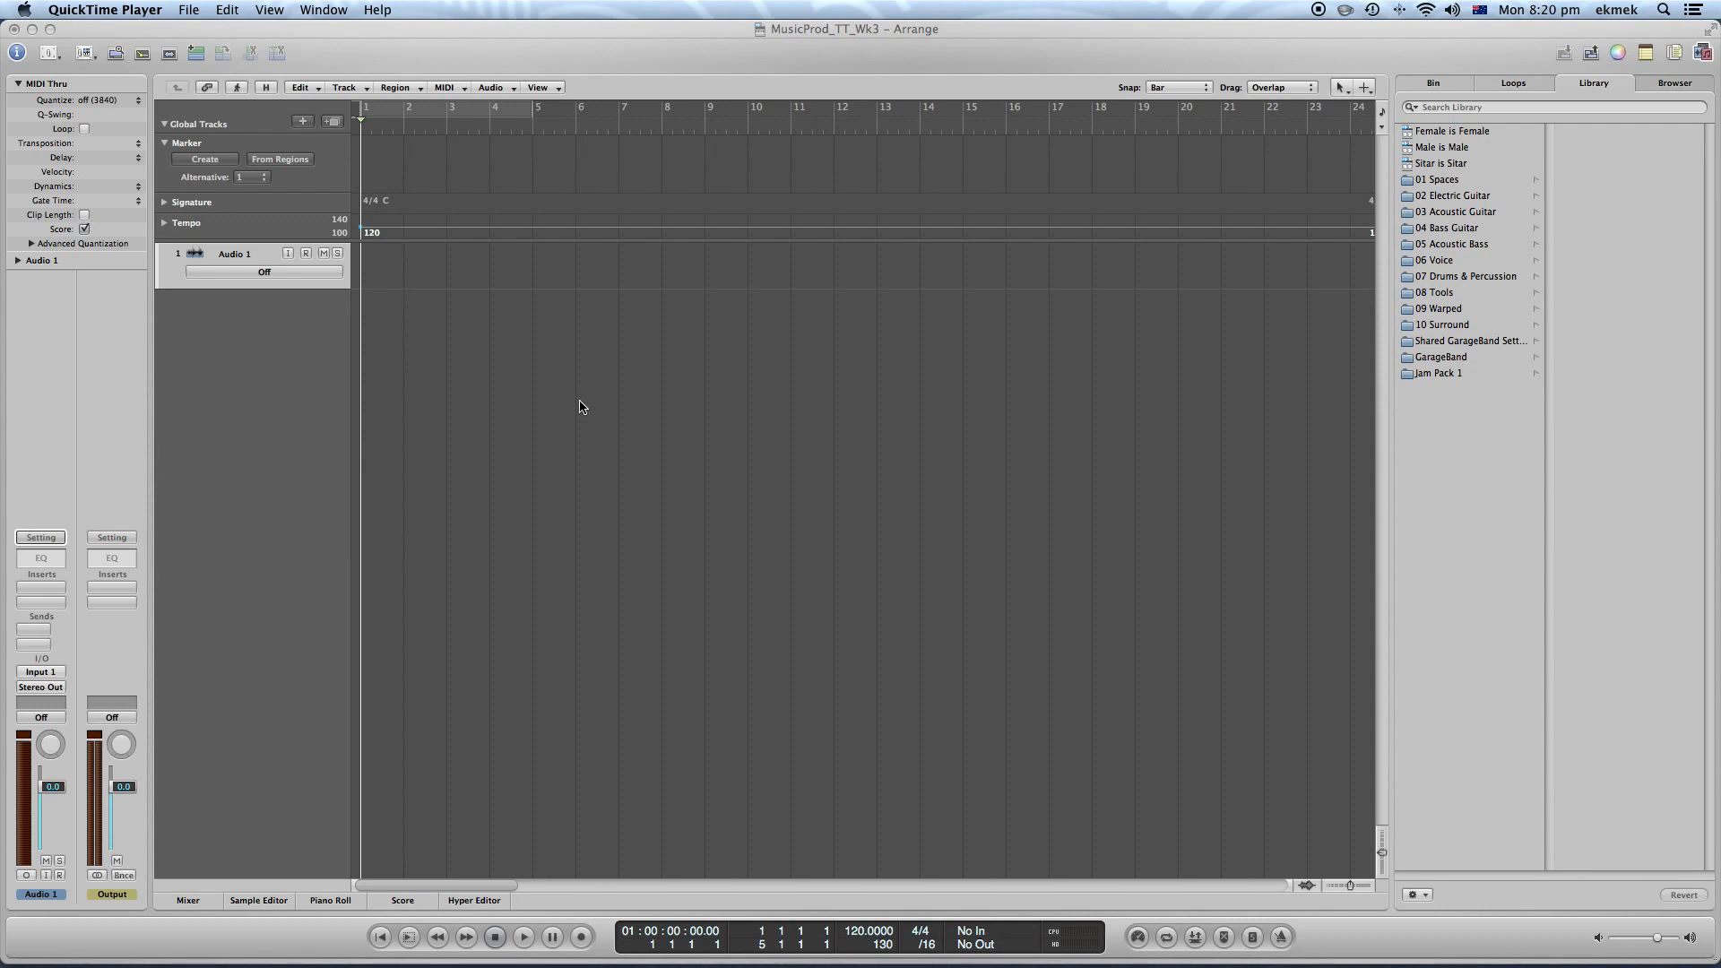
key(super+Tab)
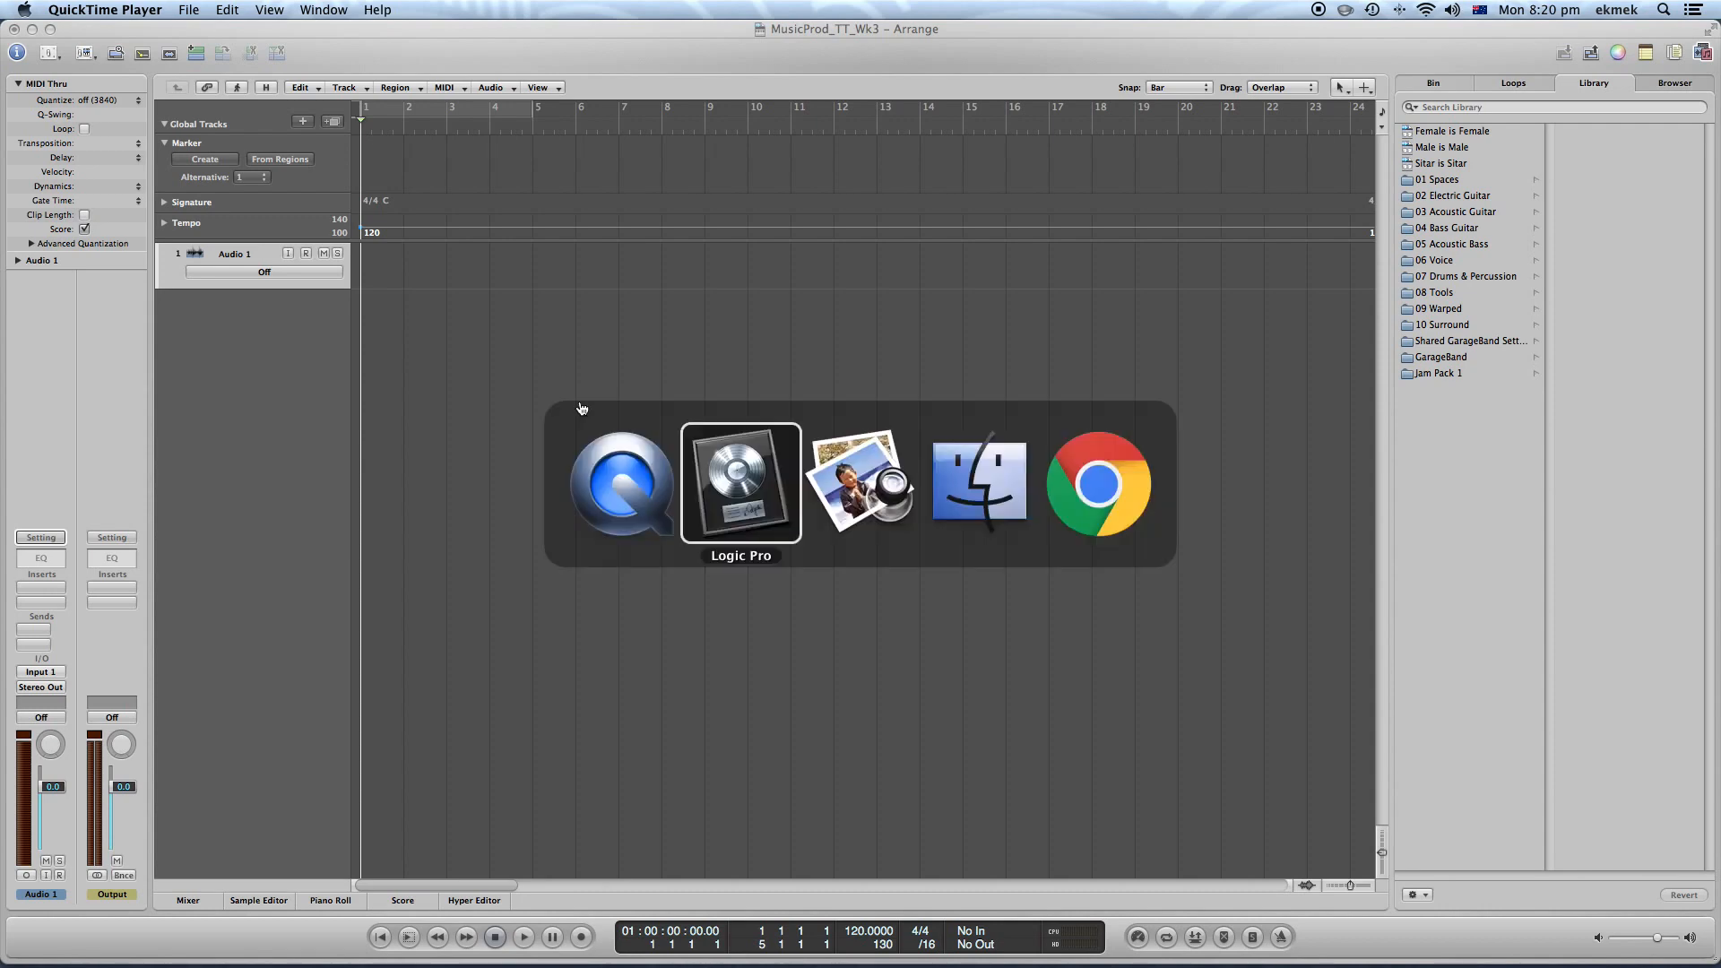
key(super+Tab)
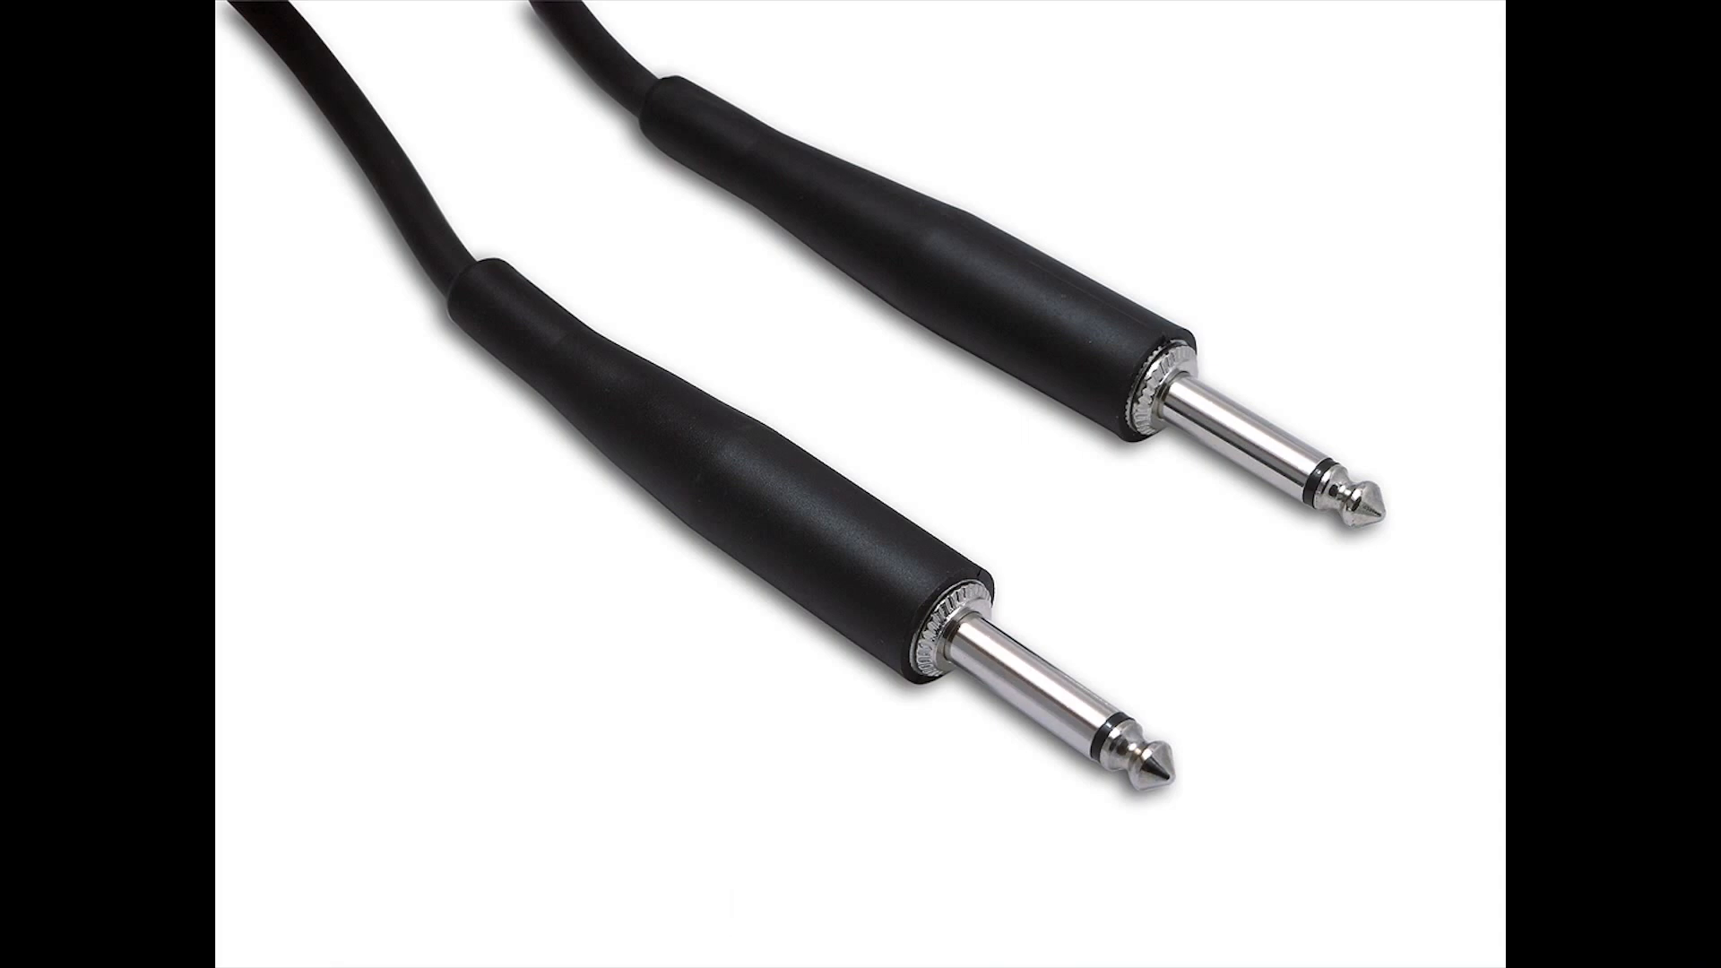
key(Right)
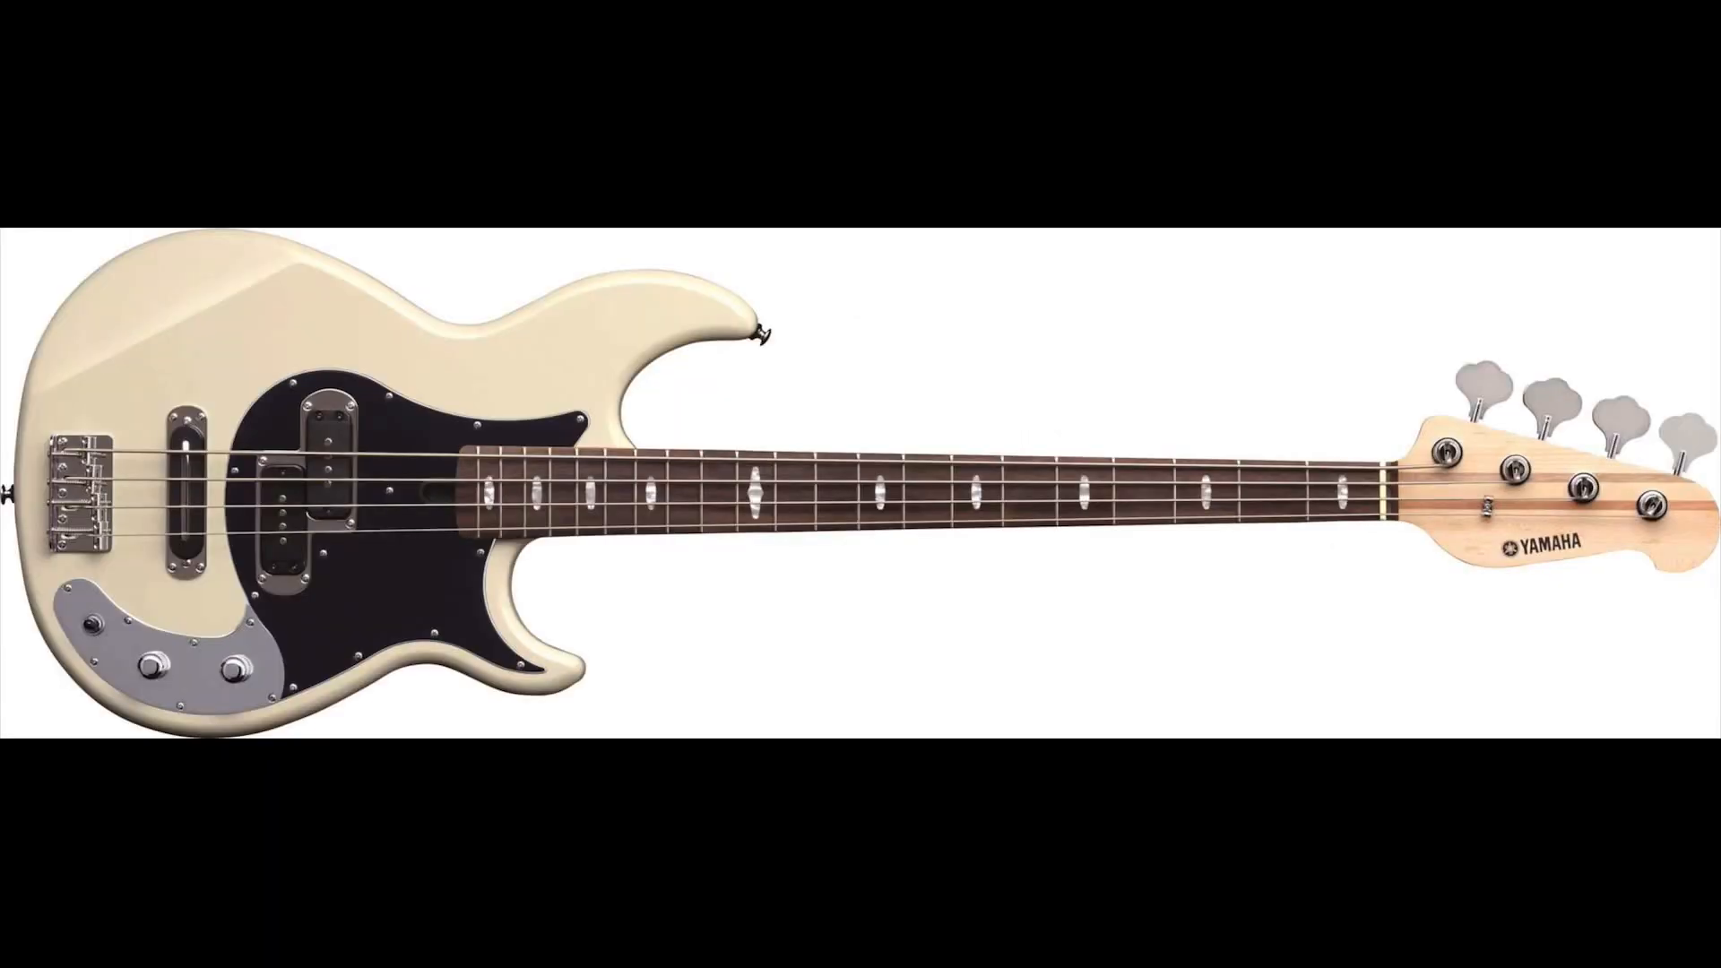
key(Left)
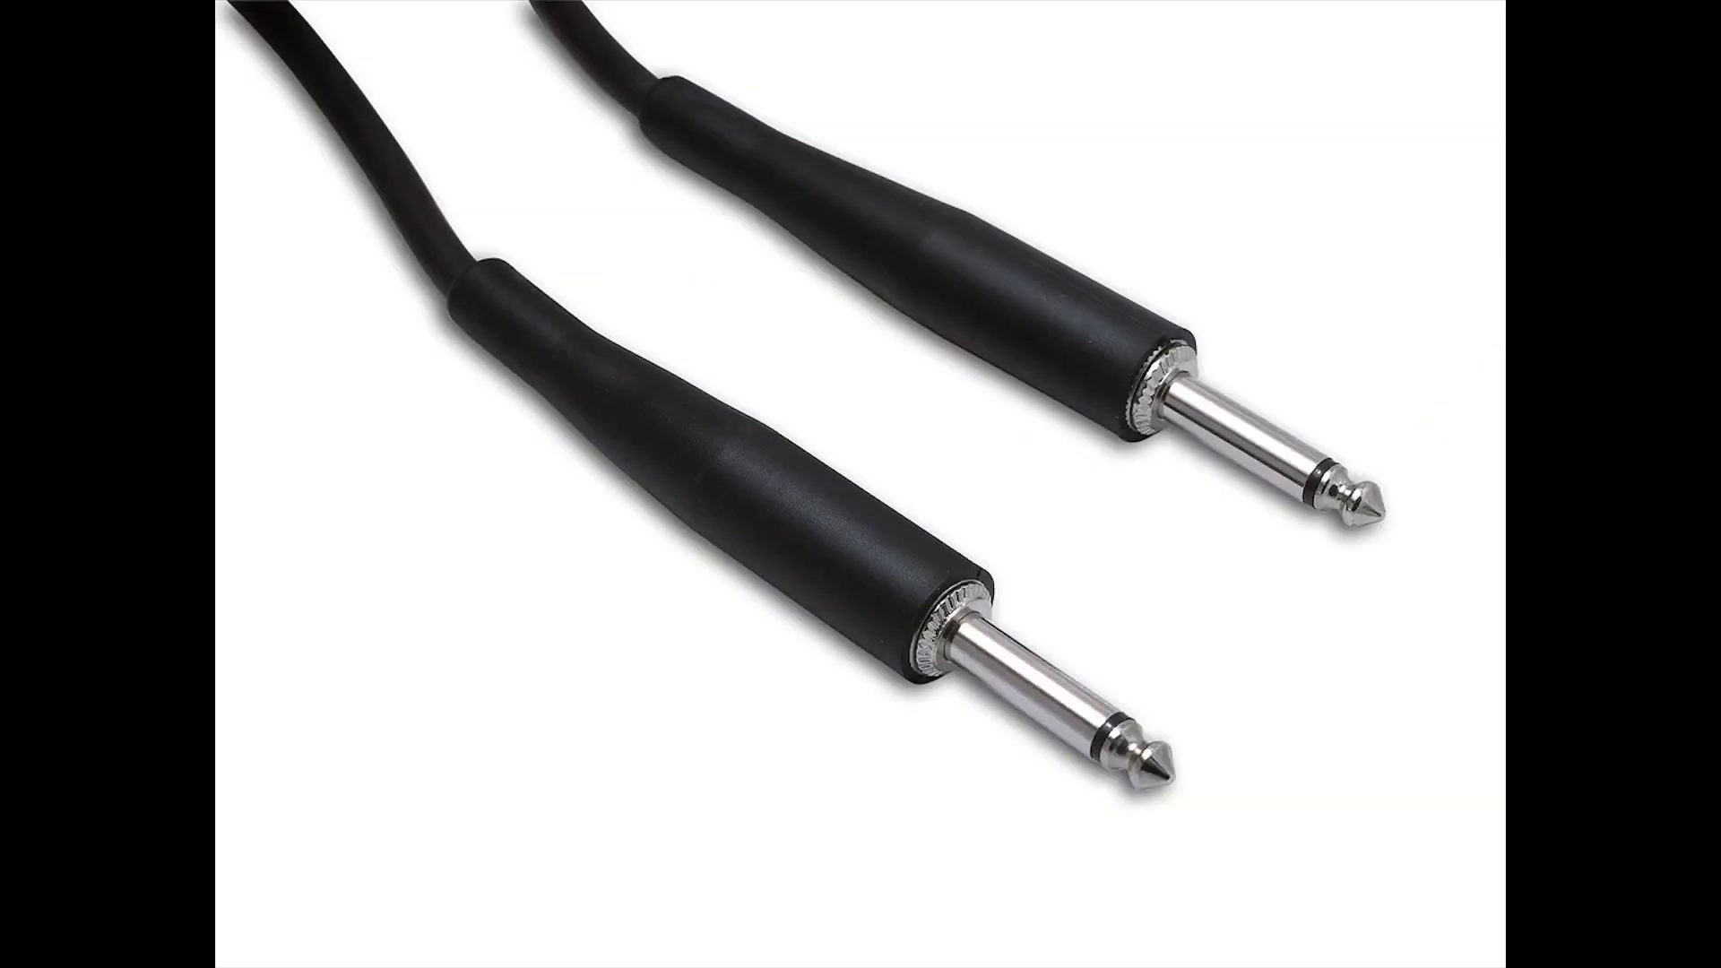
key(Left)
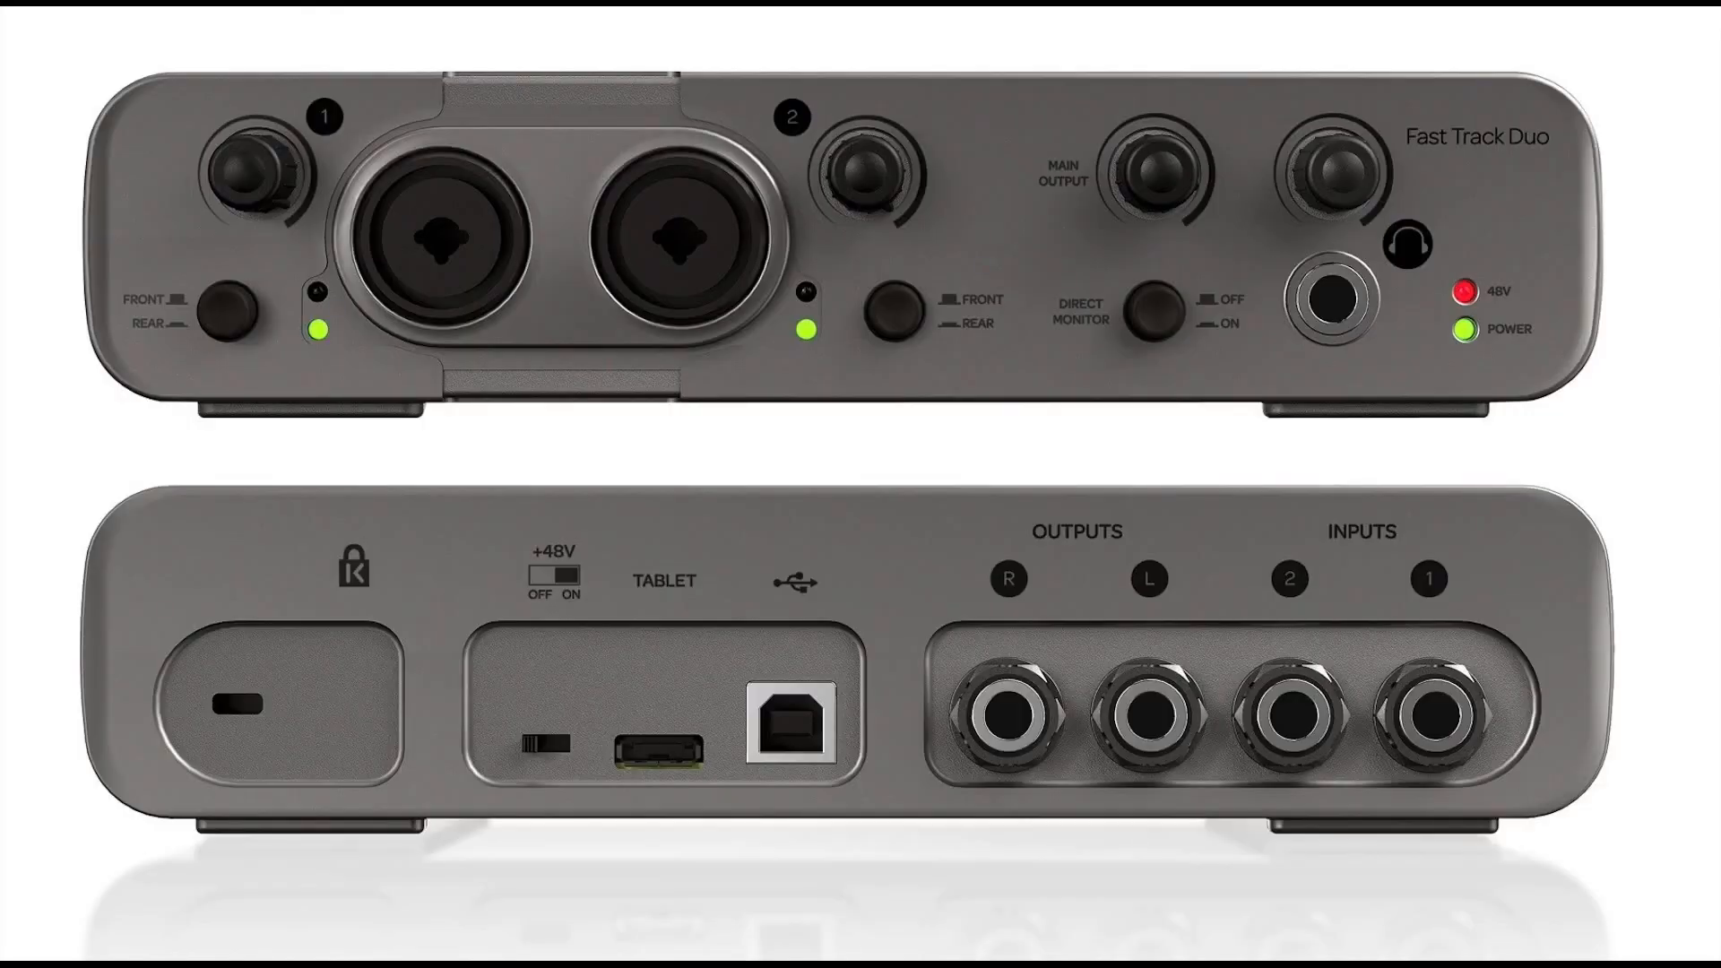
key(Left)
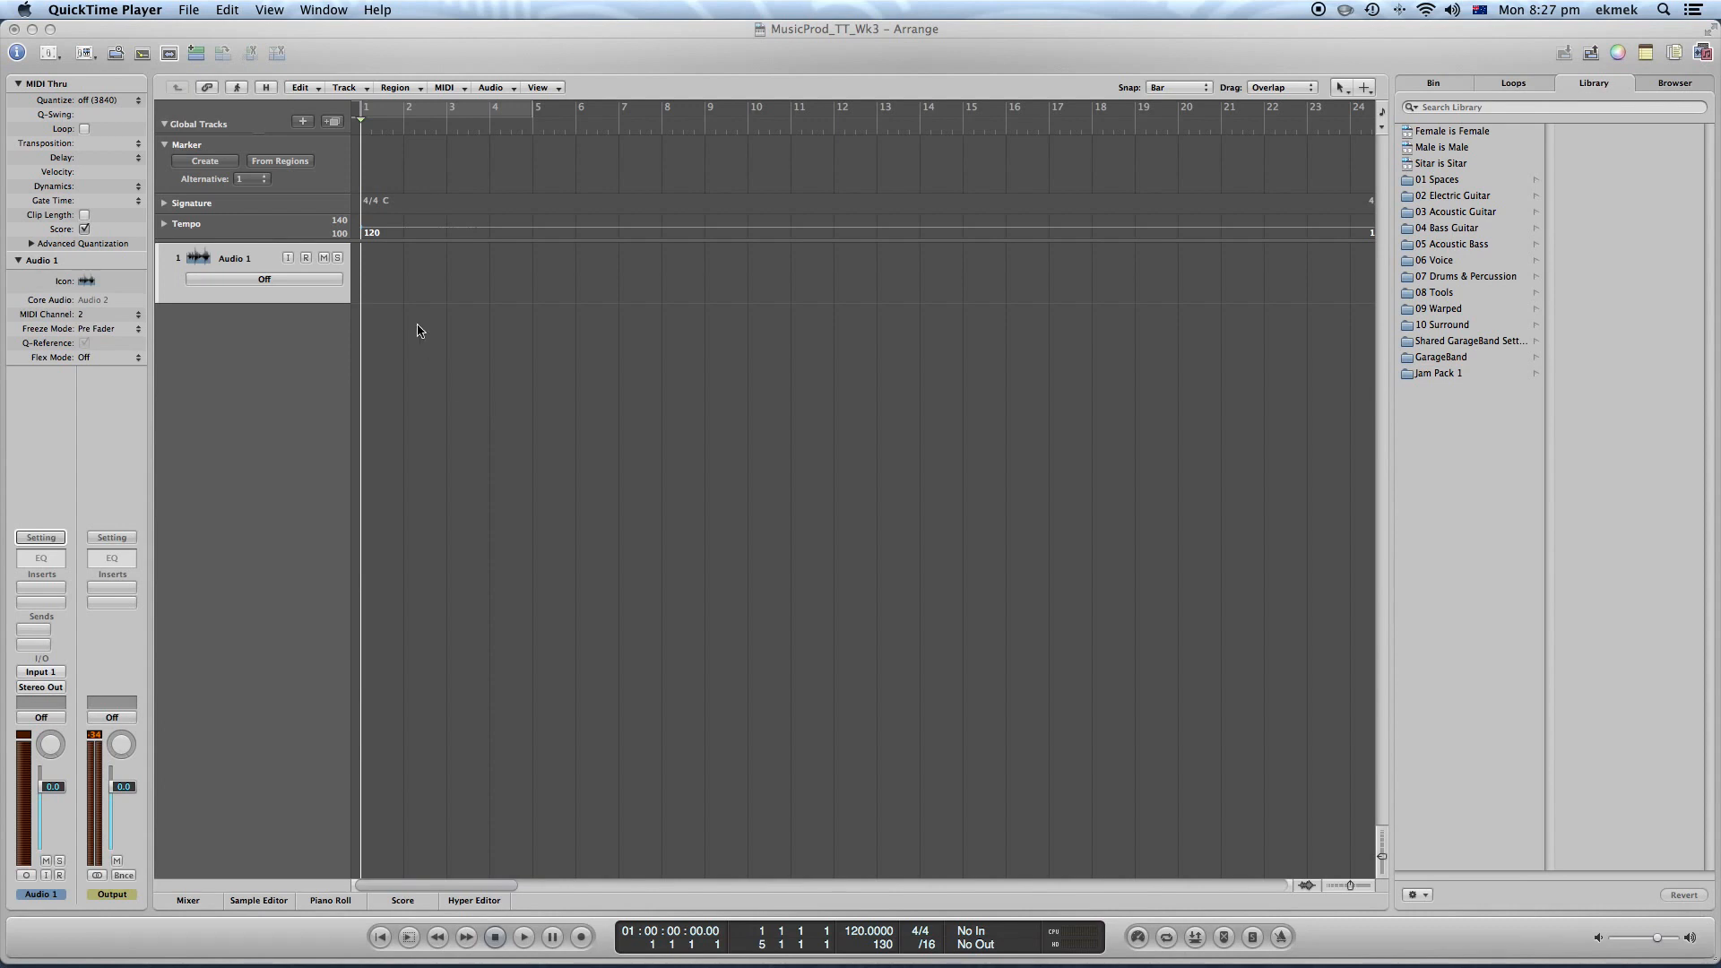
Create one new mono audio track with Input 1 and Output 1-2
click(303, 123)
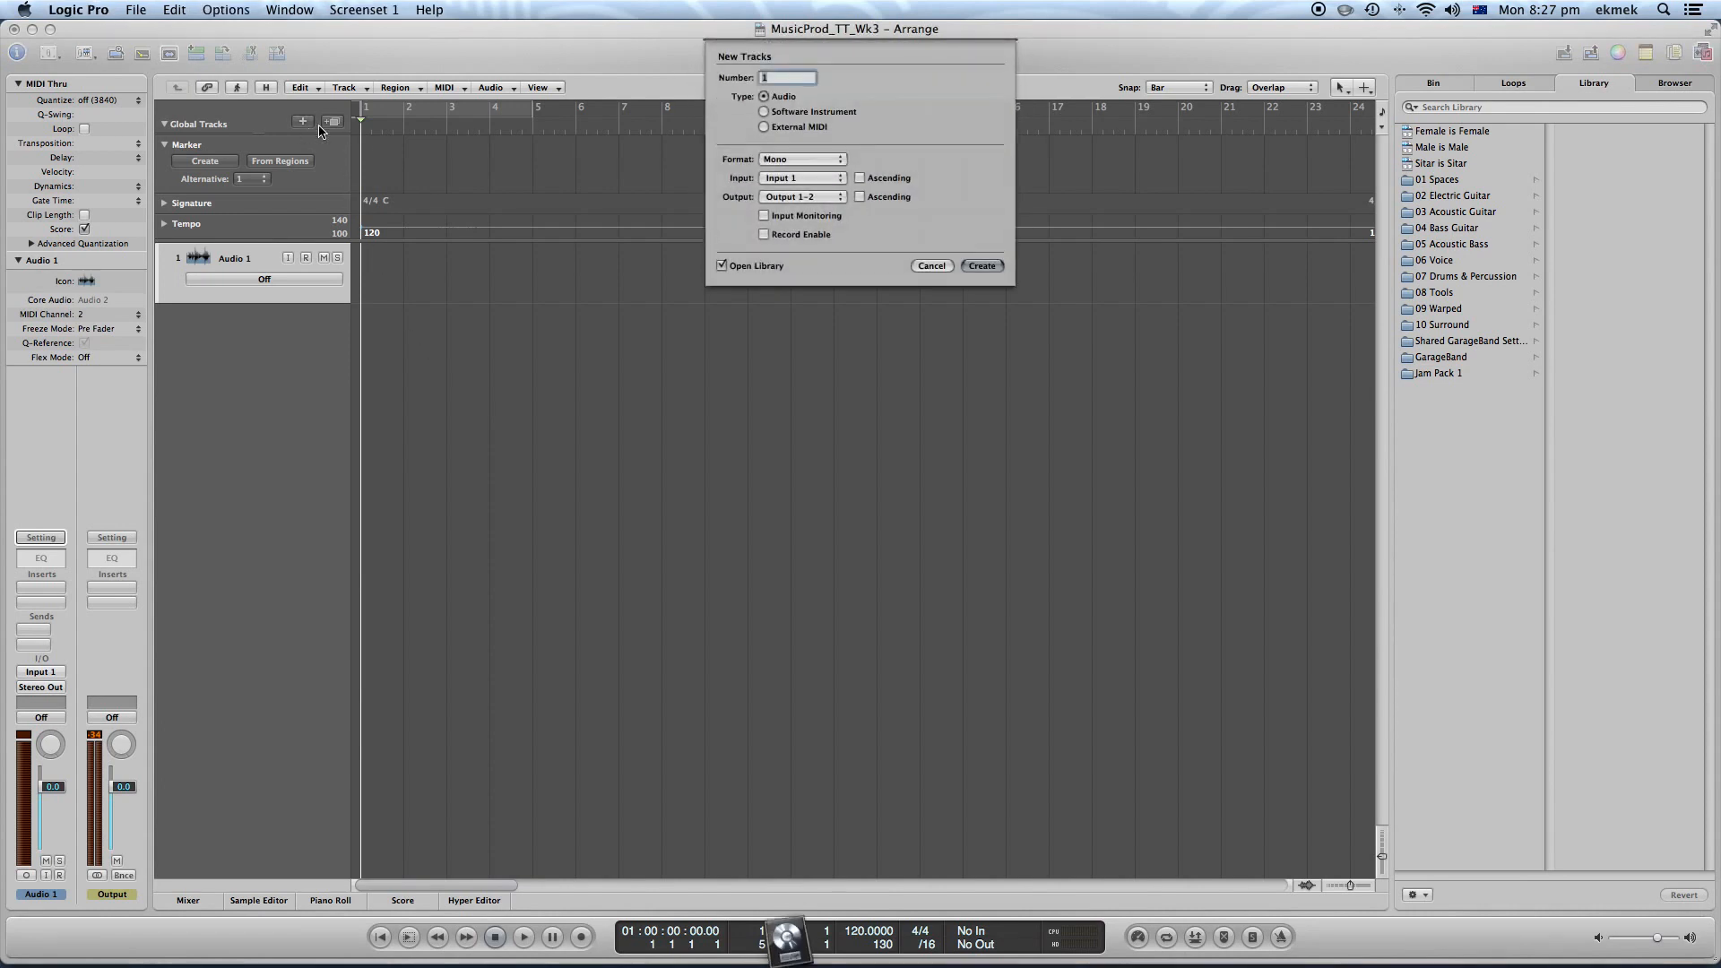
click(820, 177)
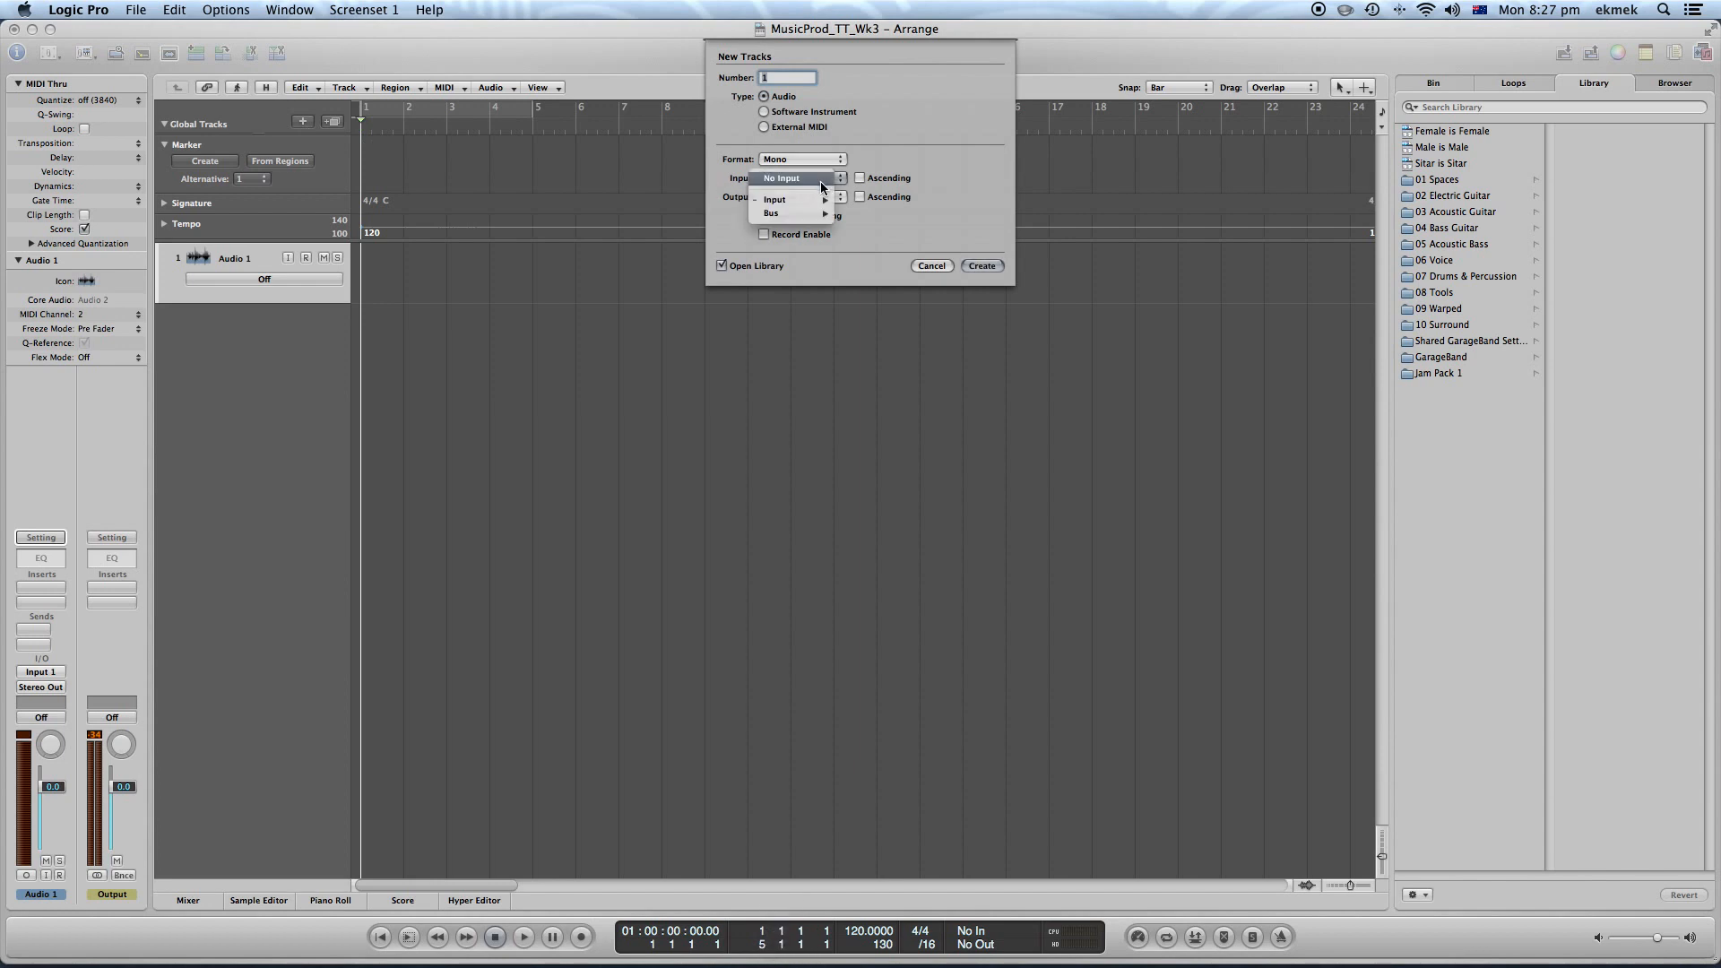
click(981, 265)
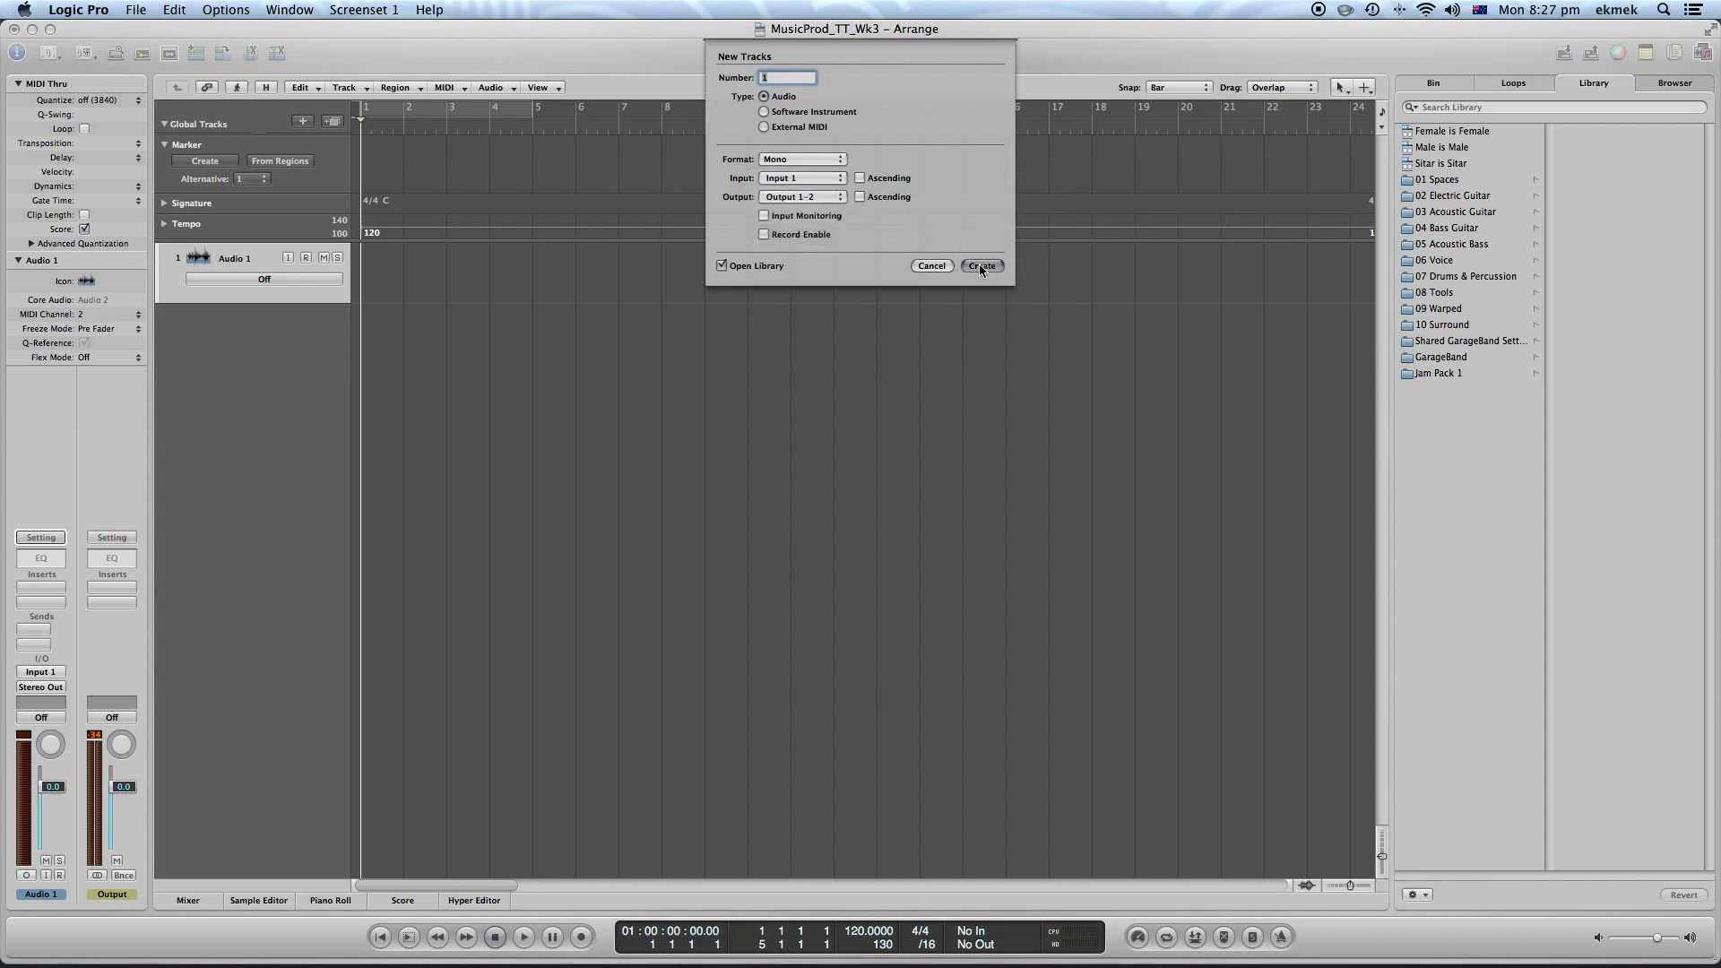
click(982, 265)
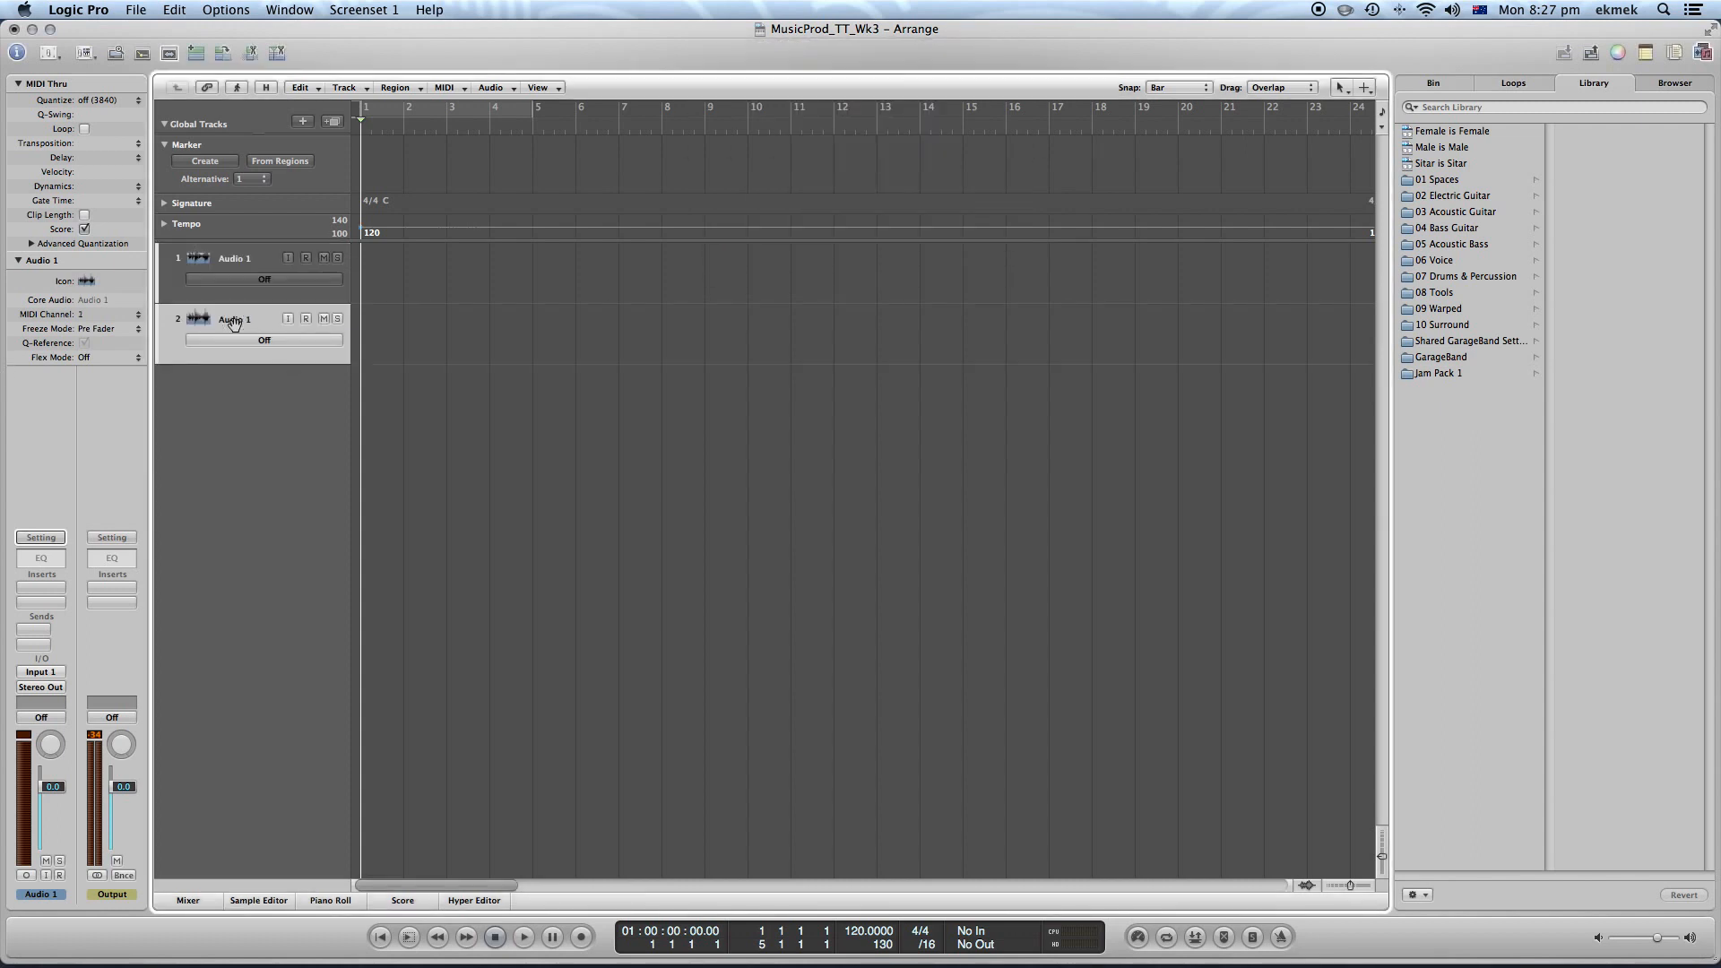
Rename the new track Bass and delete the original Audio 1 track
double_click(232, 320)
text(Bass)
click(223, 262)
key(super+BackSpace)
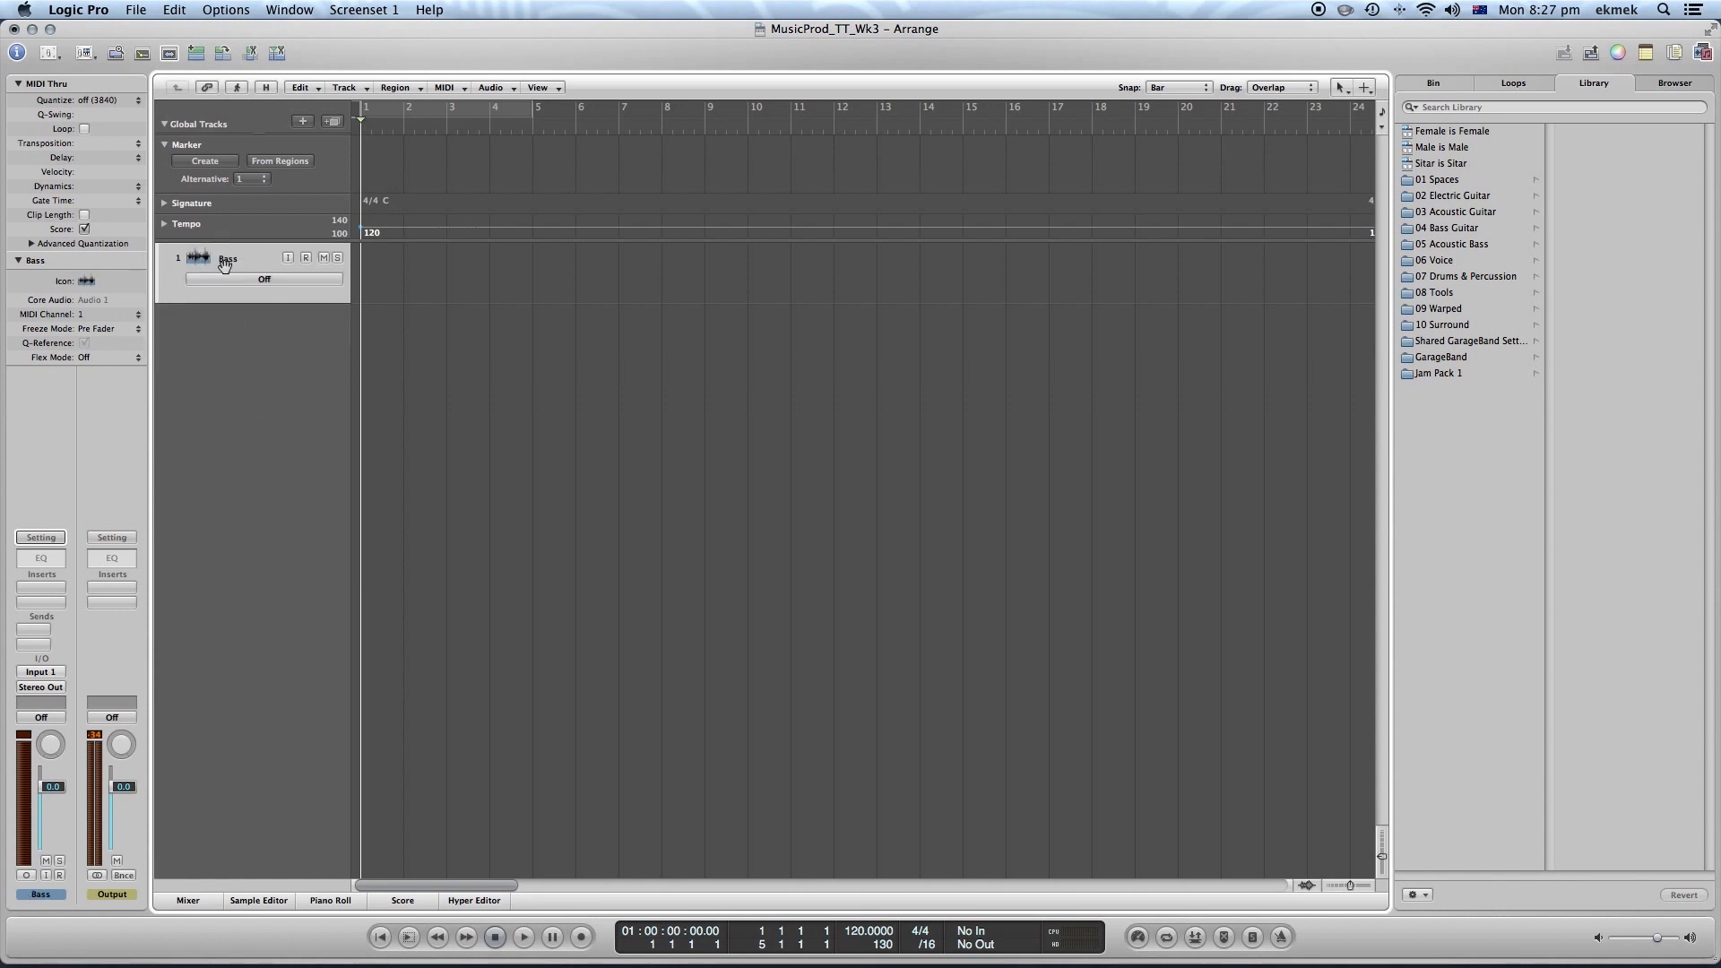
Set the Bass track's icon to a bass guitar
click(86, 282)
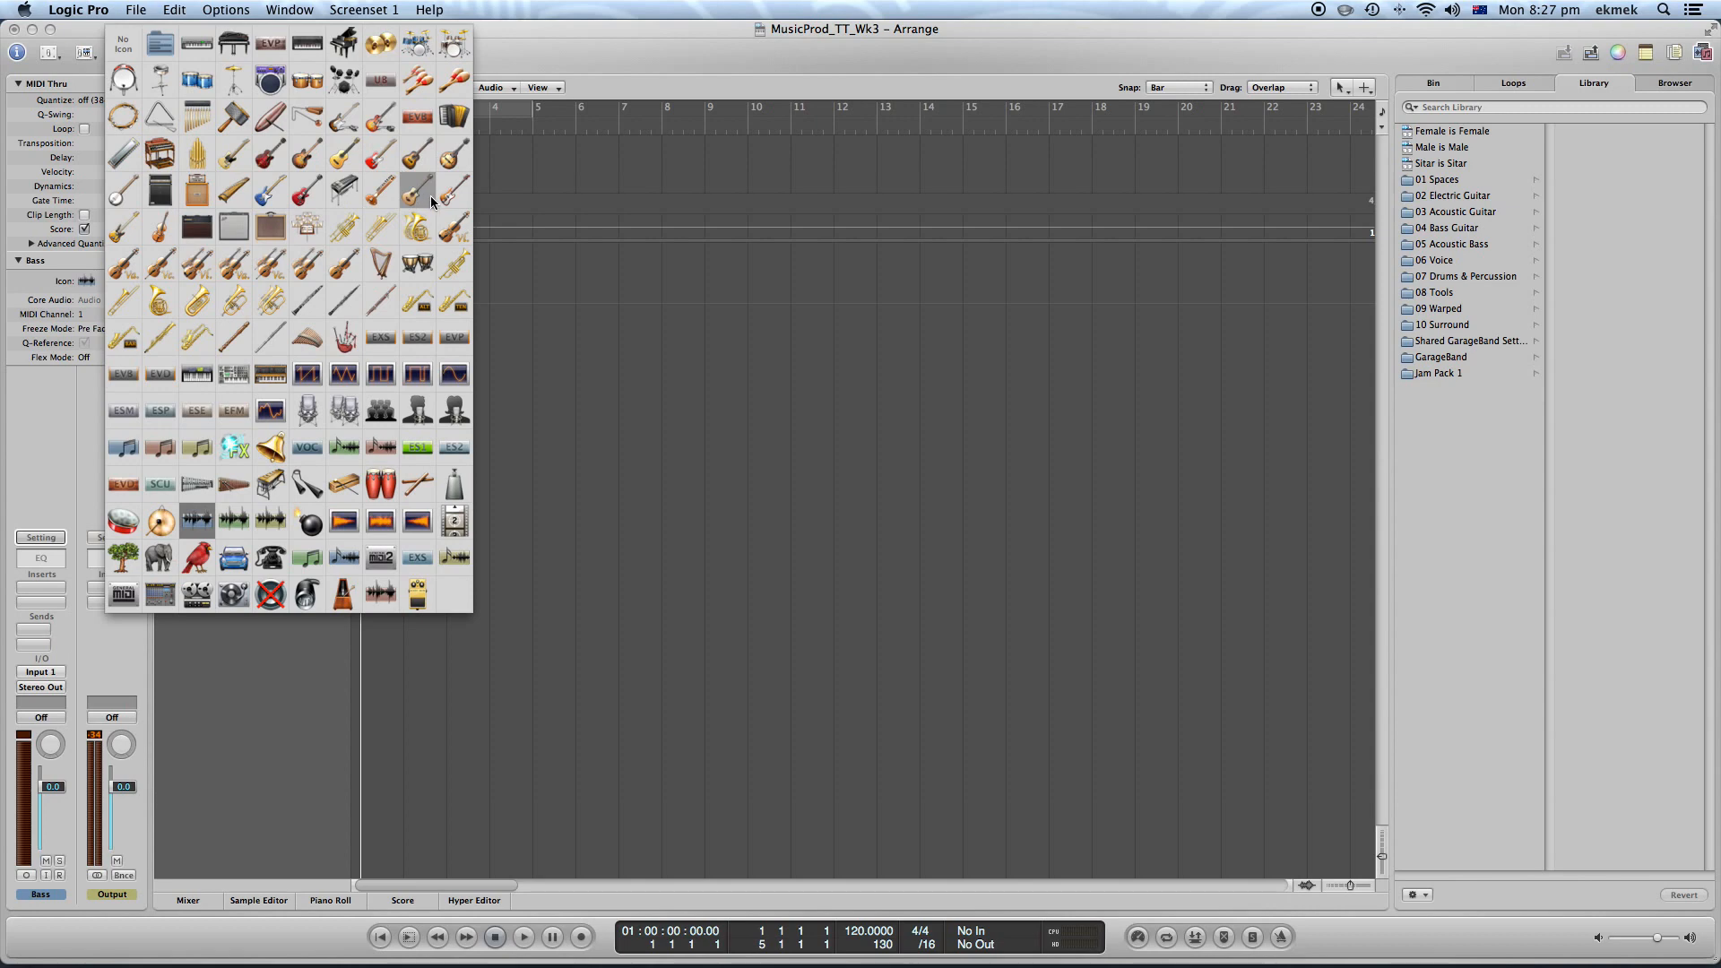
click(302, 162)
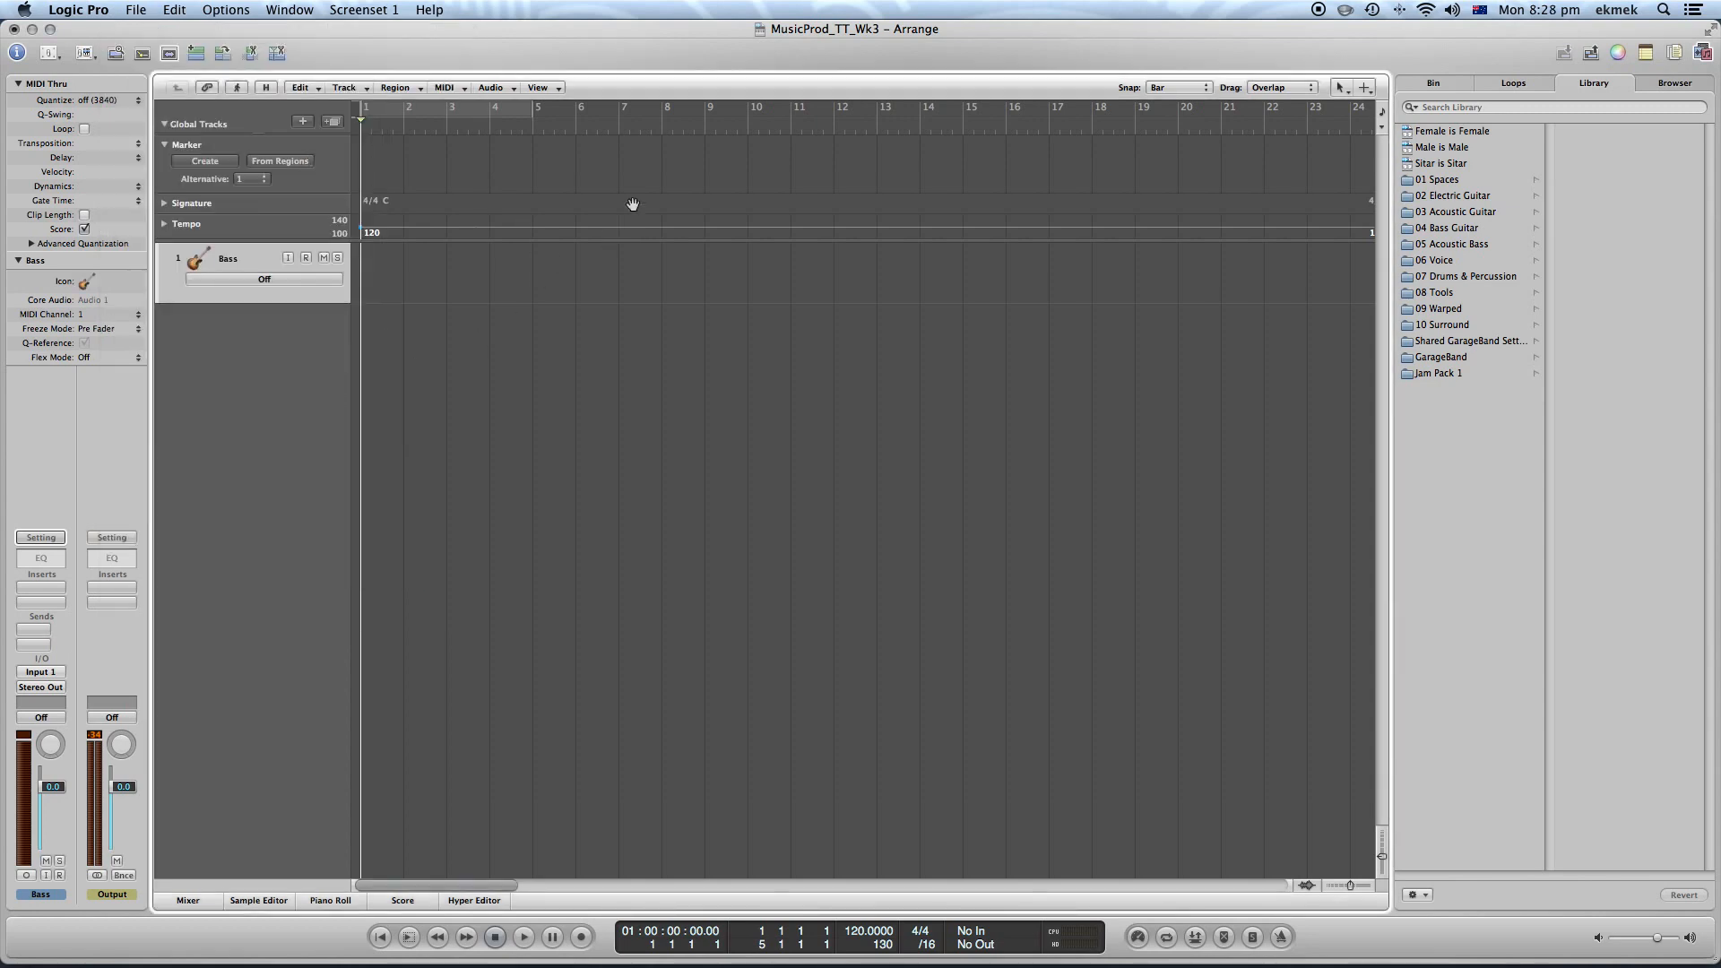
click(305, 257)
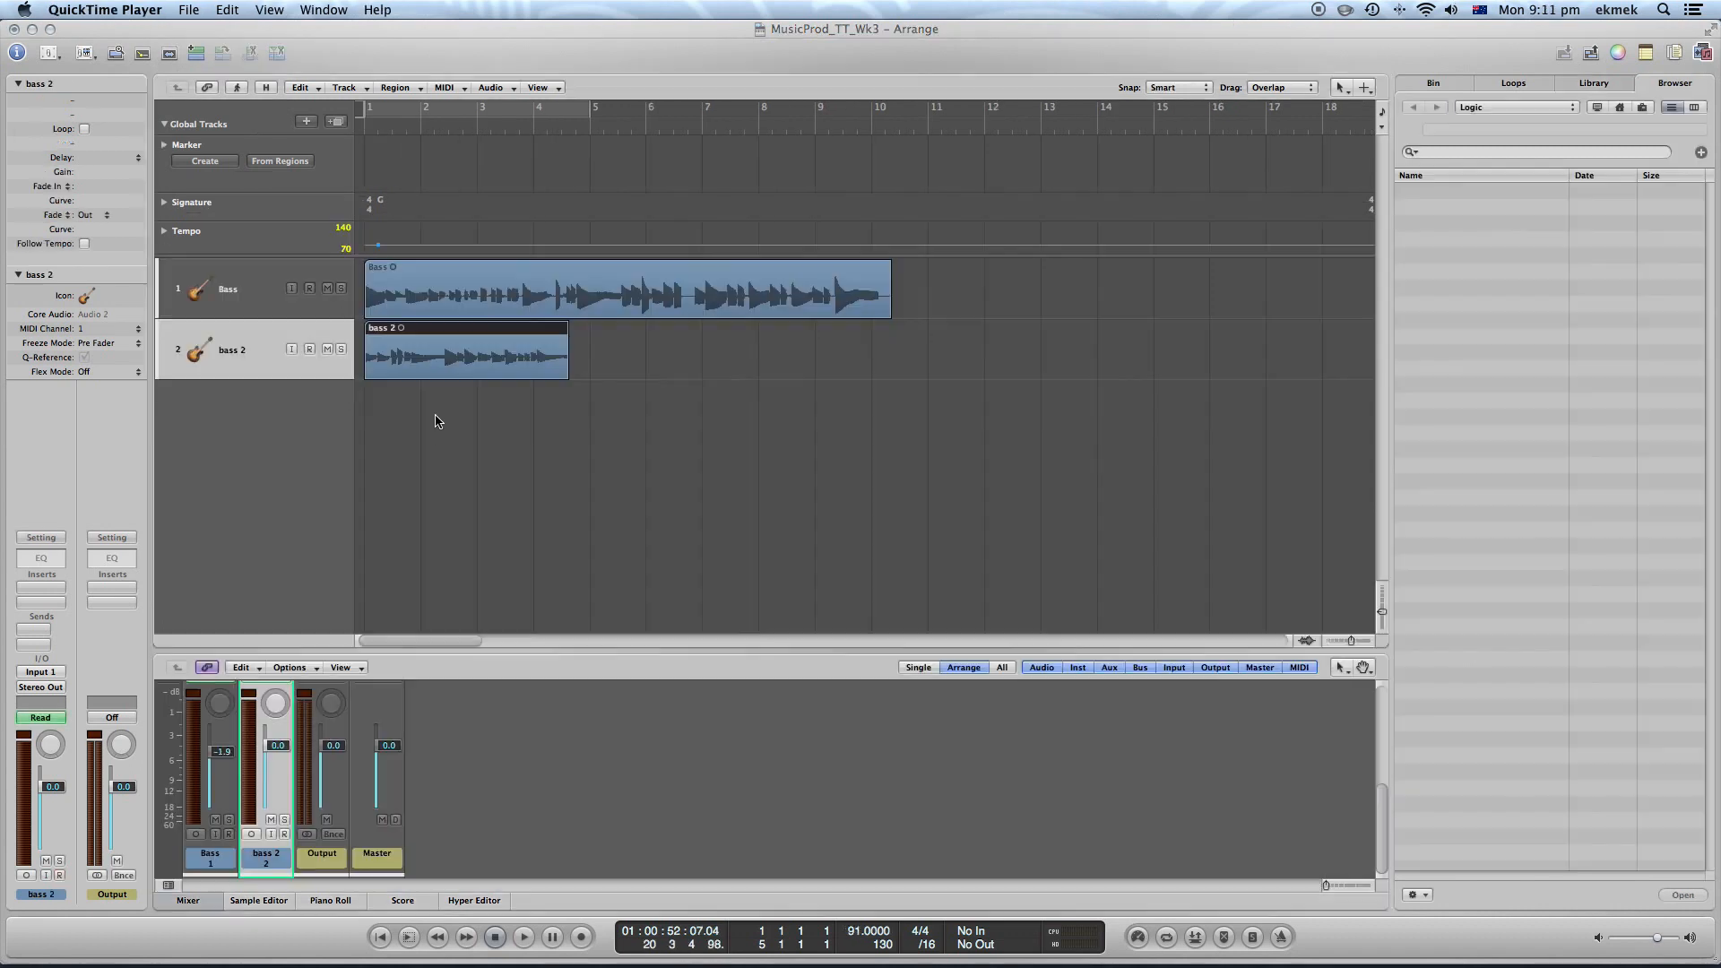
Try to trim the end of the Bass region slightly shorter
click(436, 436)
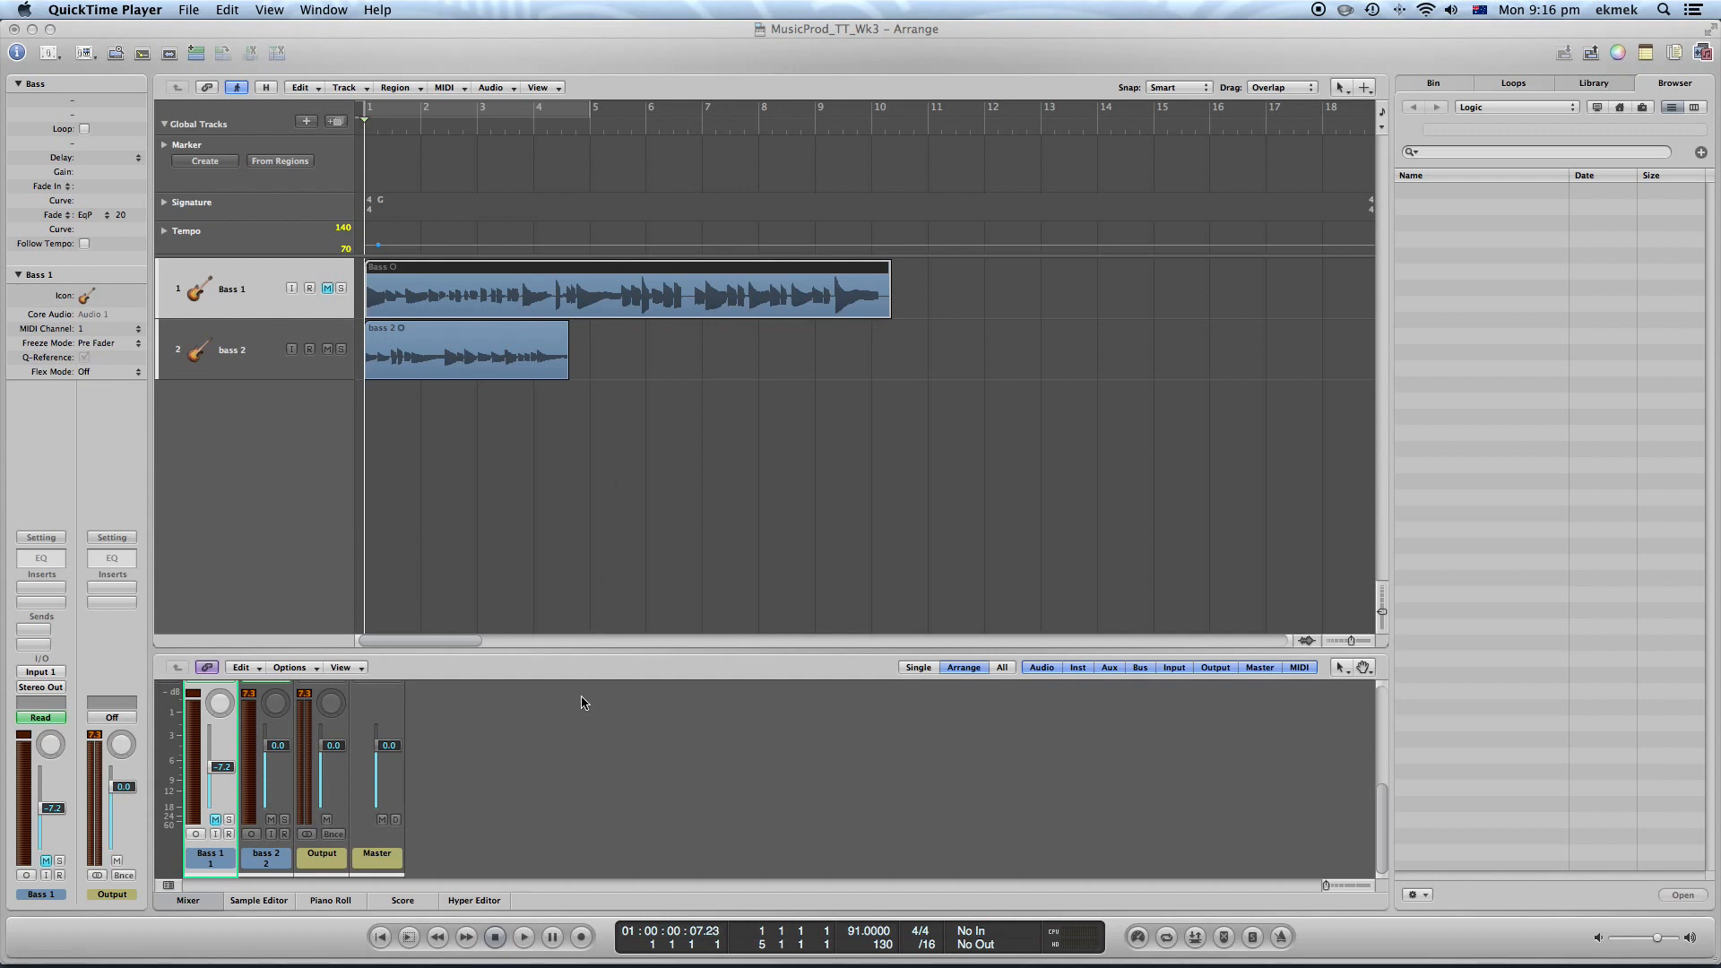
click(892, 311)
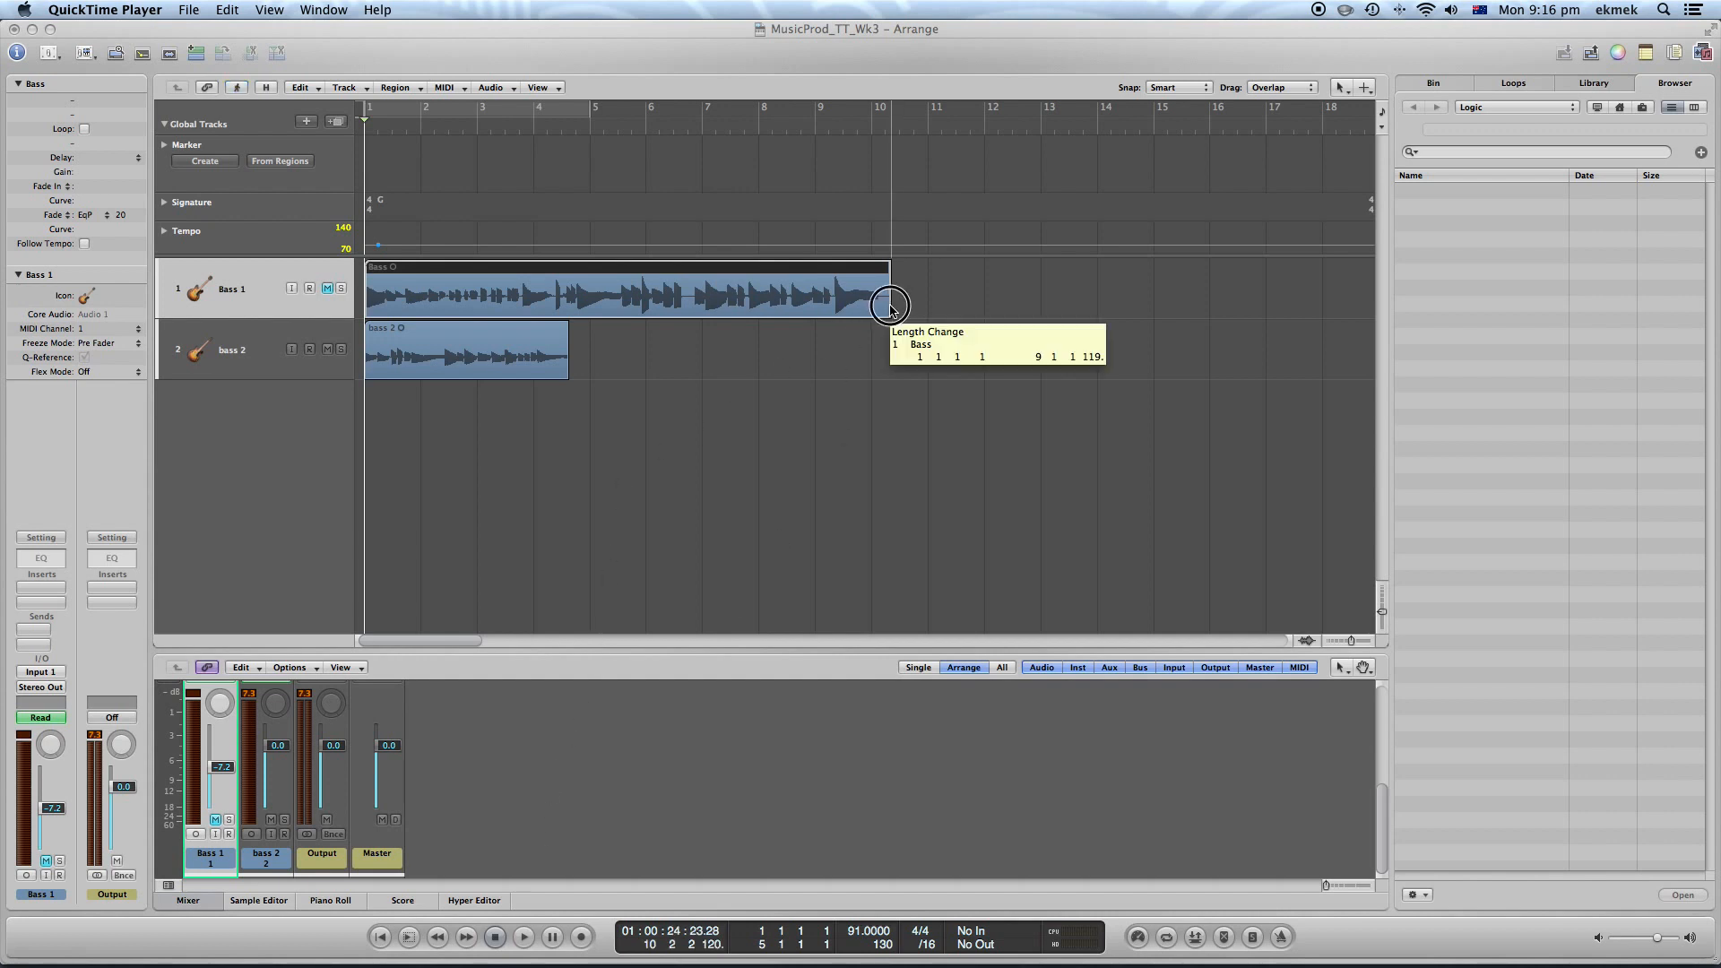
drag(893, 311, 879, 311)
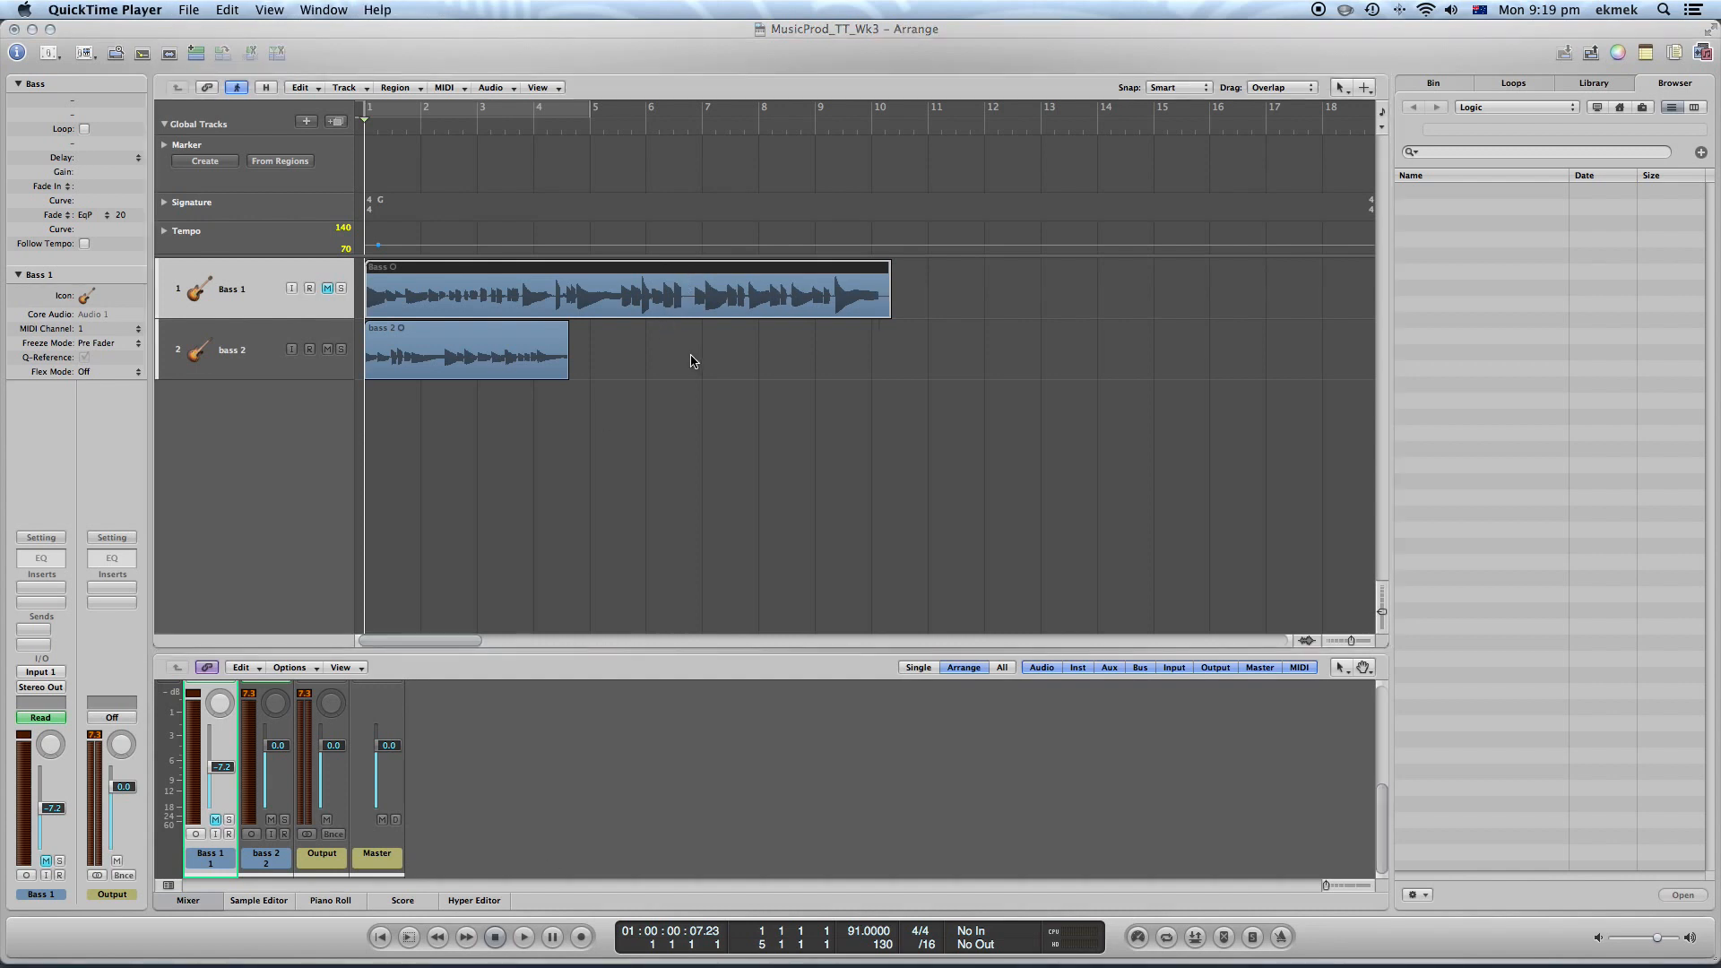
Place the playhead at 6 3 3 1 and split the Bass region there
click(683, 131)
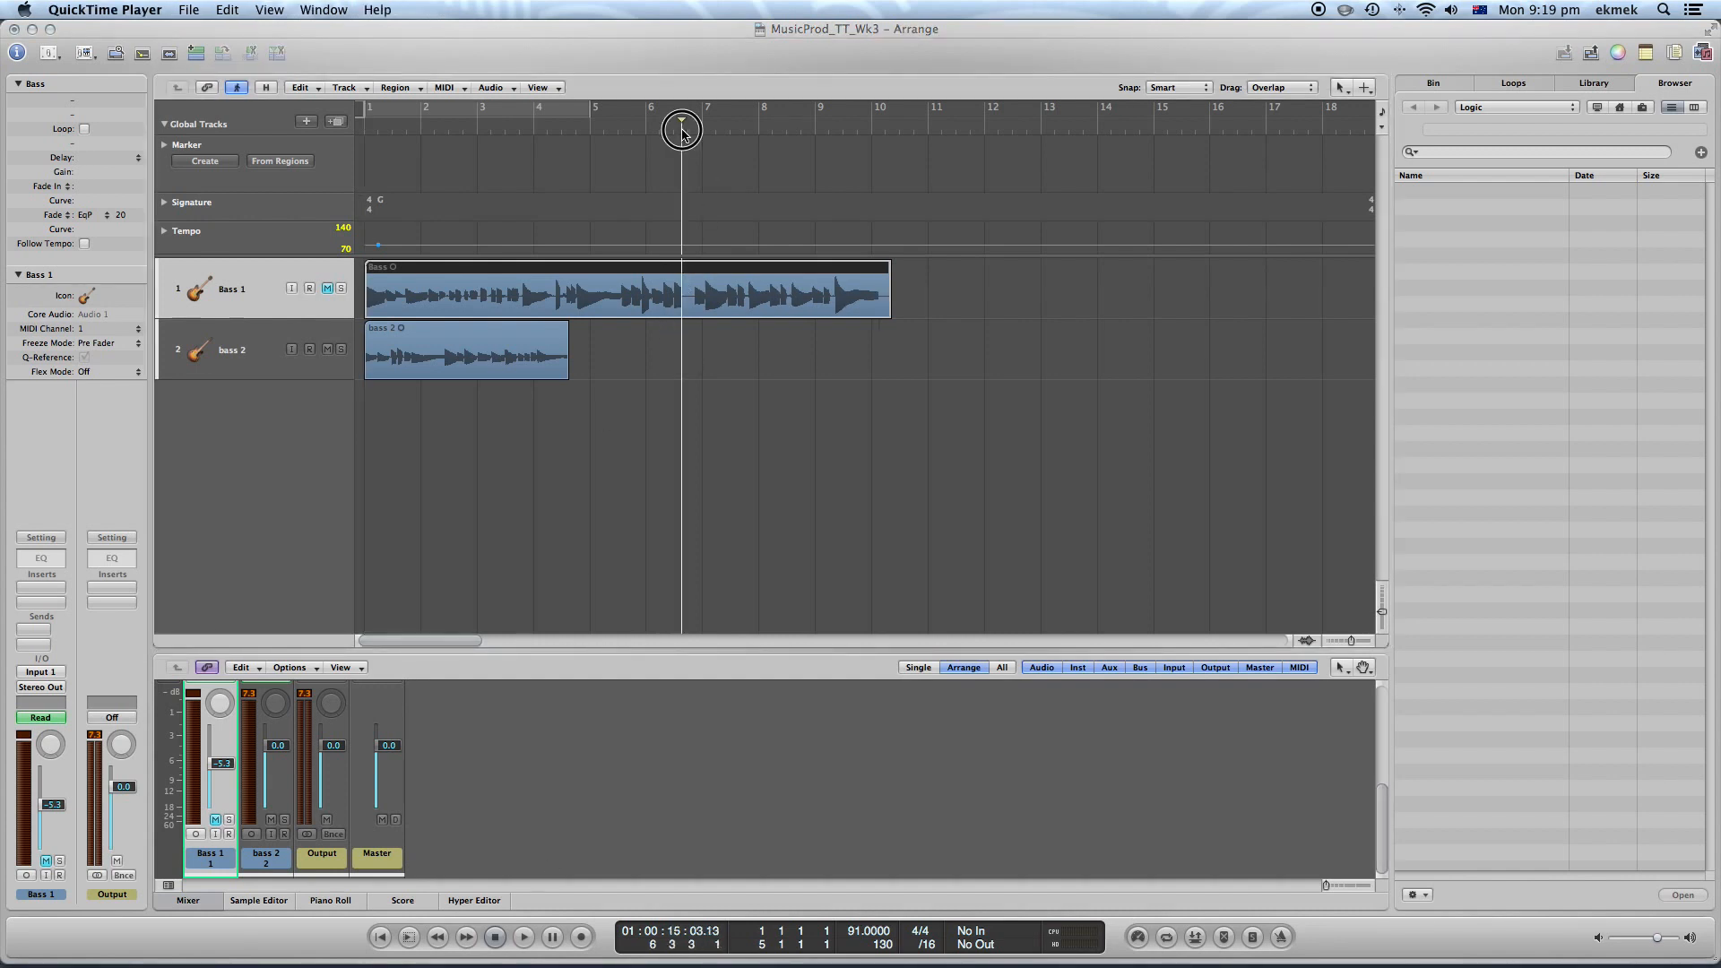
click(682, 130)
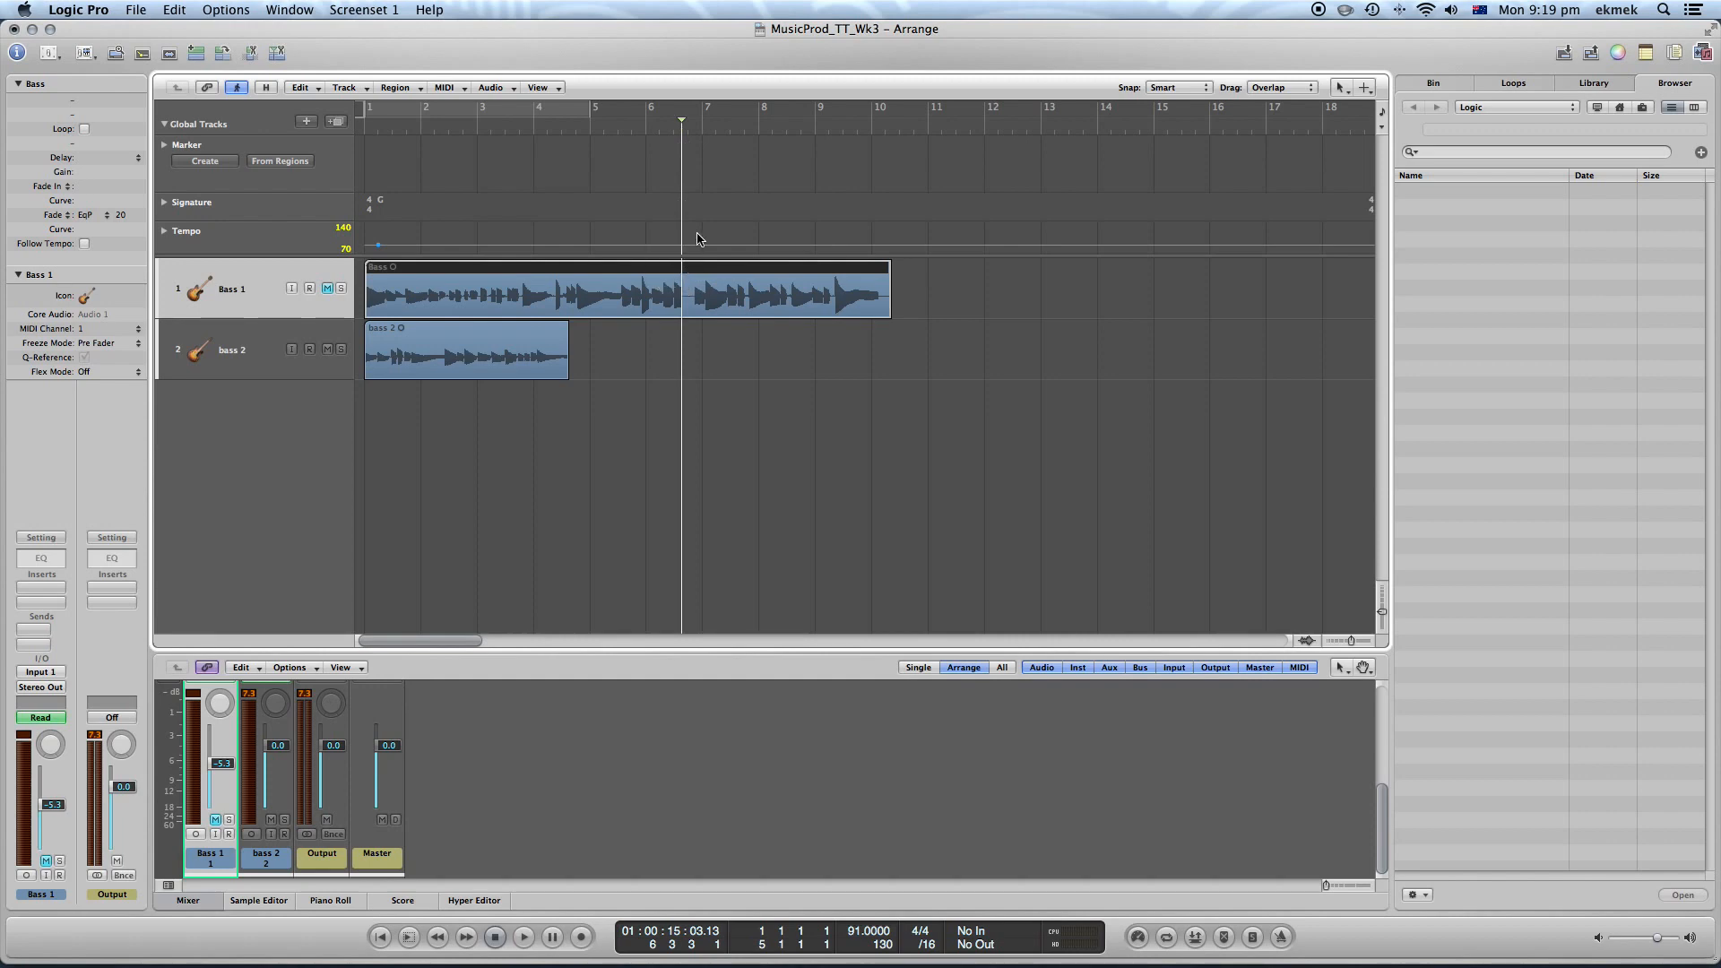
click(687, 132)
drag(687, 132, 681, 132)
click(276, 54)
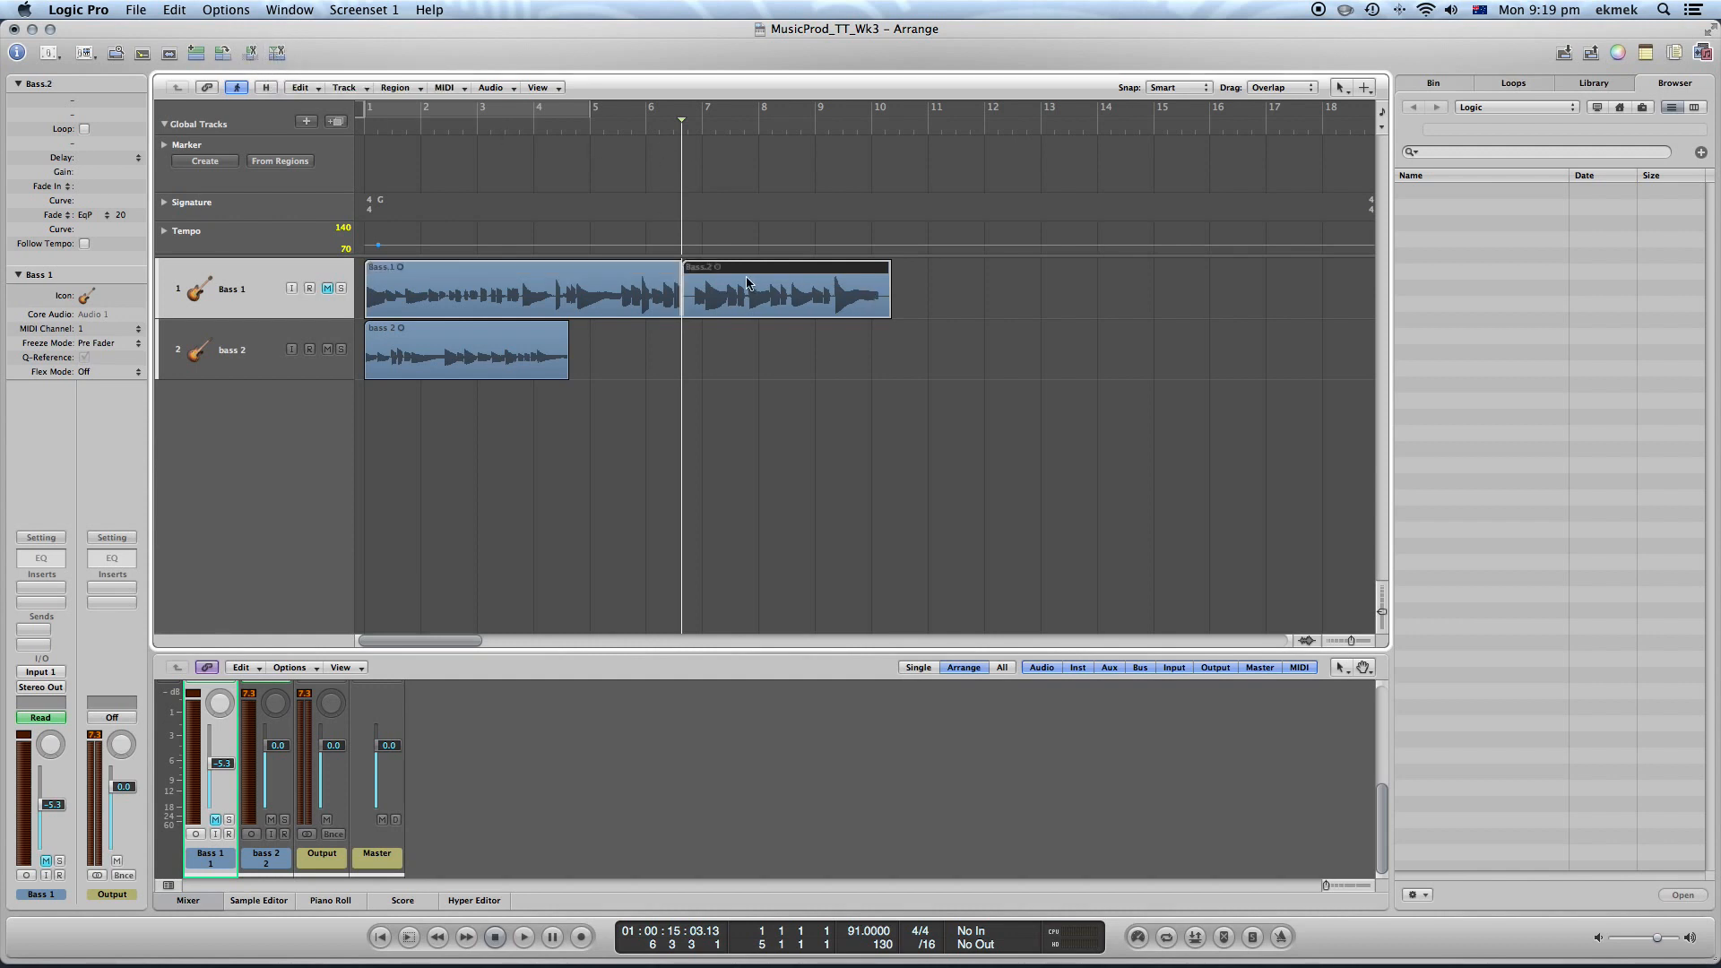
Move the split-off Bass section to about bar 13 and place the bass 2 region on the Bass track right after Bass.1
drag(711, 272, 1031, 269)
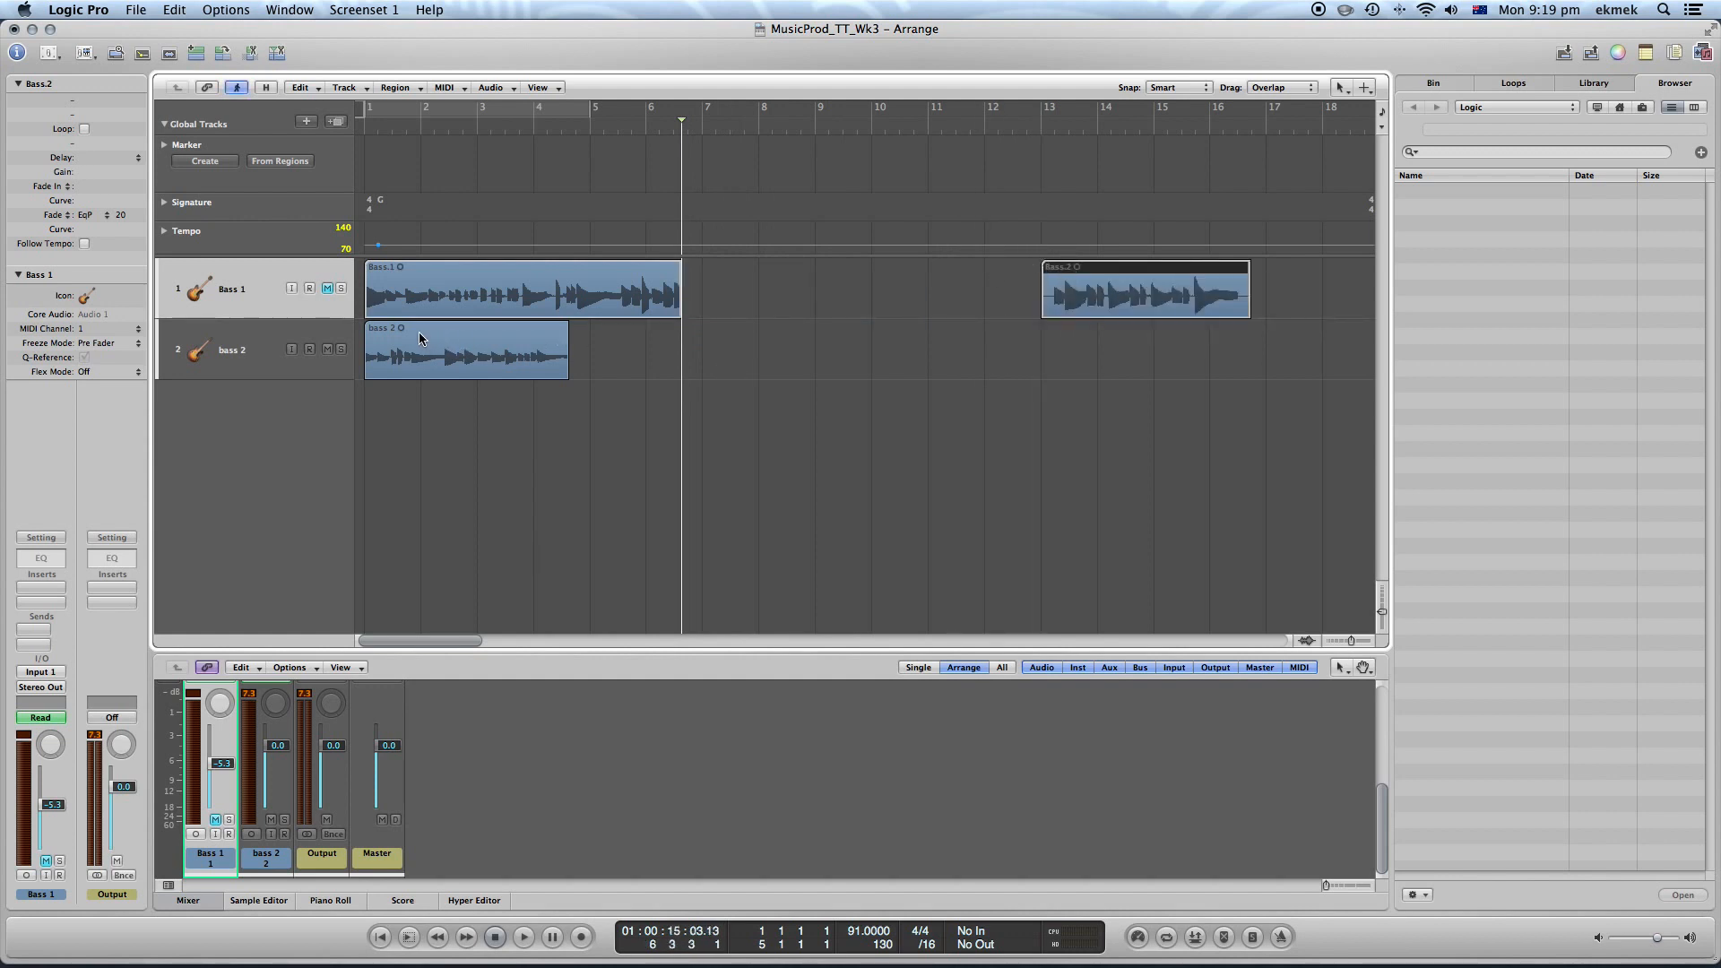
click(439, 344)
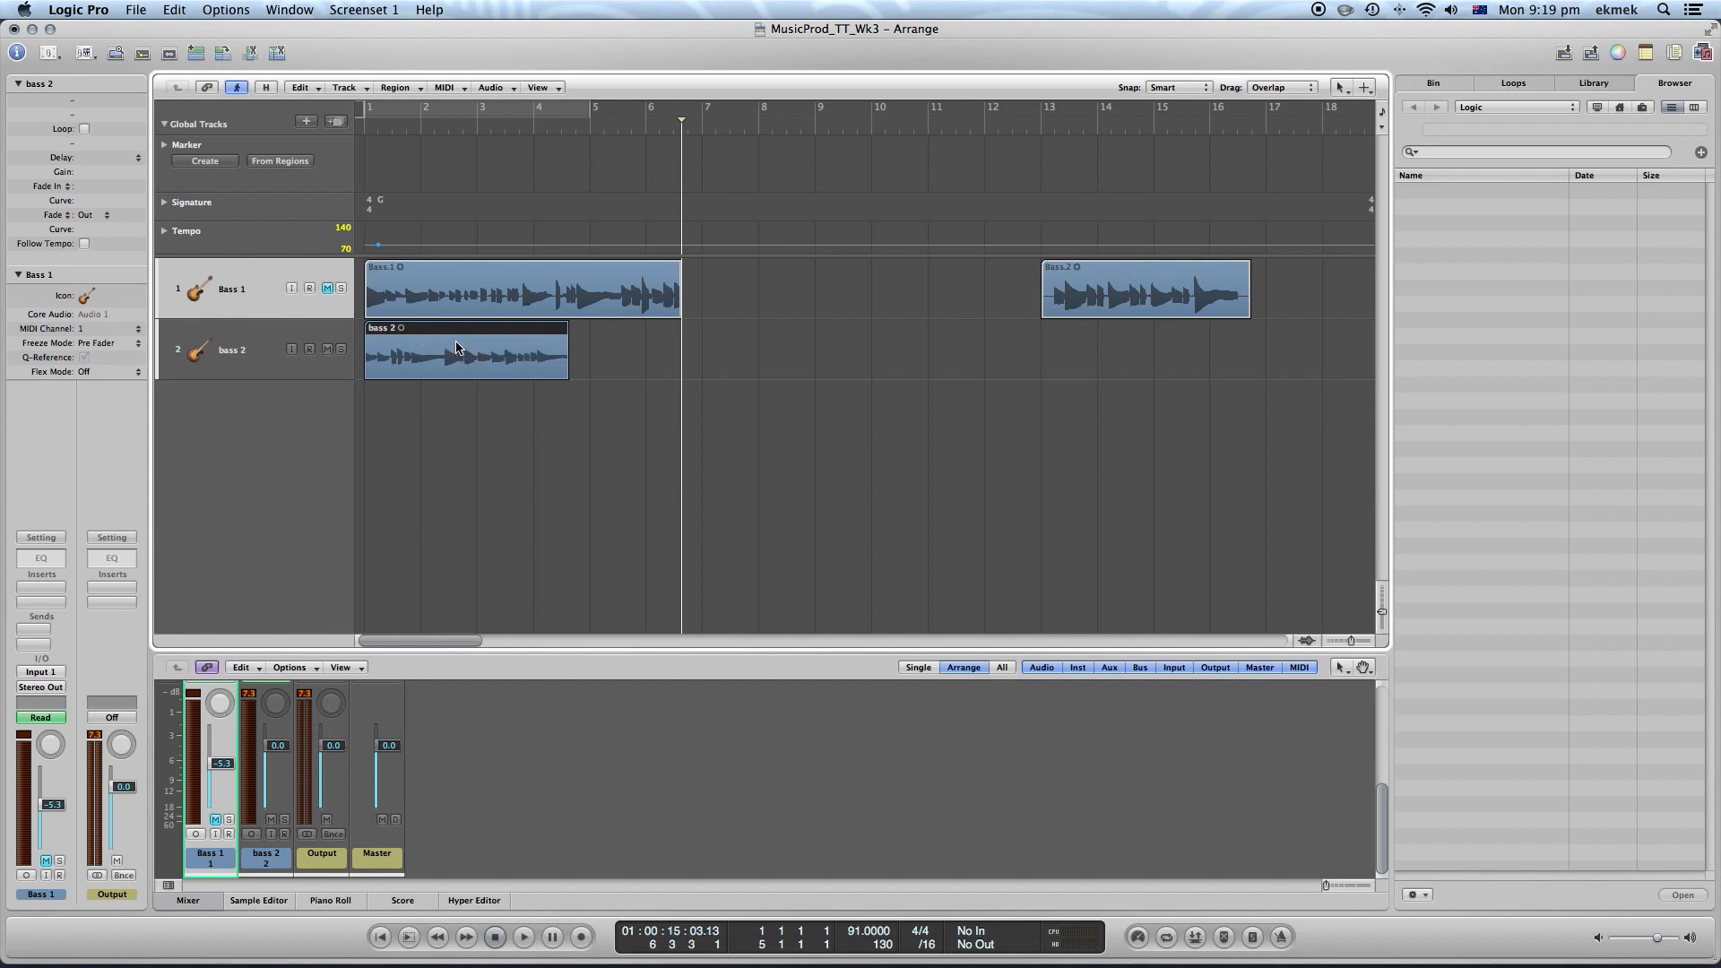
drag(452, 338, 768, 271)
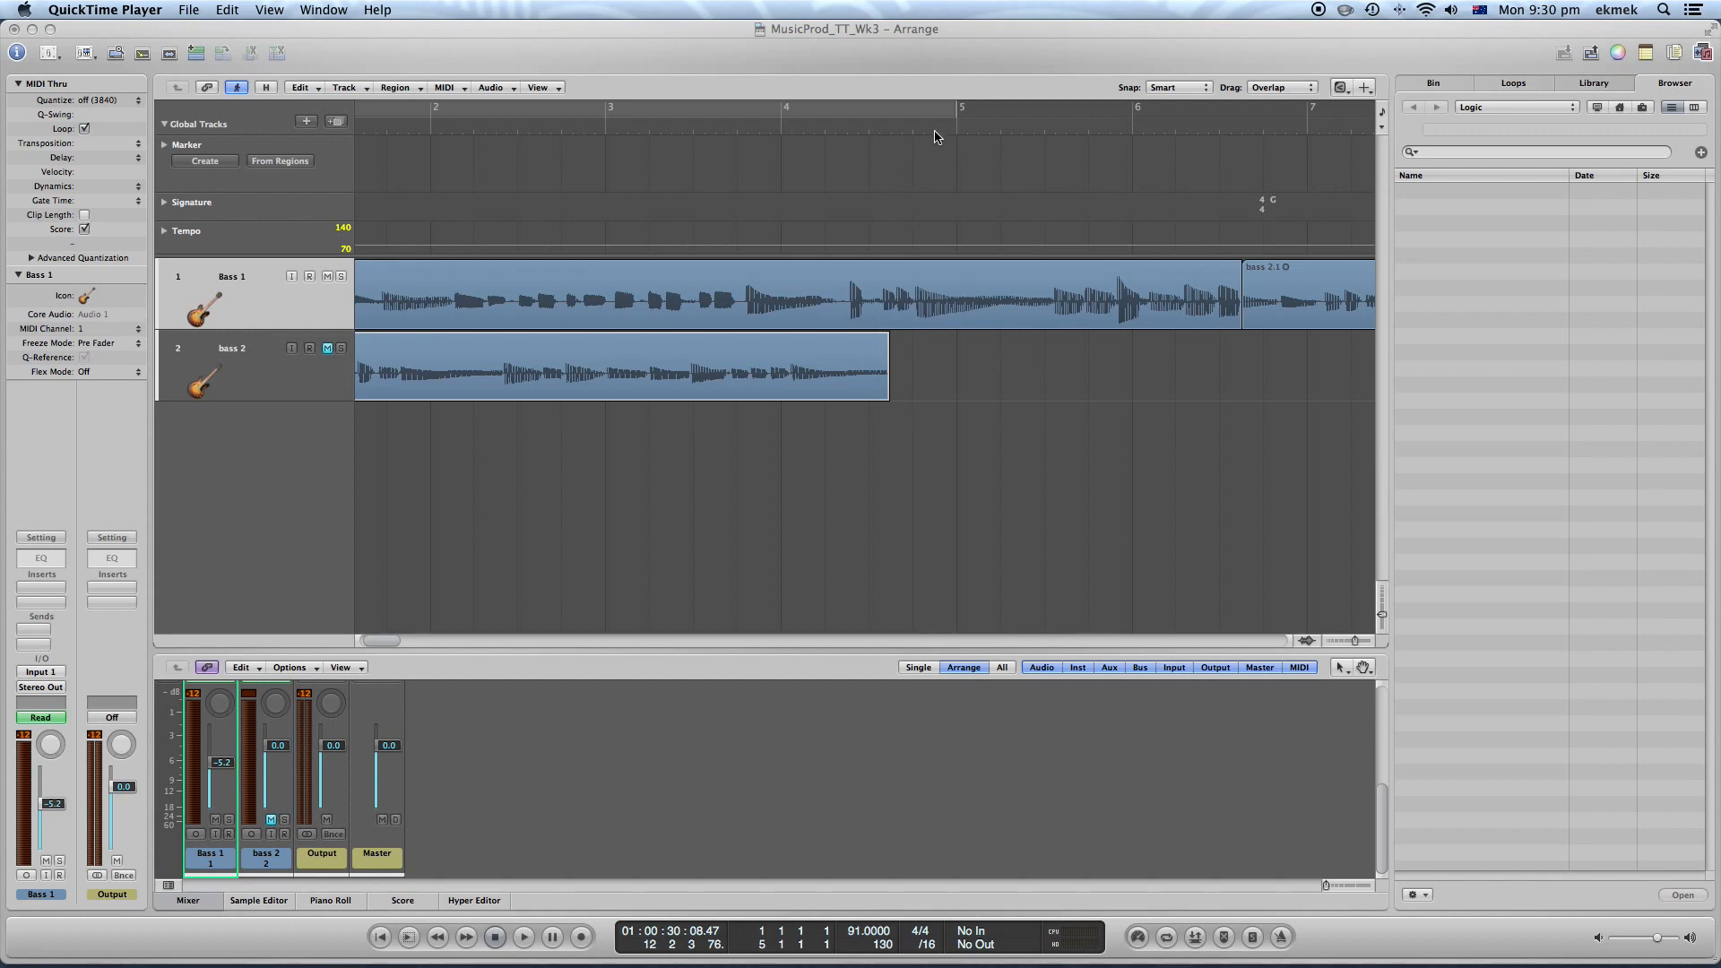
Play back the joint between the Bass.1 and bass 2 regions
click(694, 127)
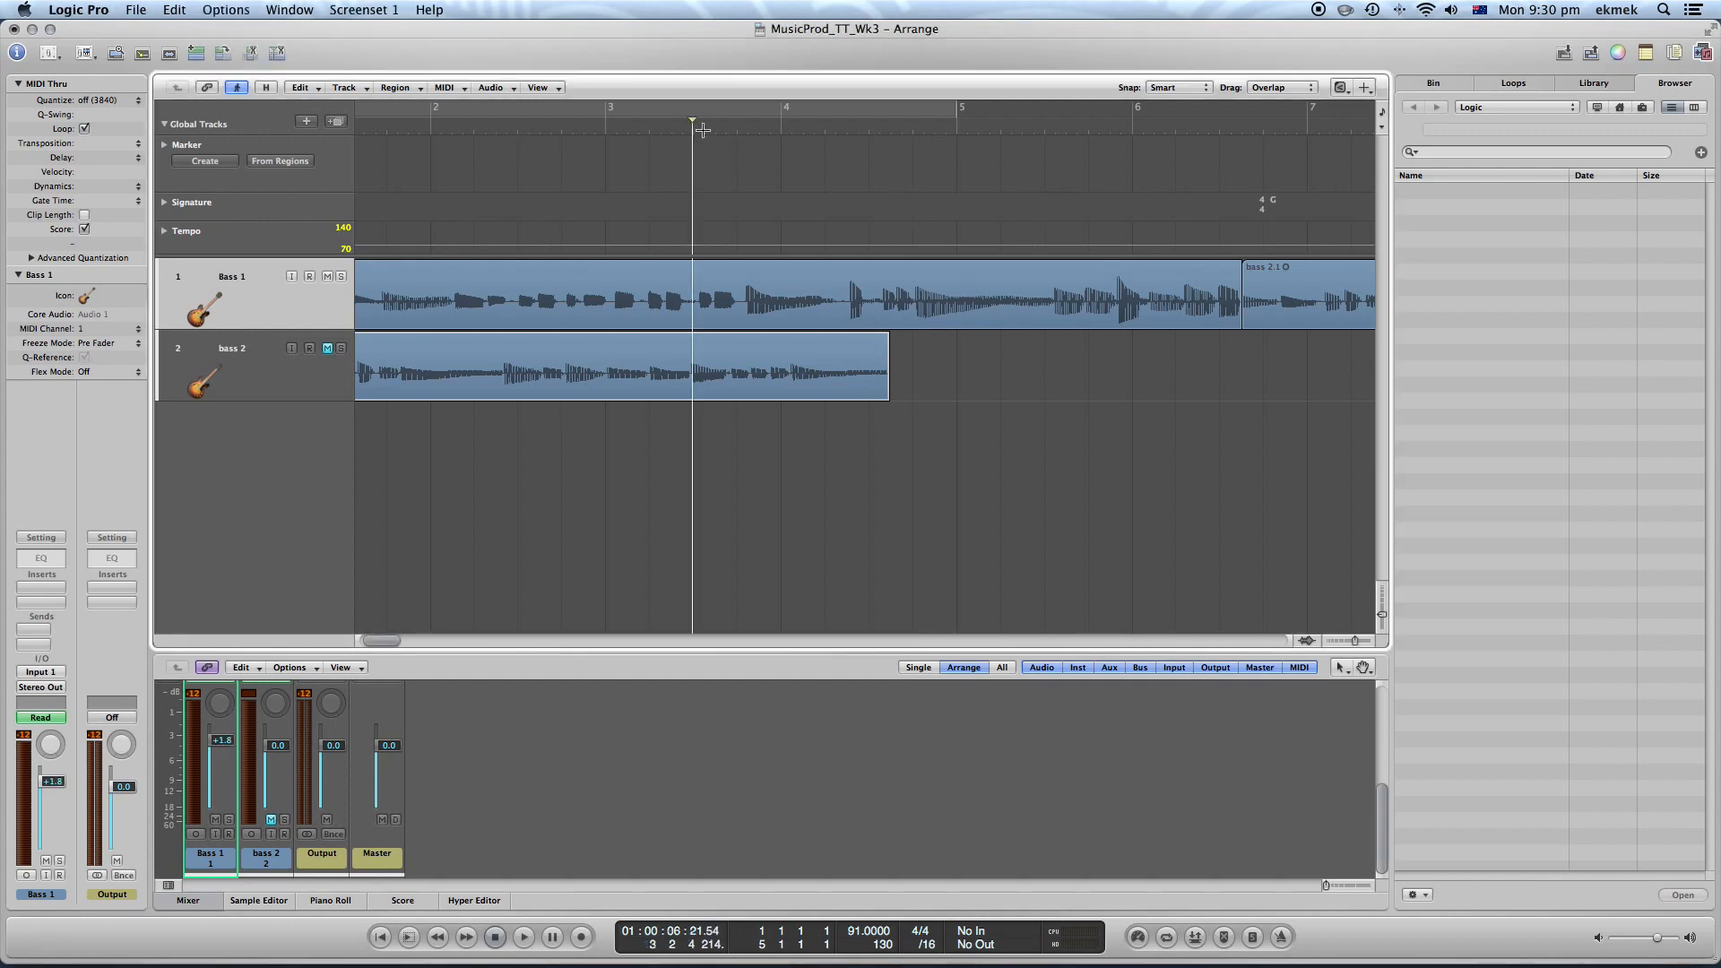
key(space)
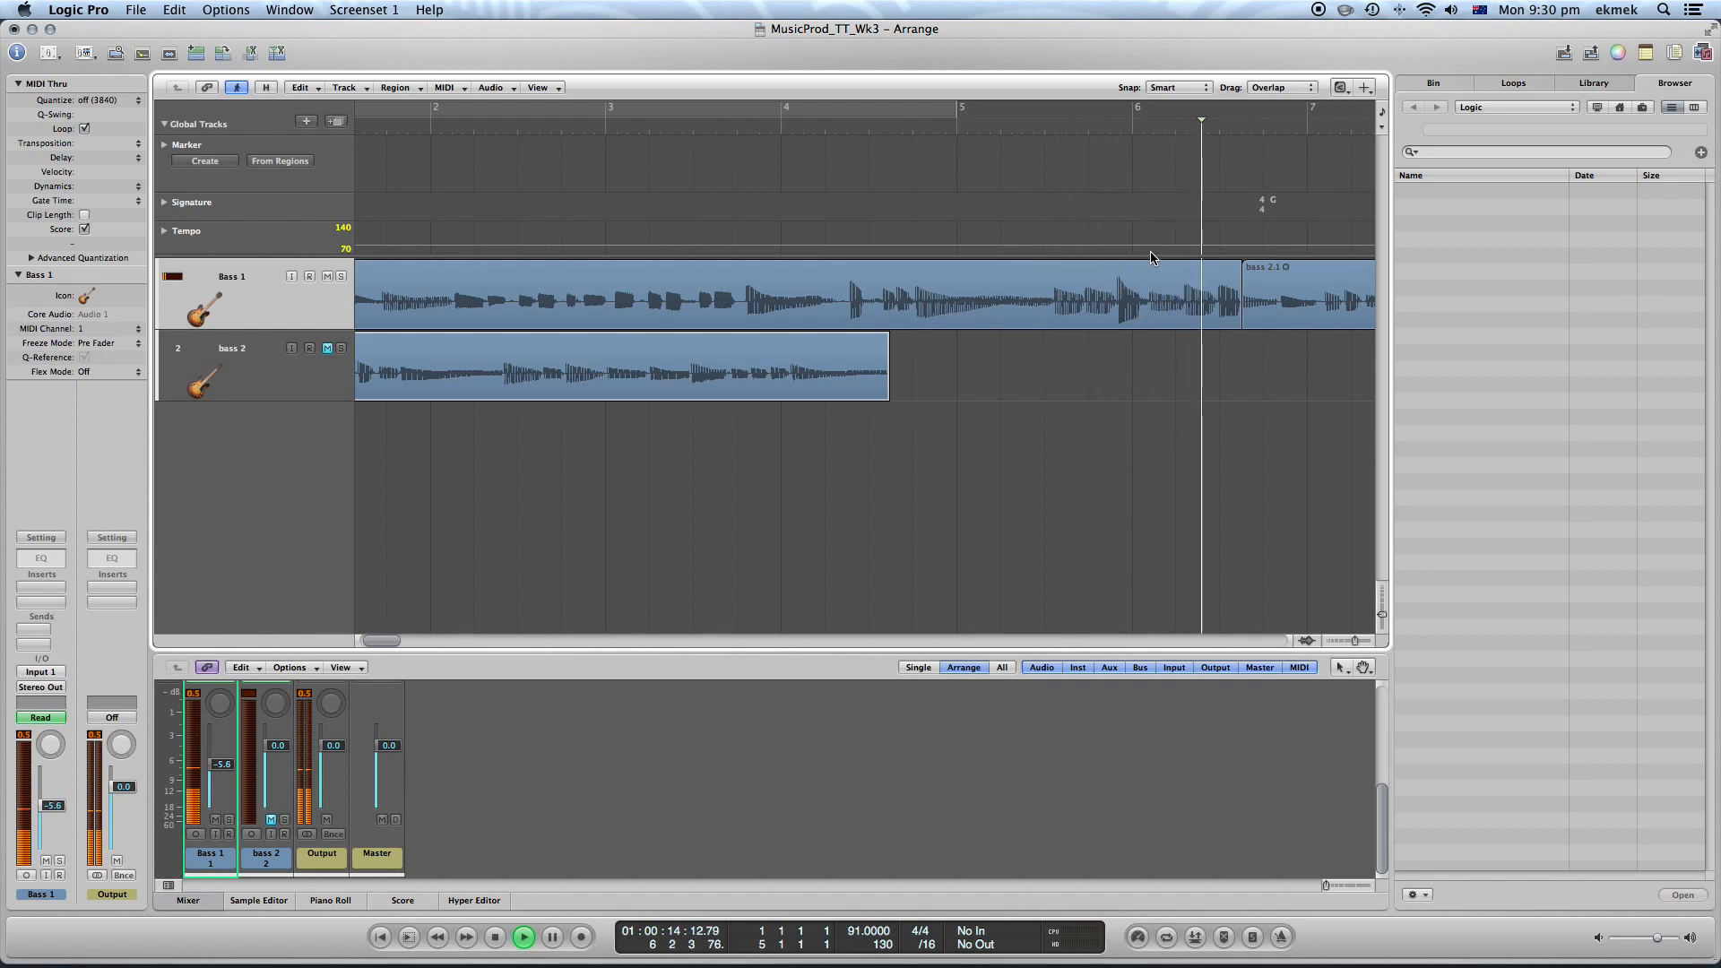
key(space)
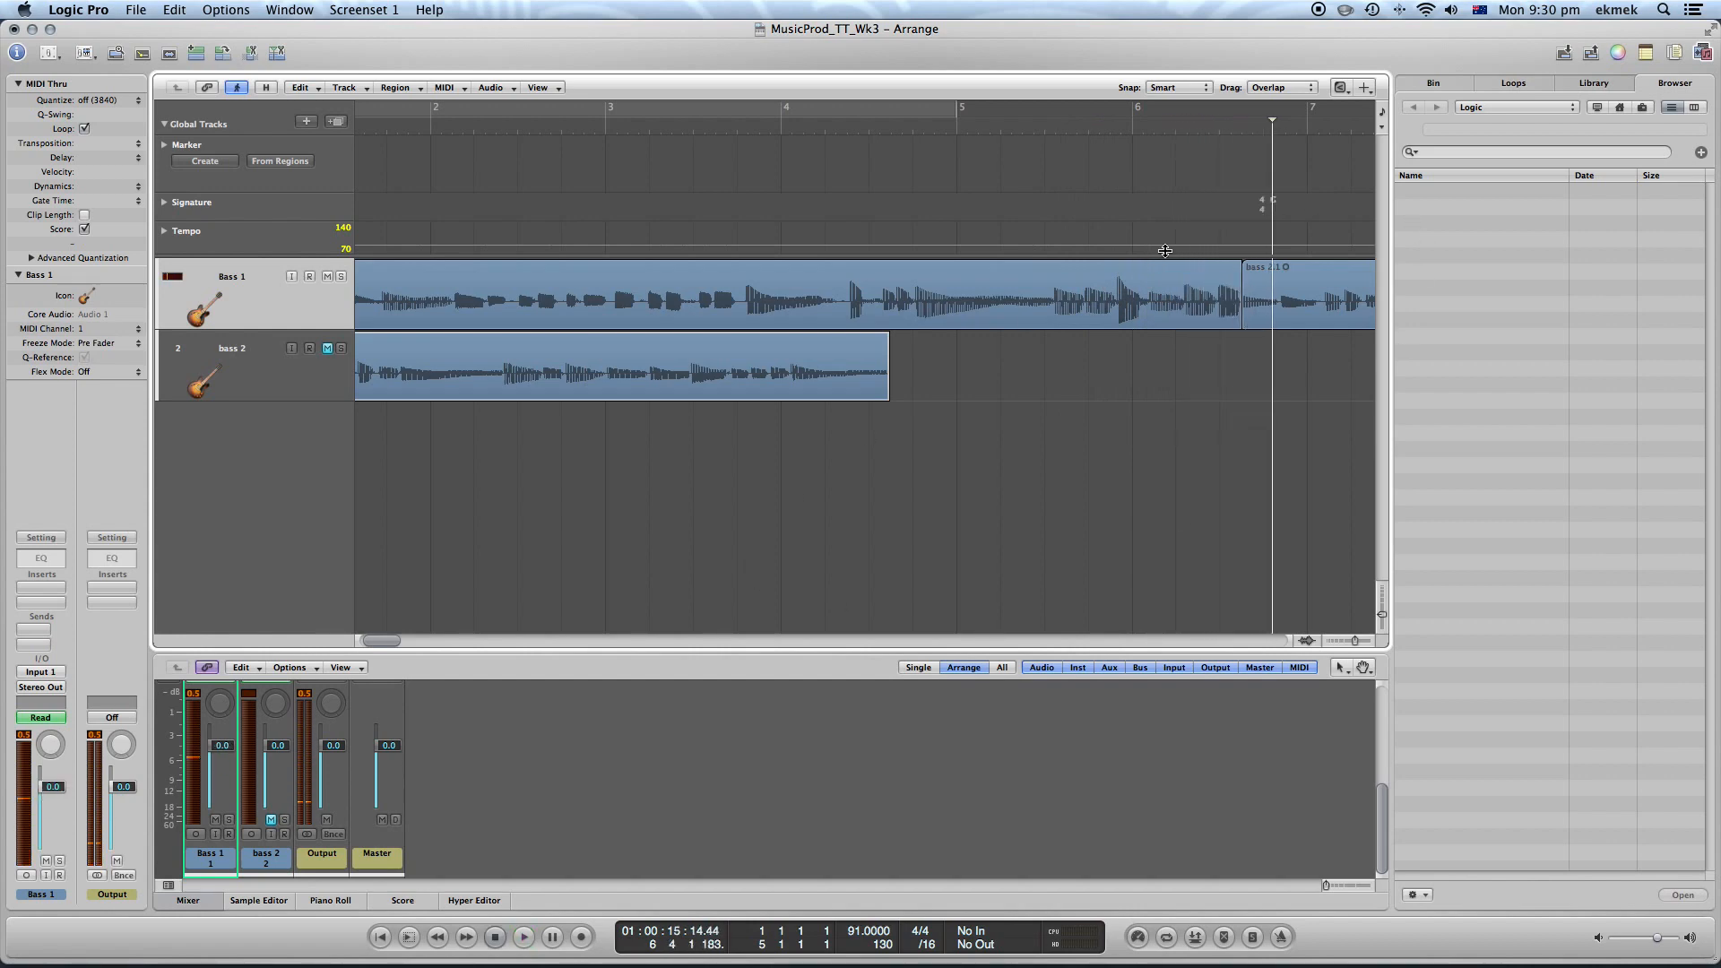
Apply a short crossfade at the joint between Bass.1 and bass 2 with the Fade Tool
drag(374, 650, 382, 645)
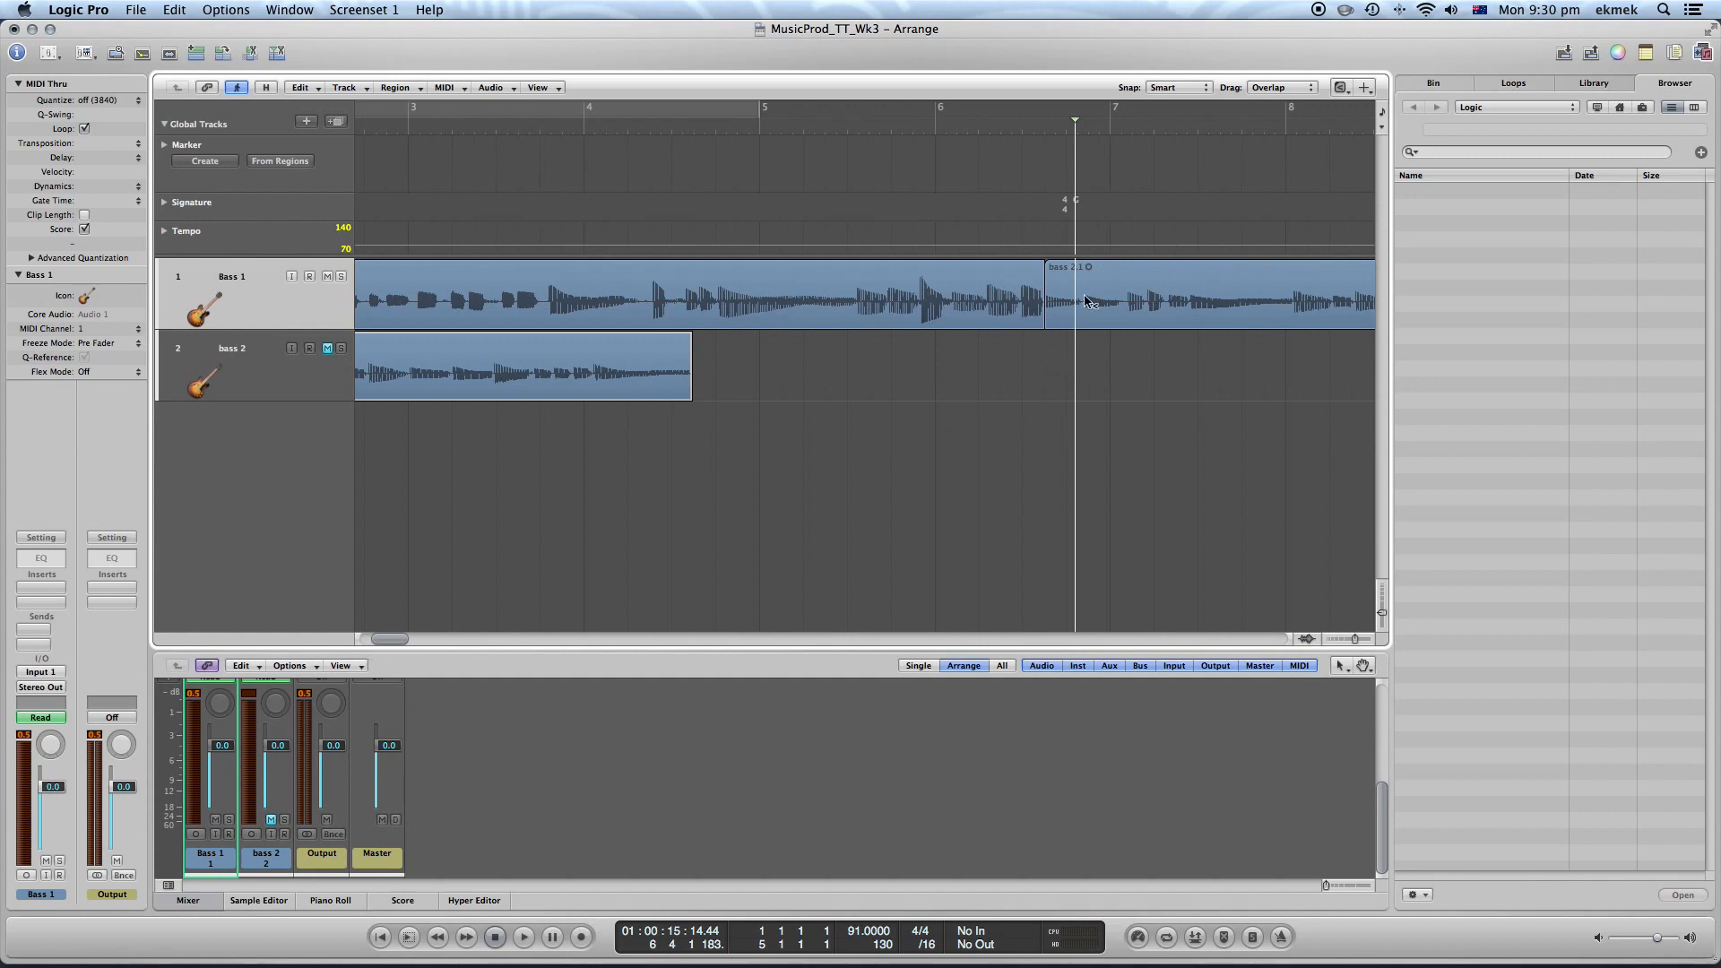
scroll(1049, 278, up, 8)
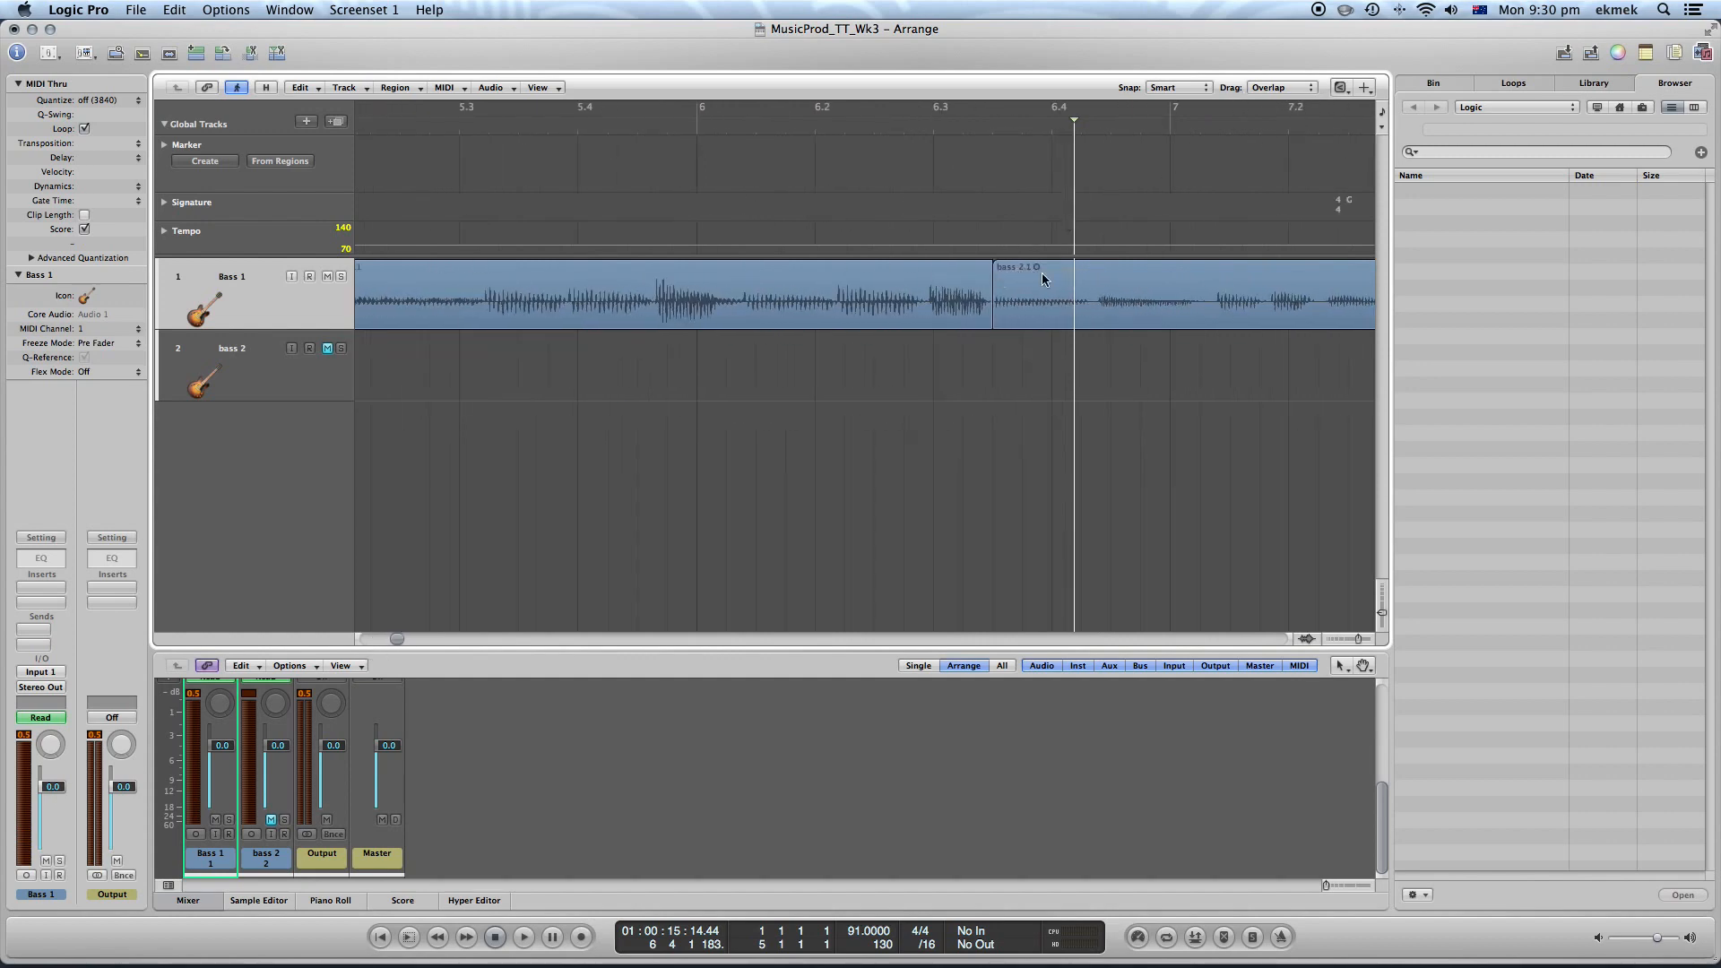
scroll(1042, 279, up, 12)
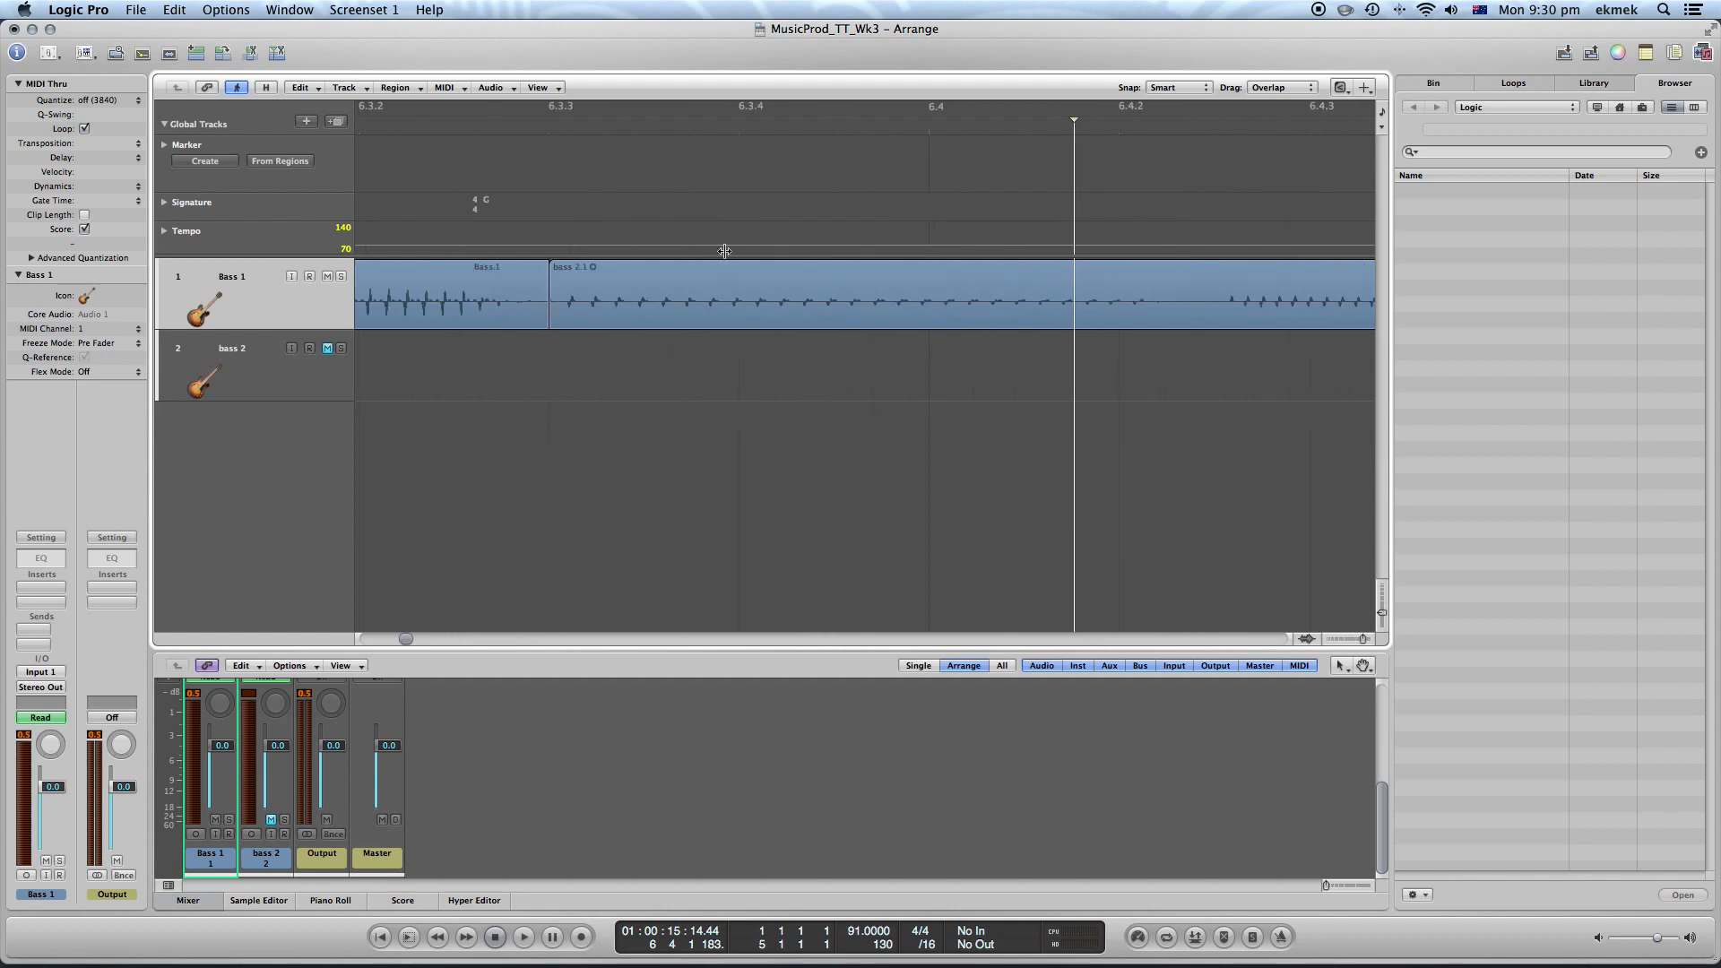
click(1342, 88)
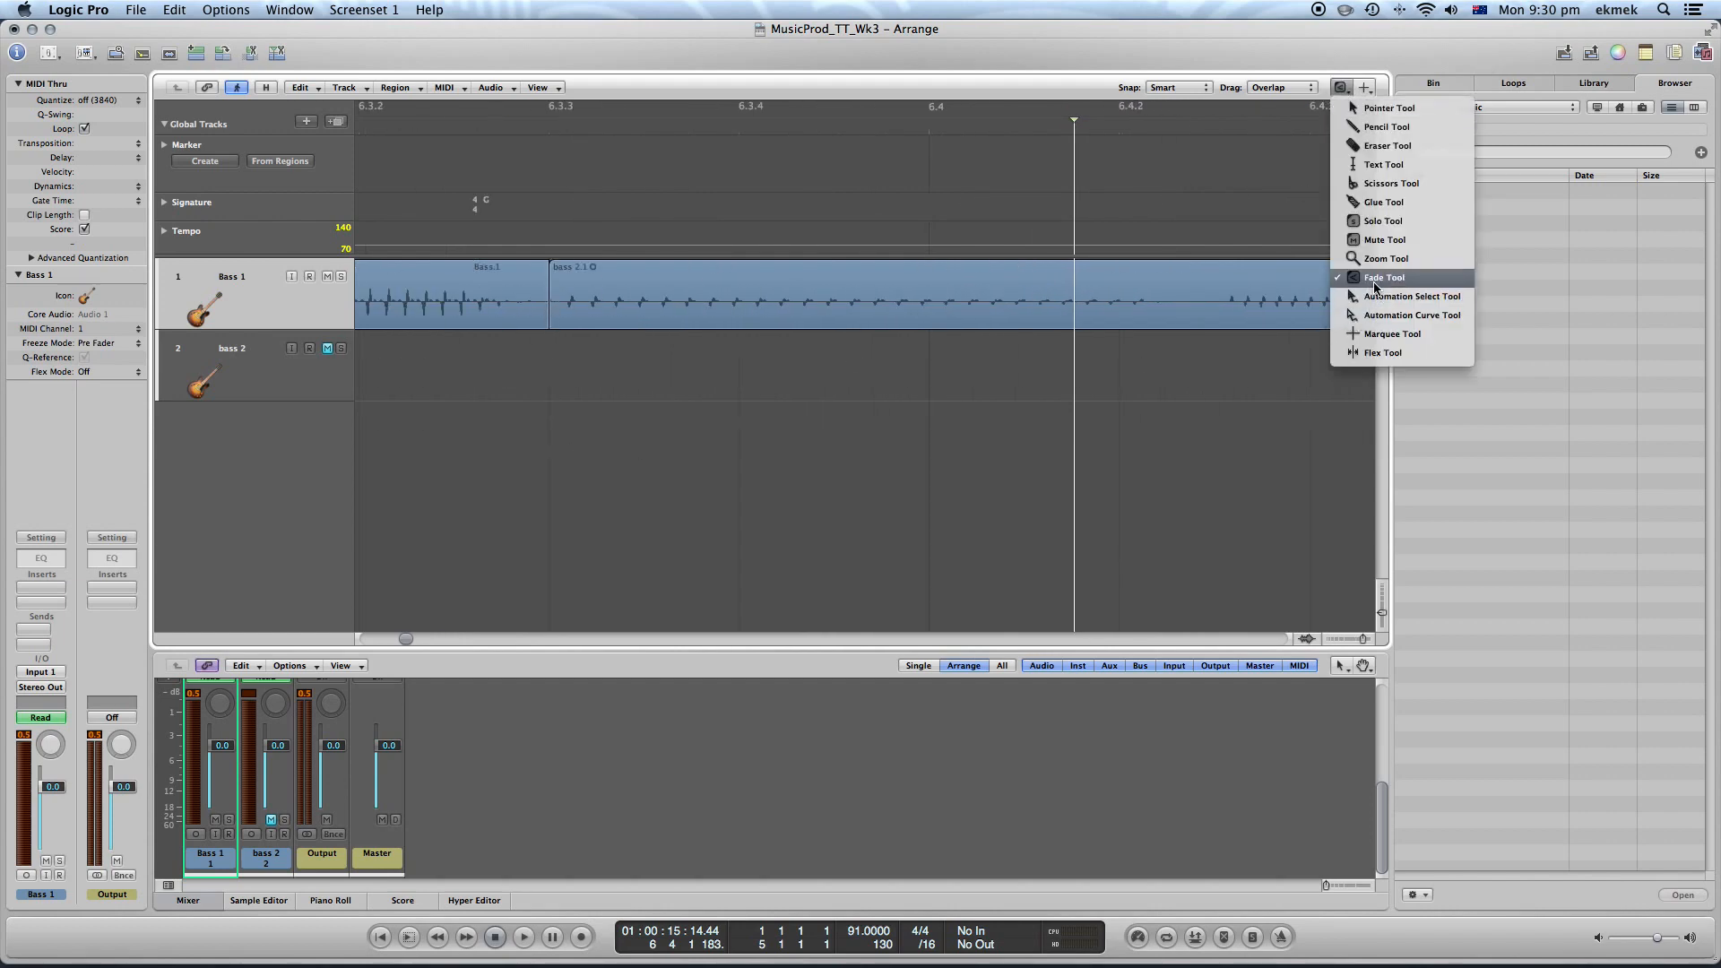
click(1376, 285)
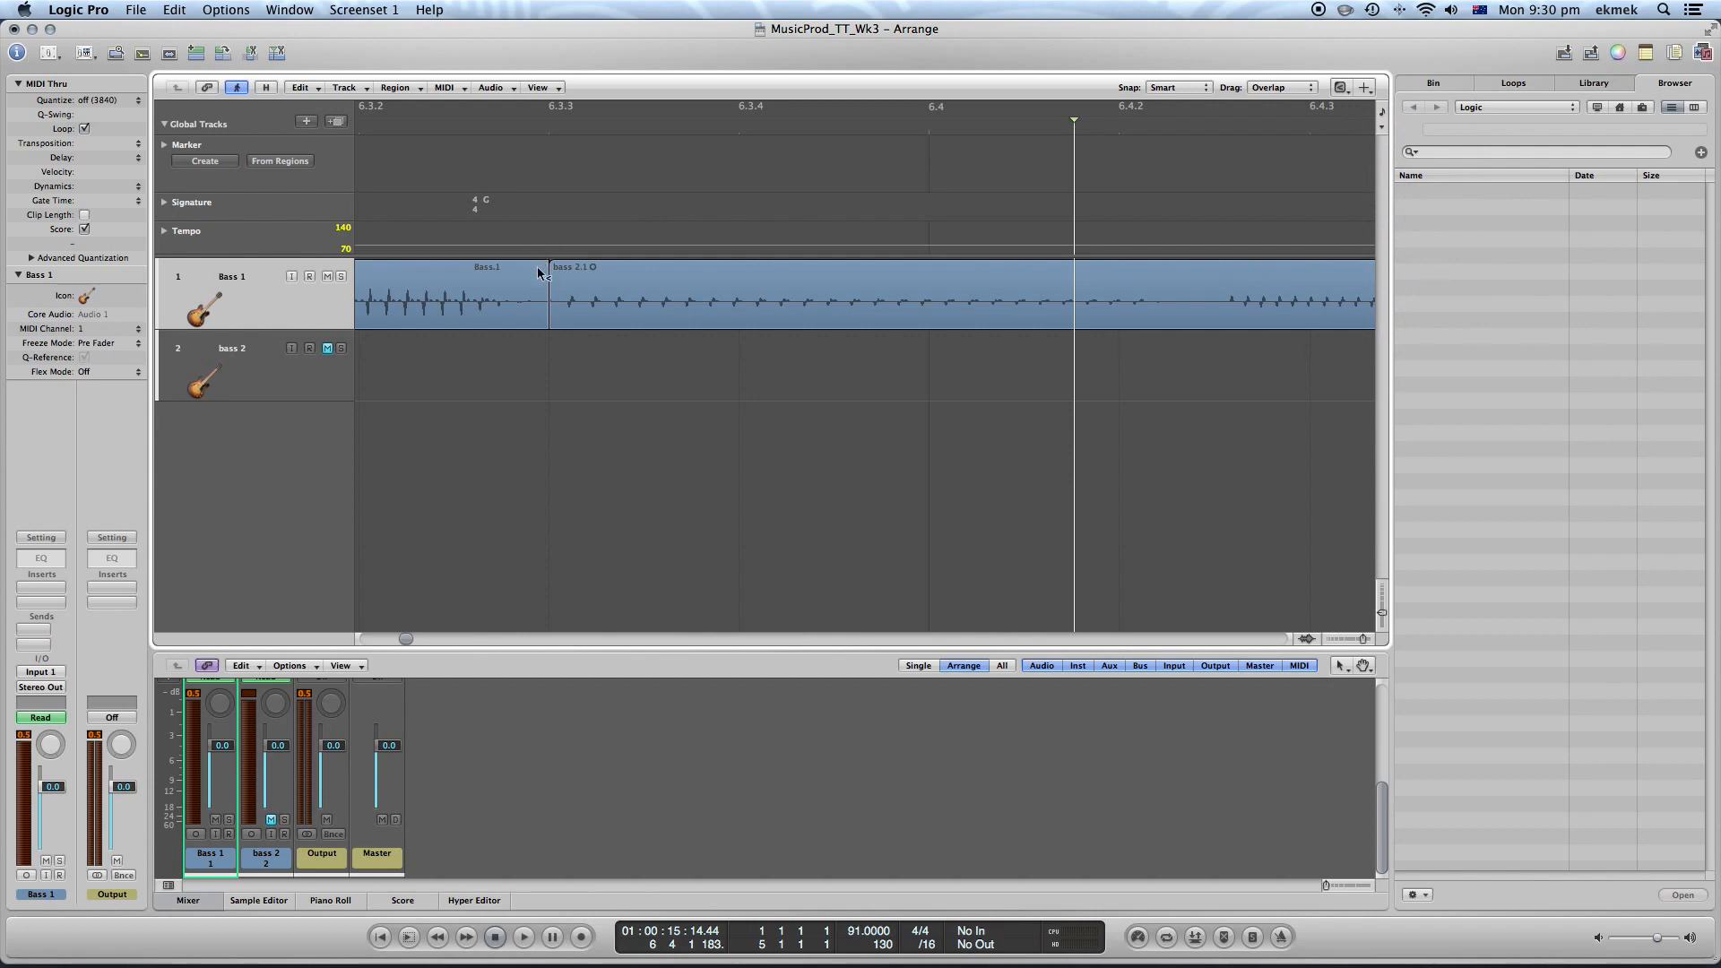
drag(539, 273, 558, 271)
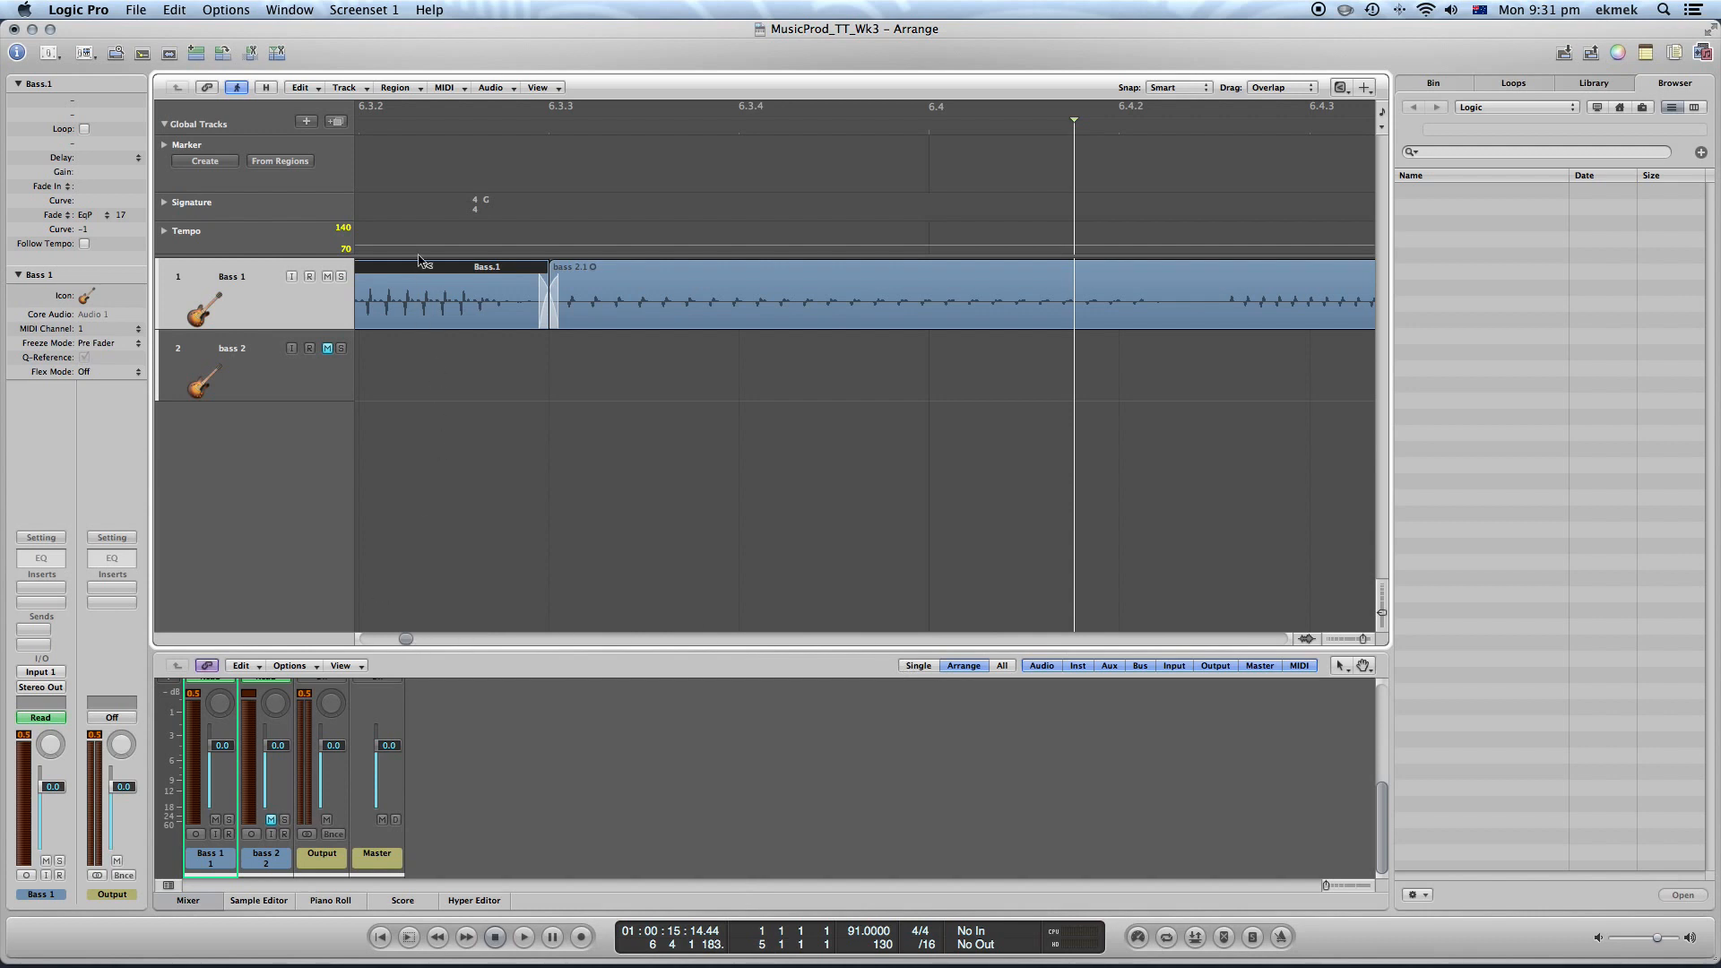
Play back the crossfaded joint between the two regions
key(ctrl+alt+Left)
key(ctrl+alt+Left)
key(ctrl+alt+Left)
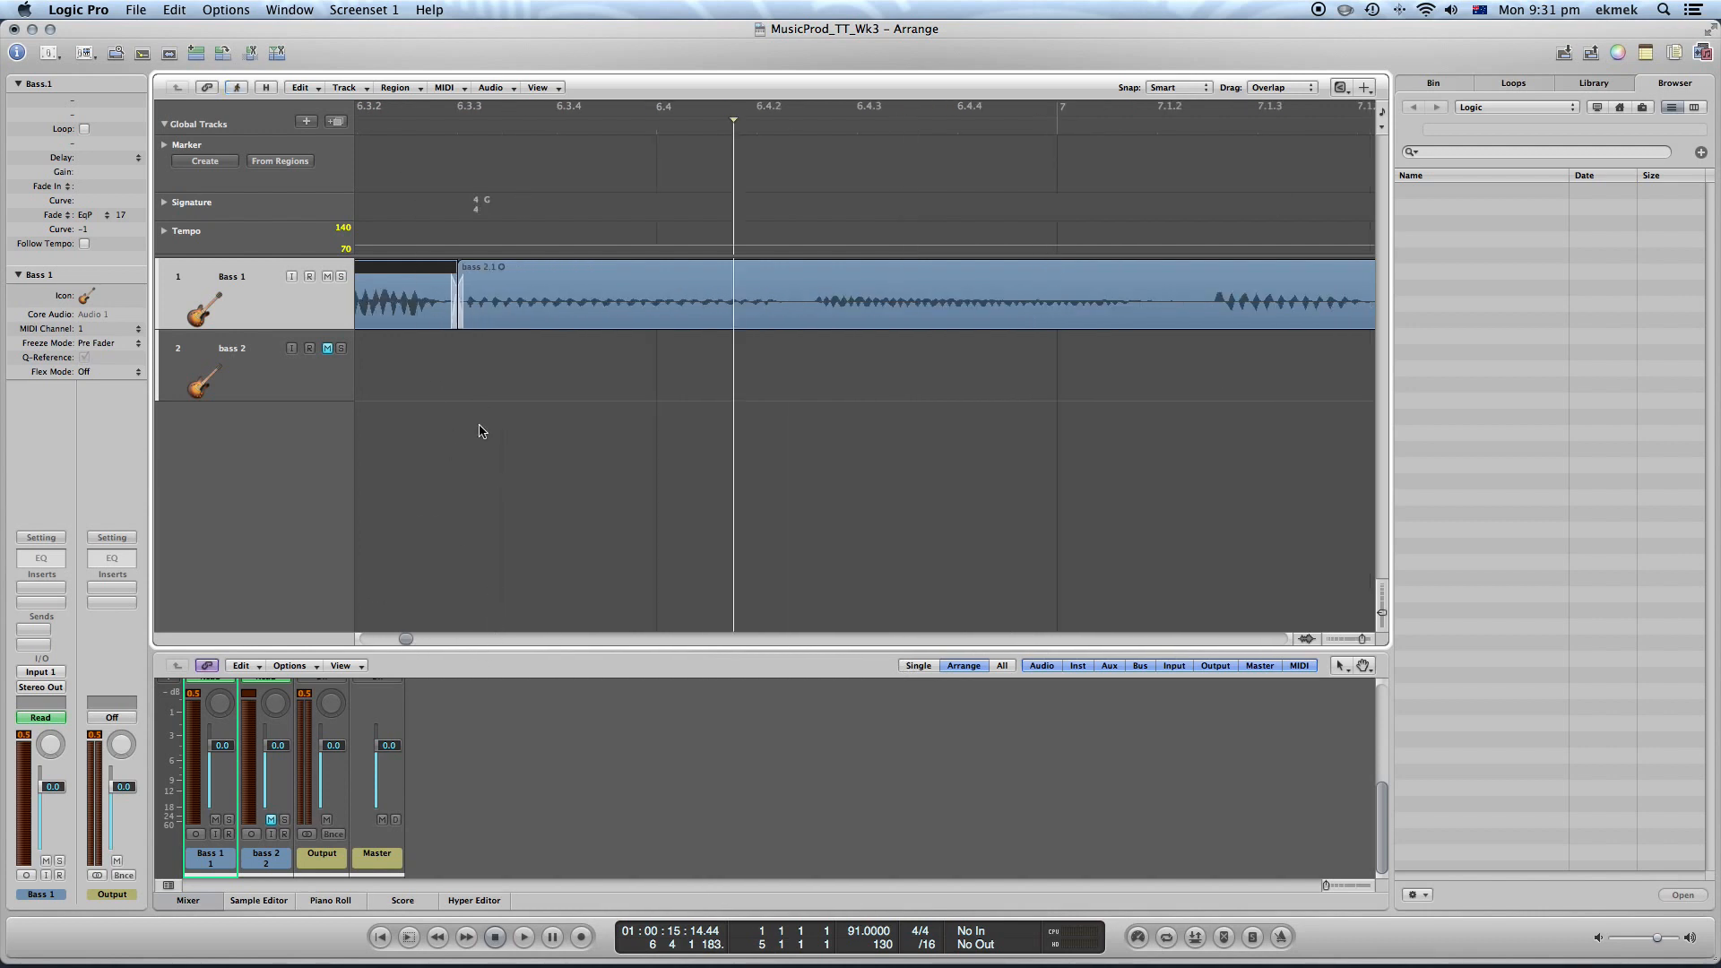
drag(407, 638, 399, 638)
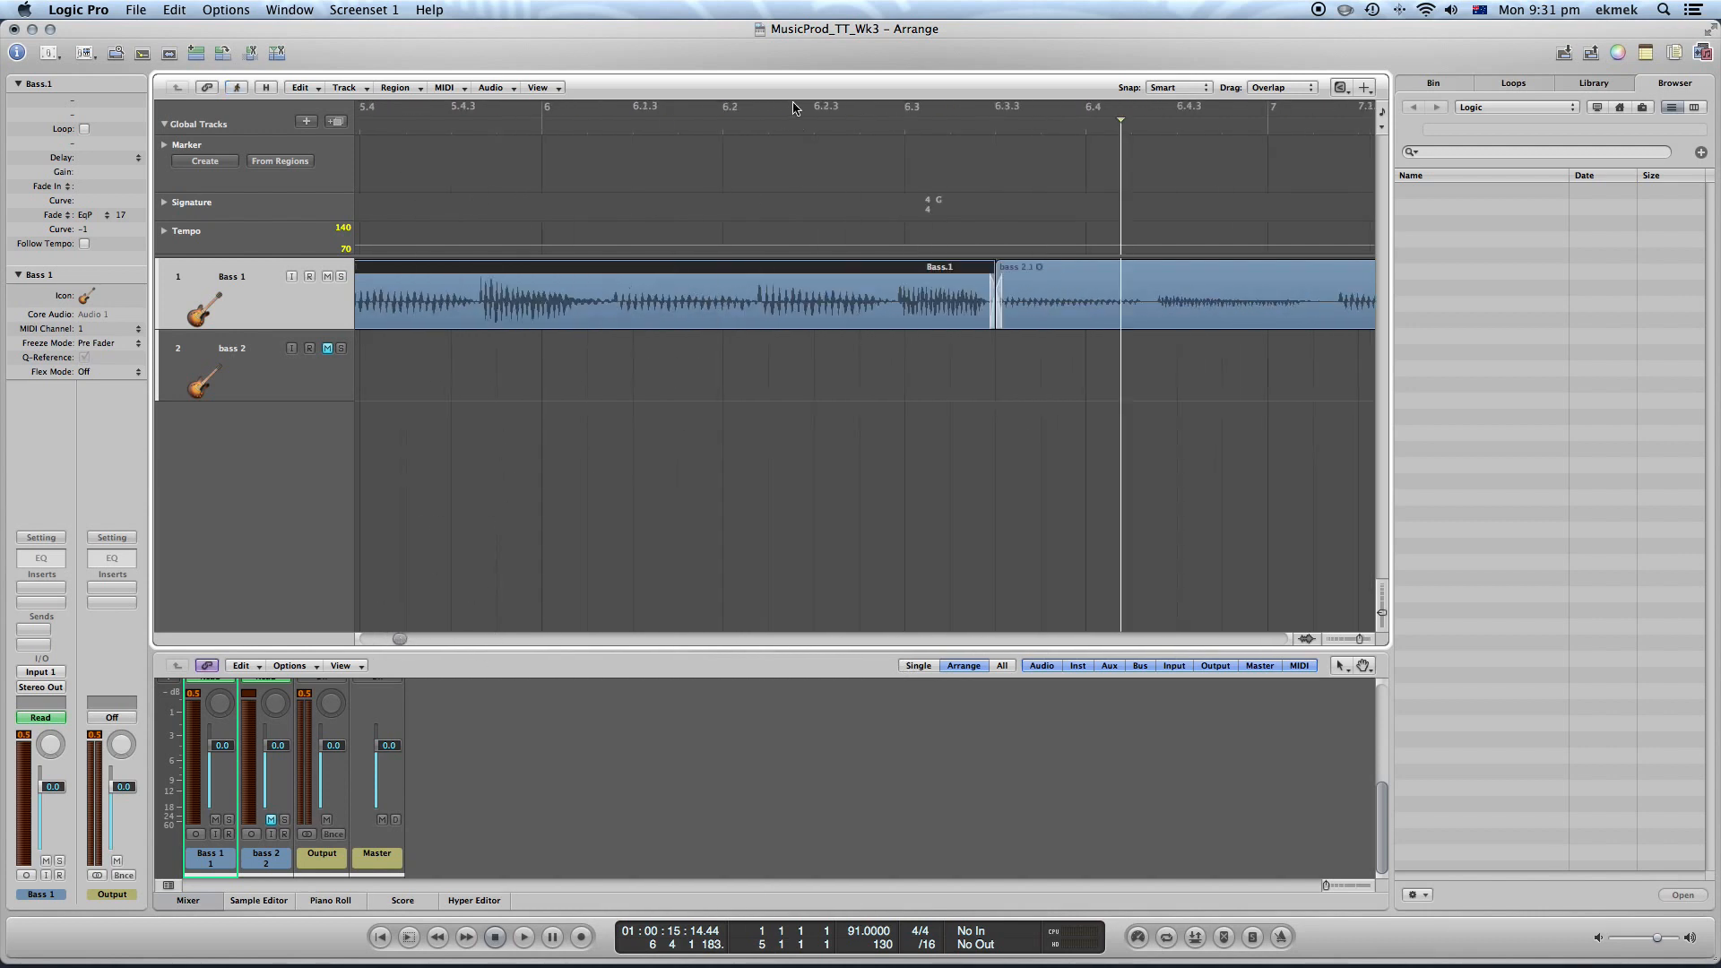
click(789, 137)
click(791, 130)
key(space)
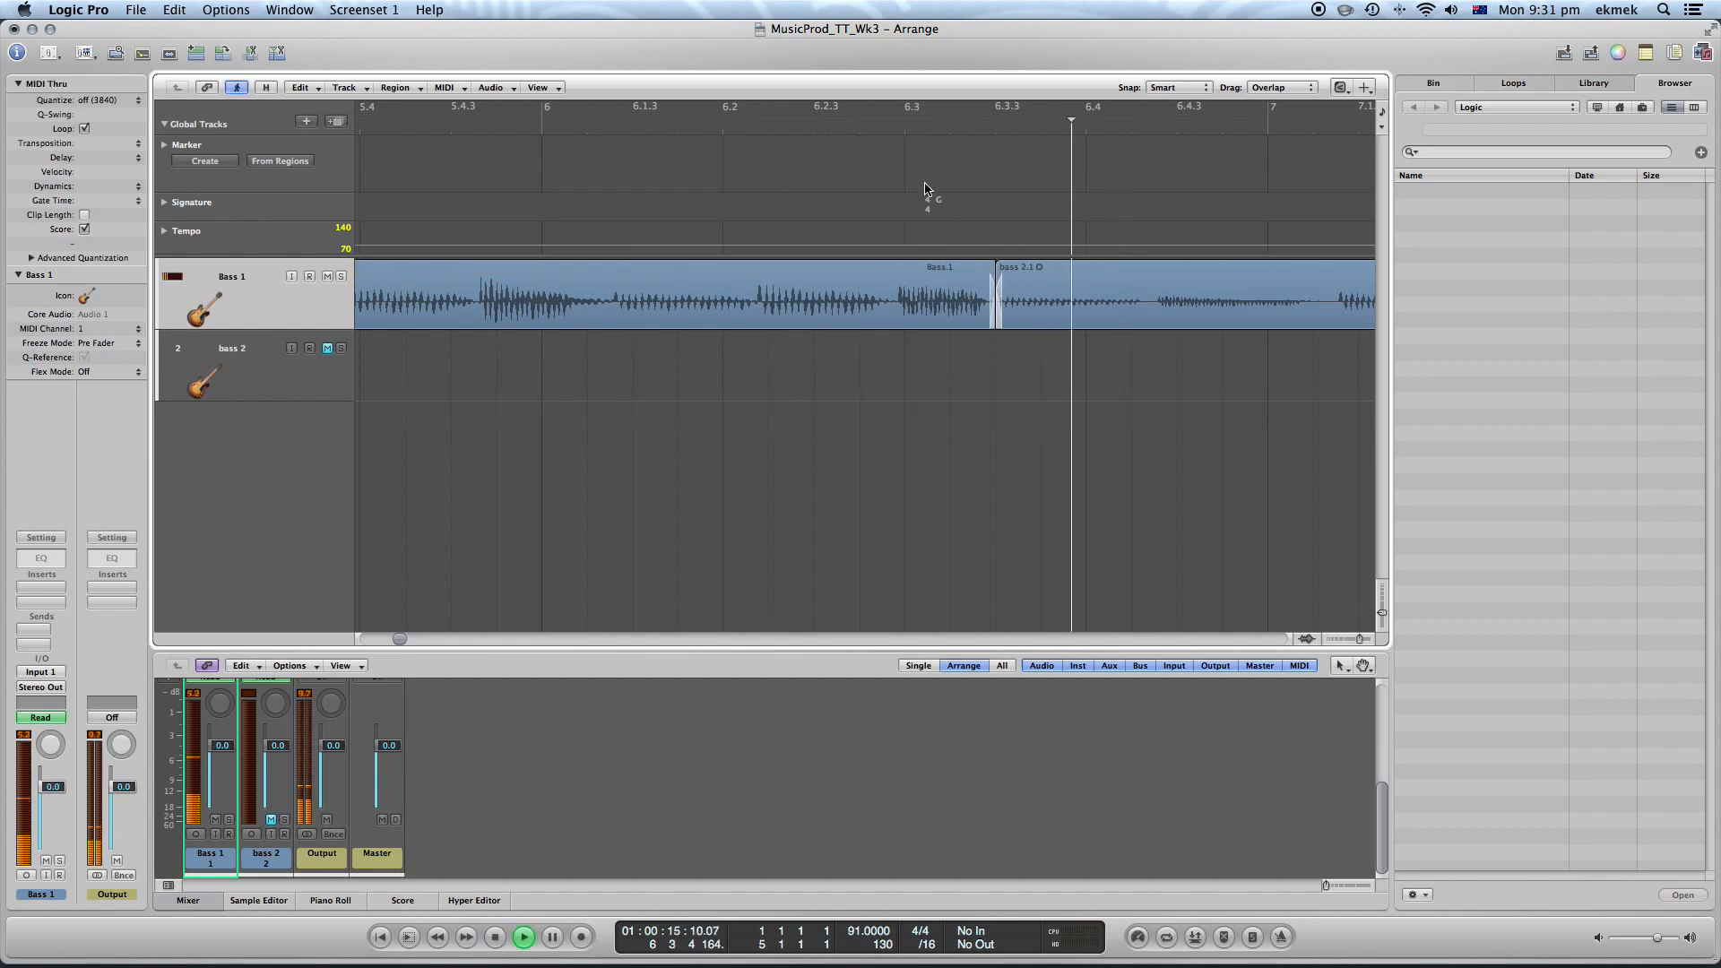
Stop playback and merge the Bass.1 and bass 2.1 regions into a new audio file
click(496, 938)
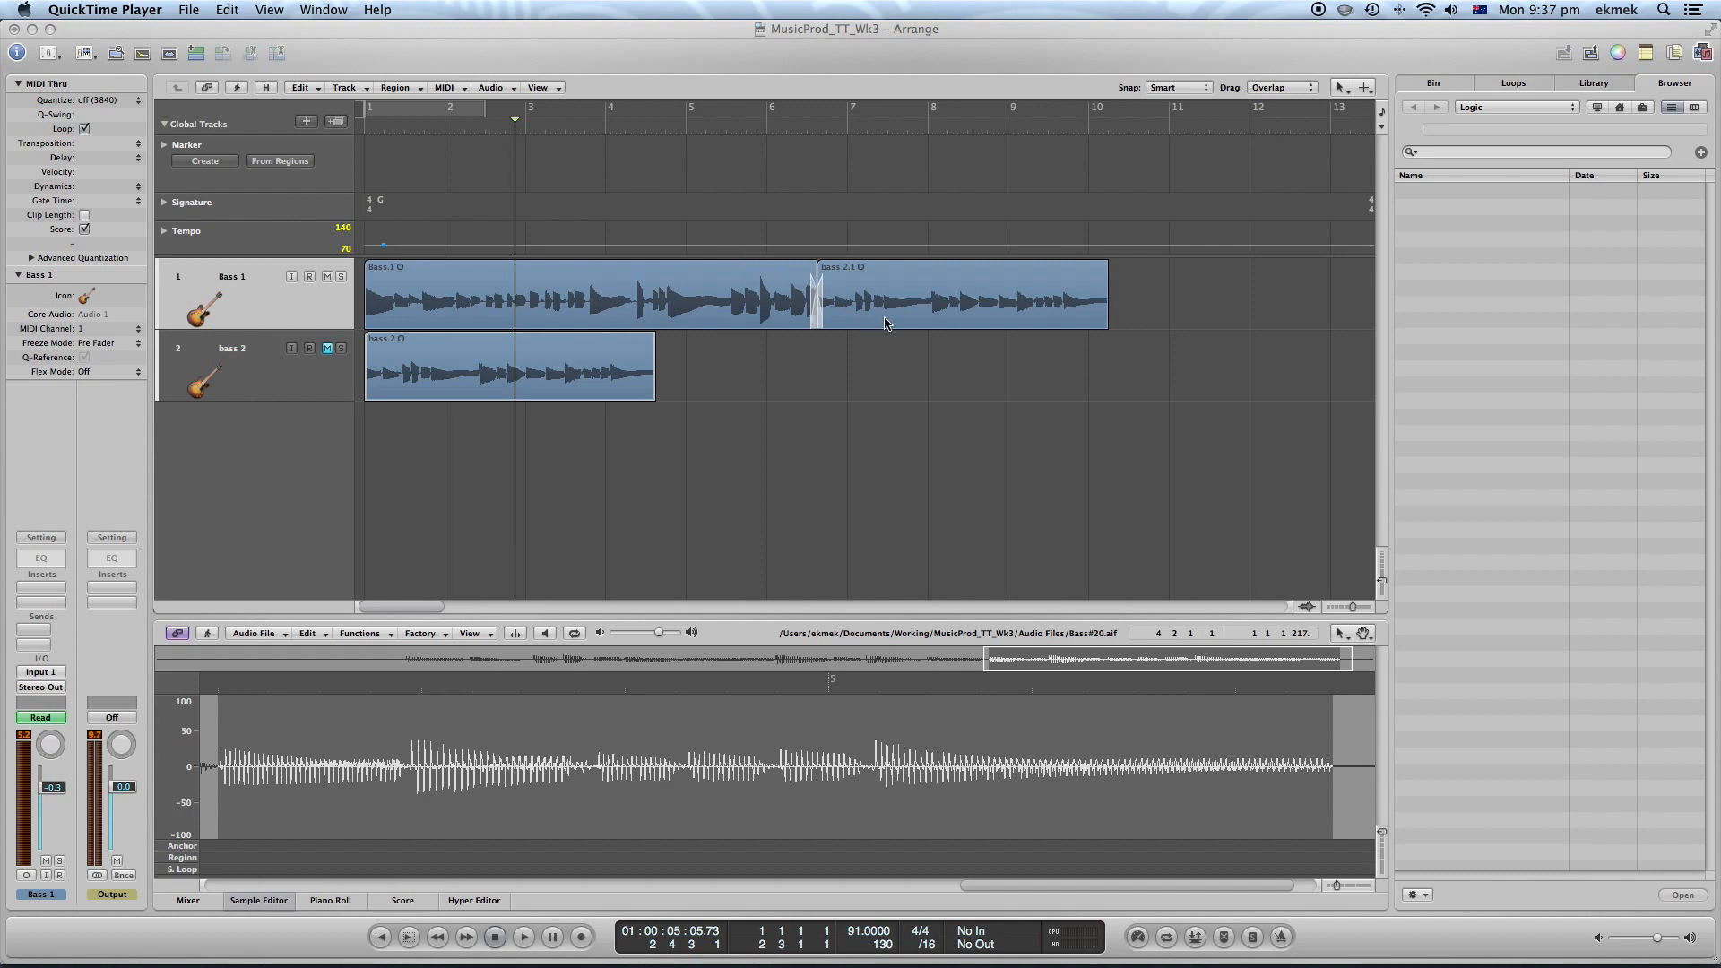
click(883, 276)
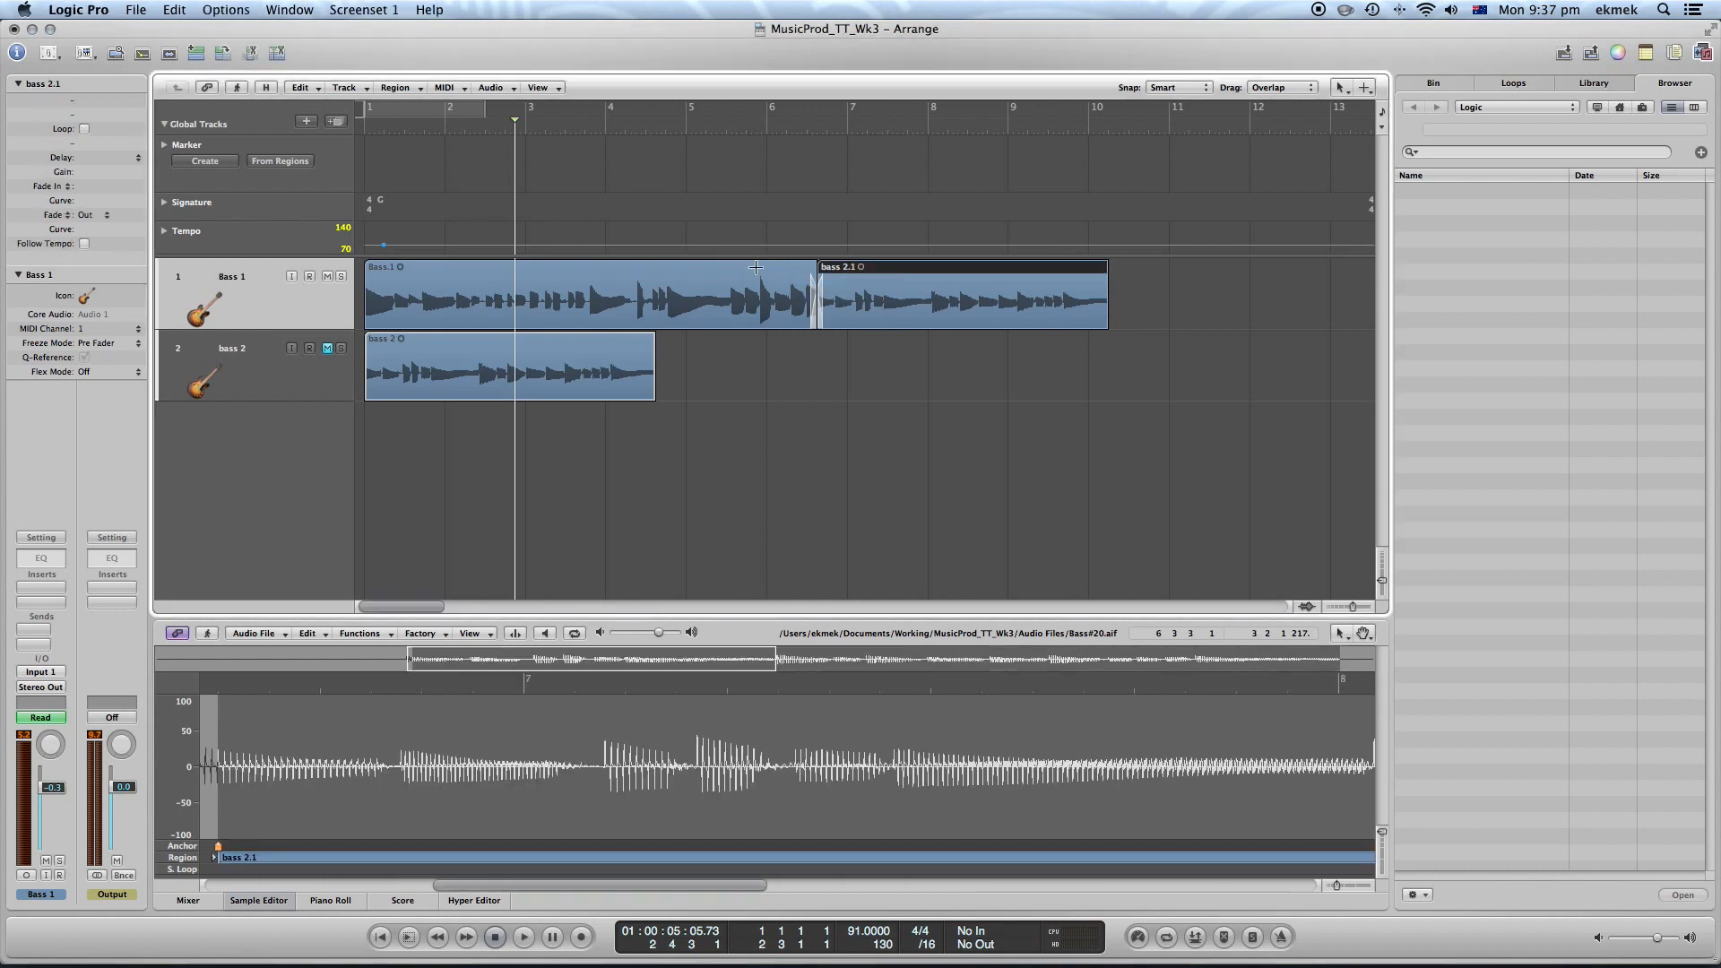
super+click(757, 269)
click(772, 271)
shift+click(834, 273)
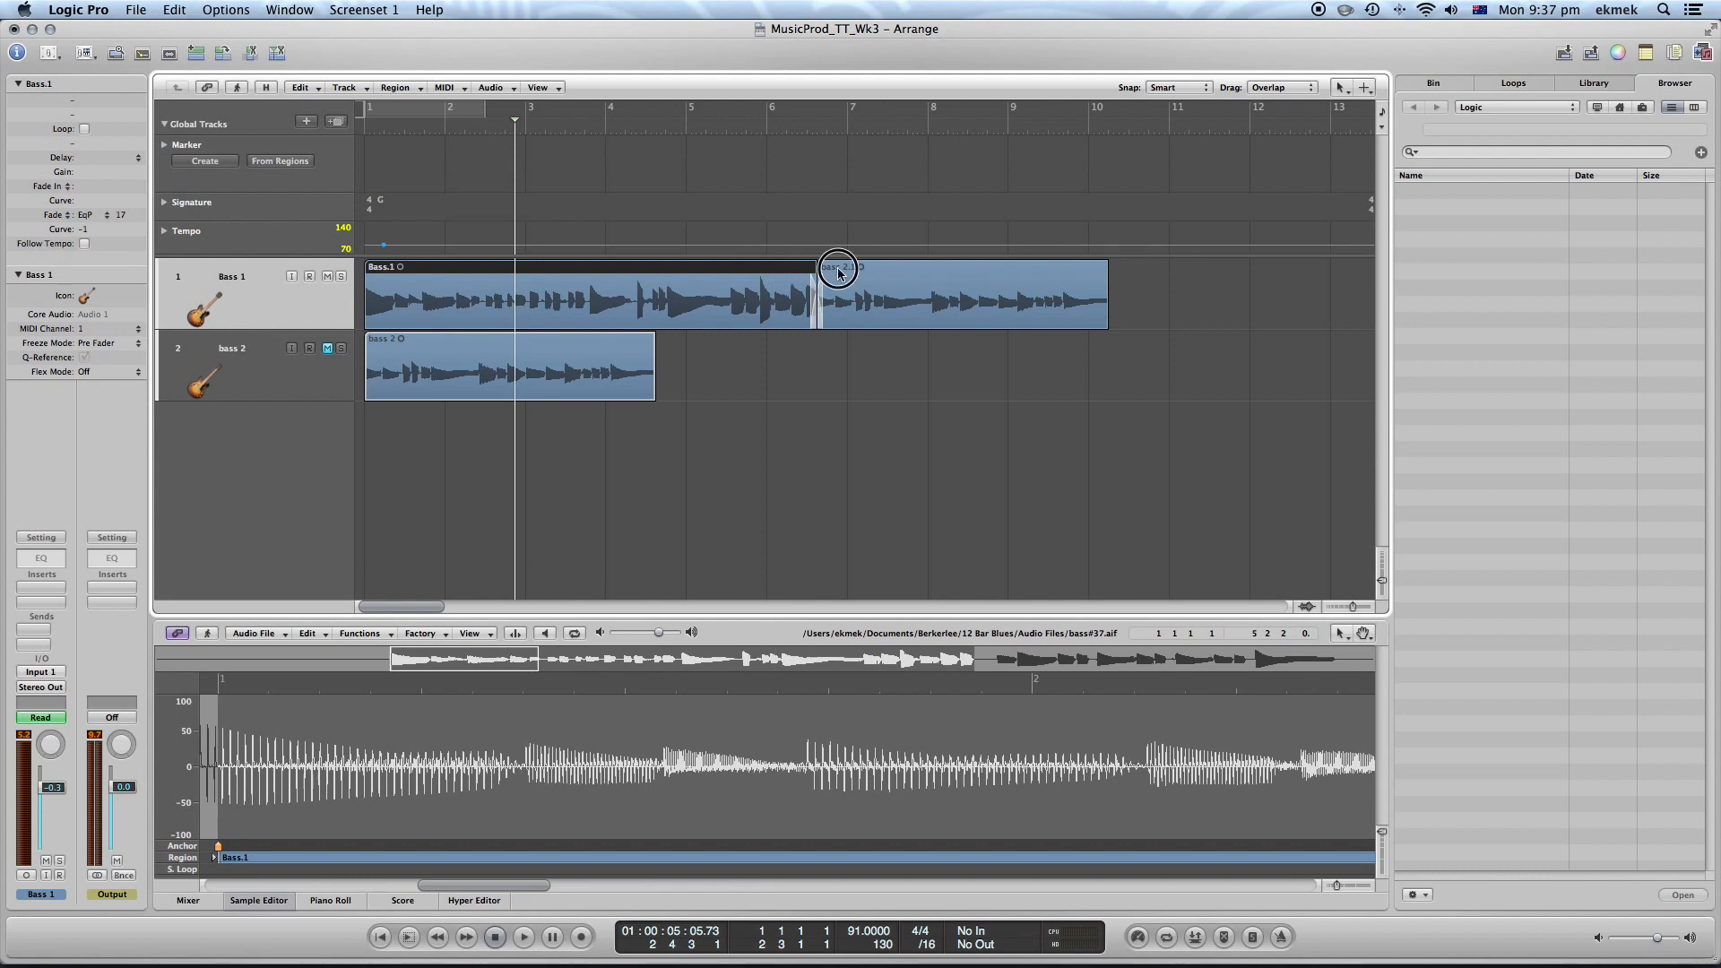
right_click(841, 269)
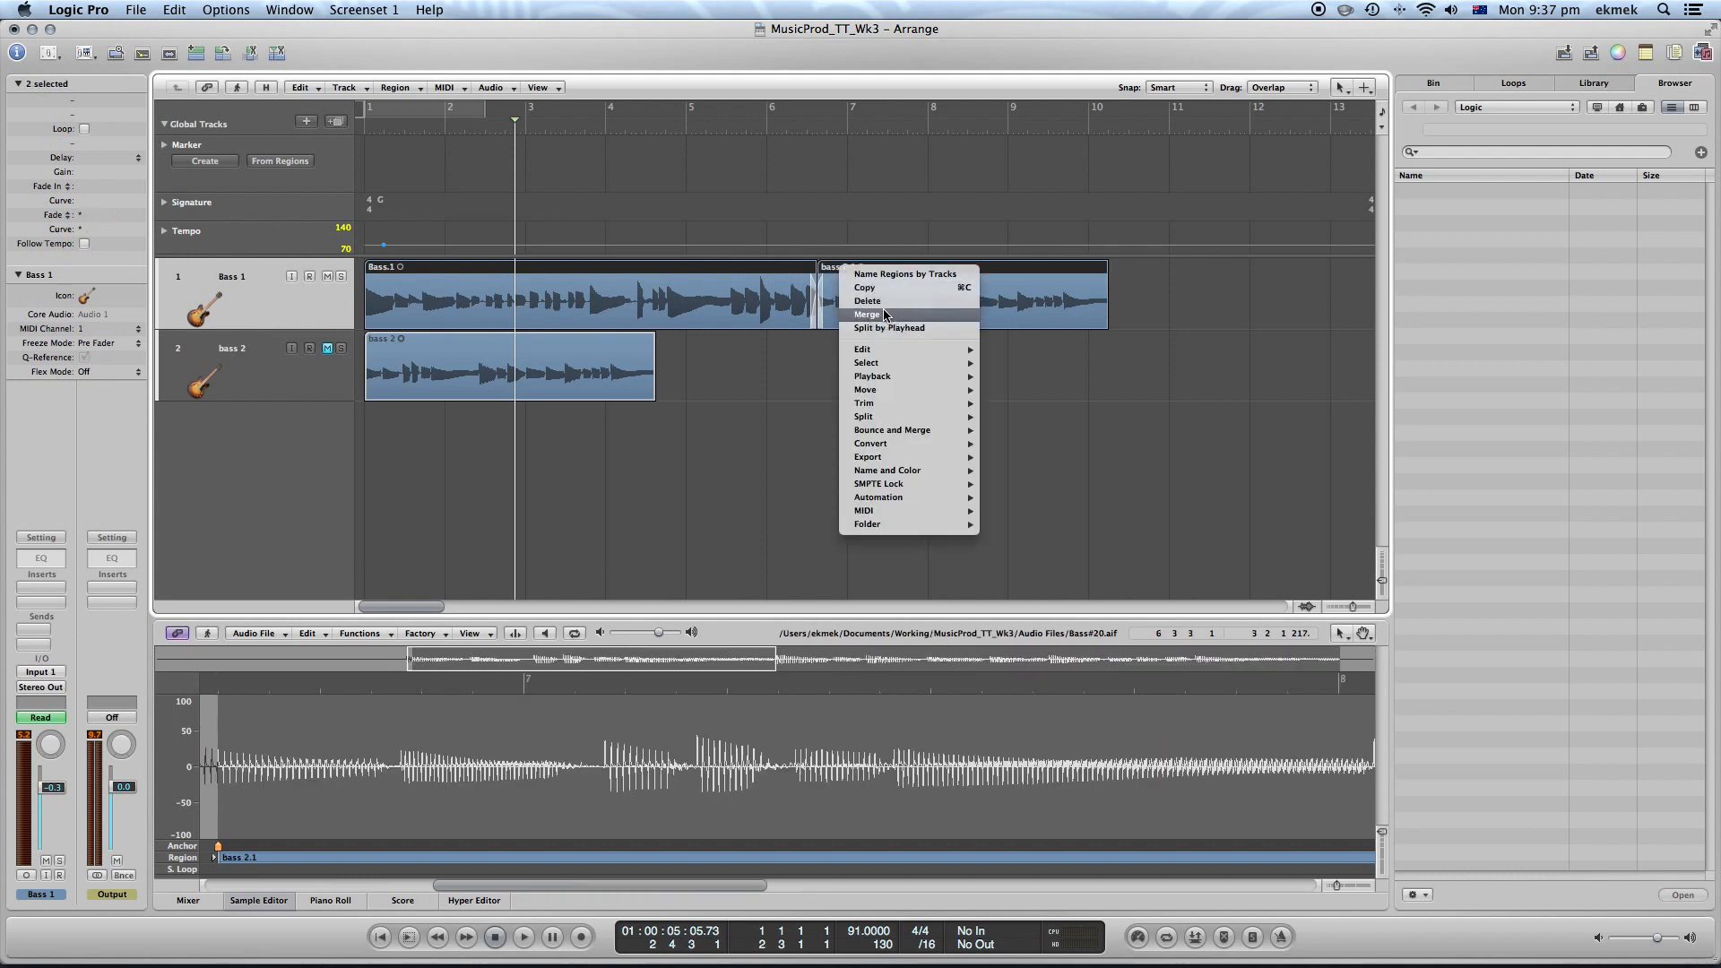
click(885, 314)
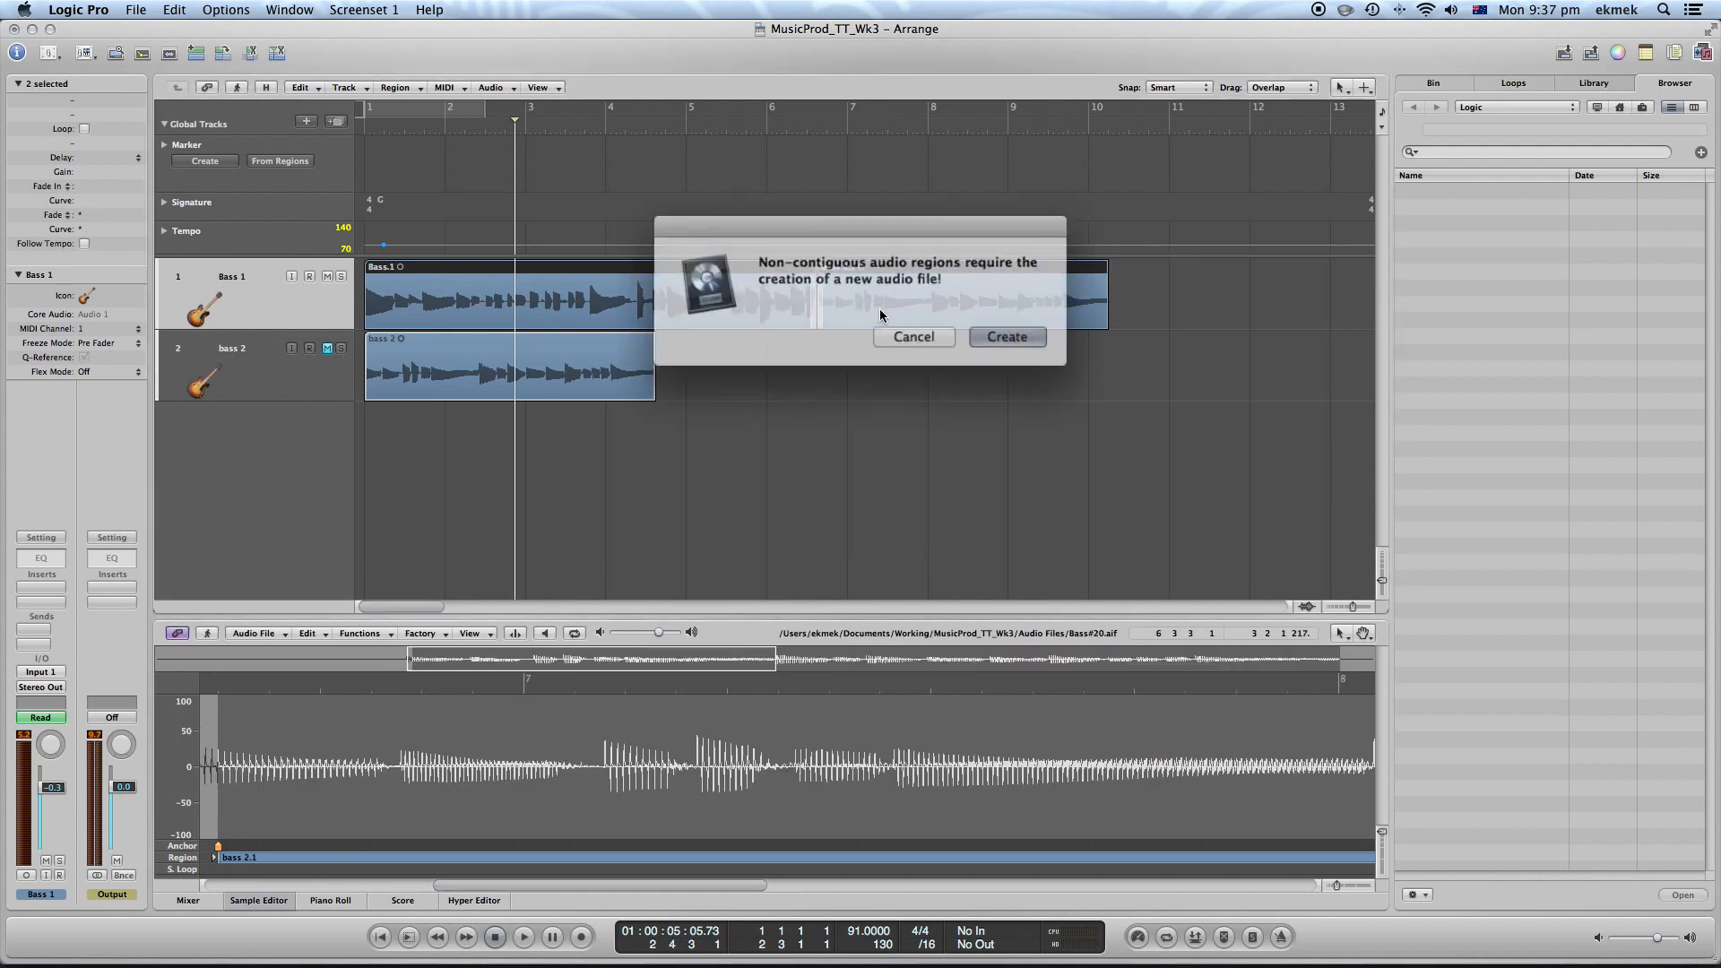
click(979, 333)
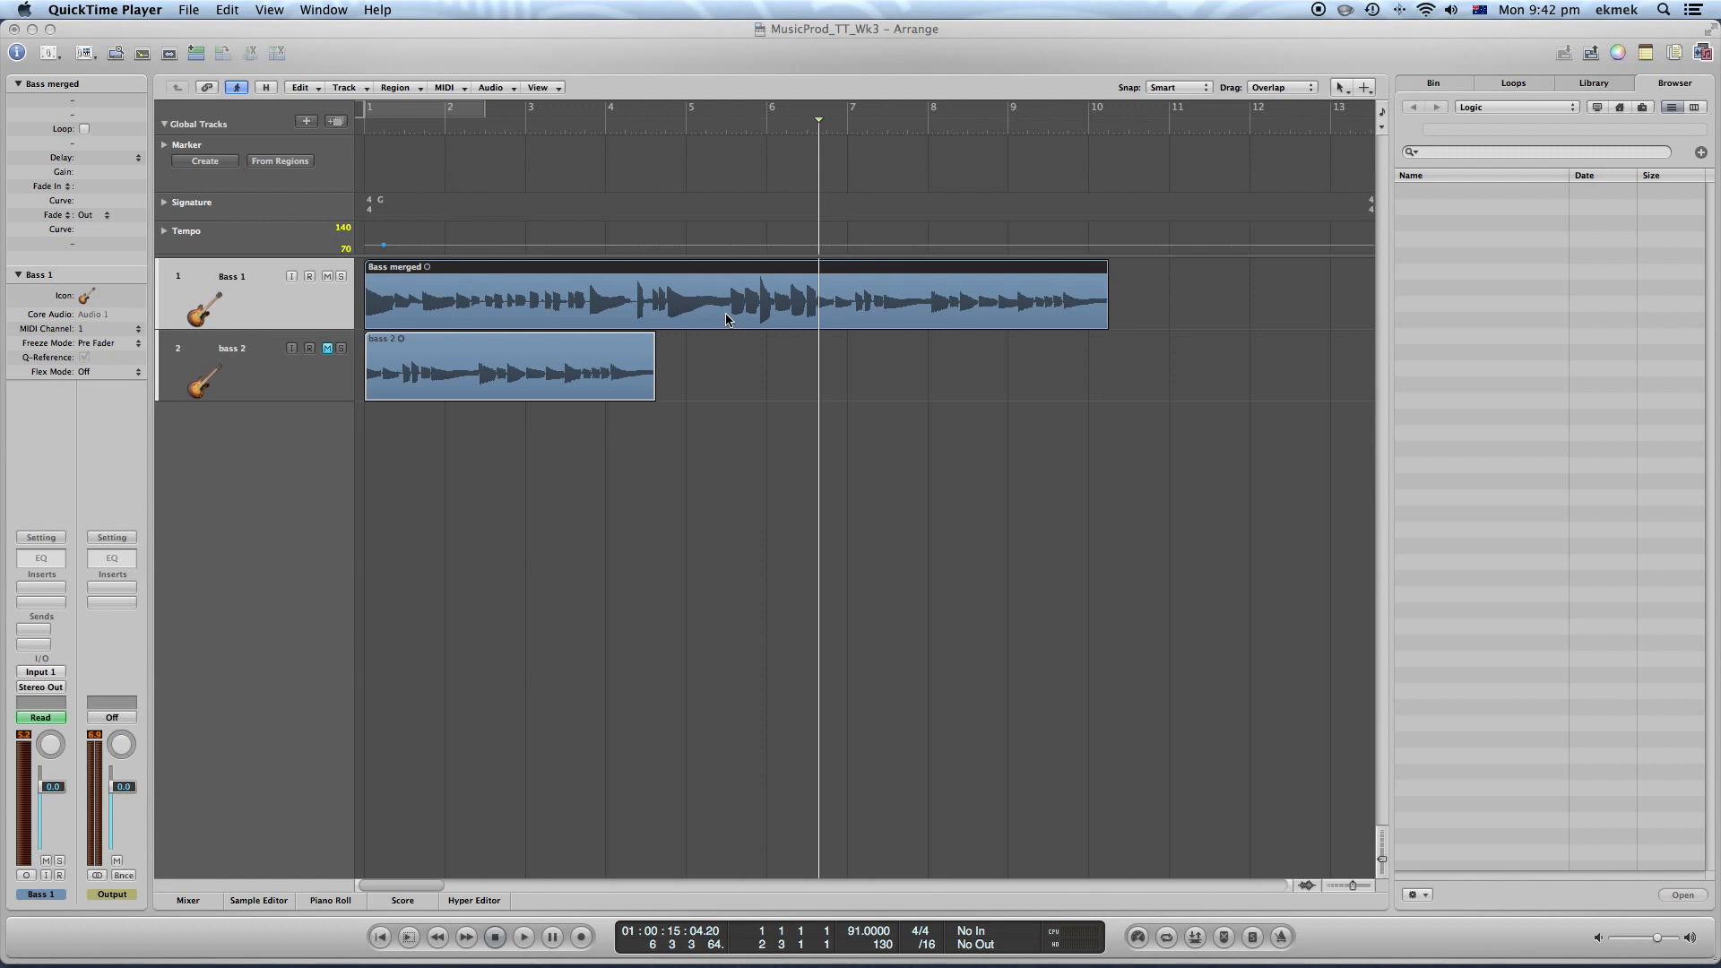
Split the merged Bass region at the playhead, around bar 6.3
click(1110, 311)
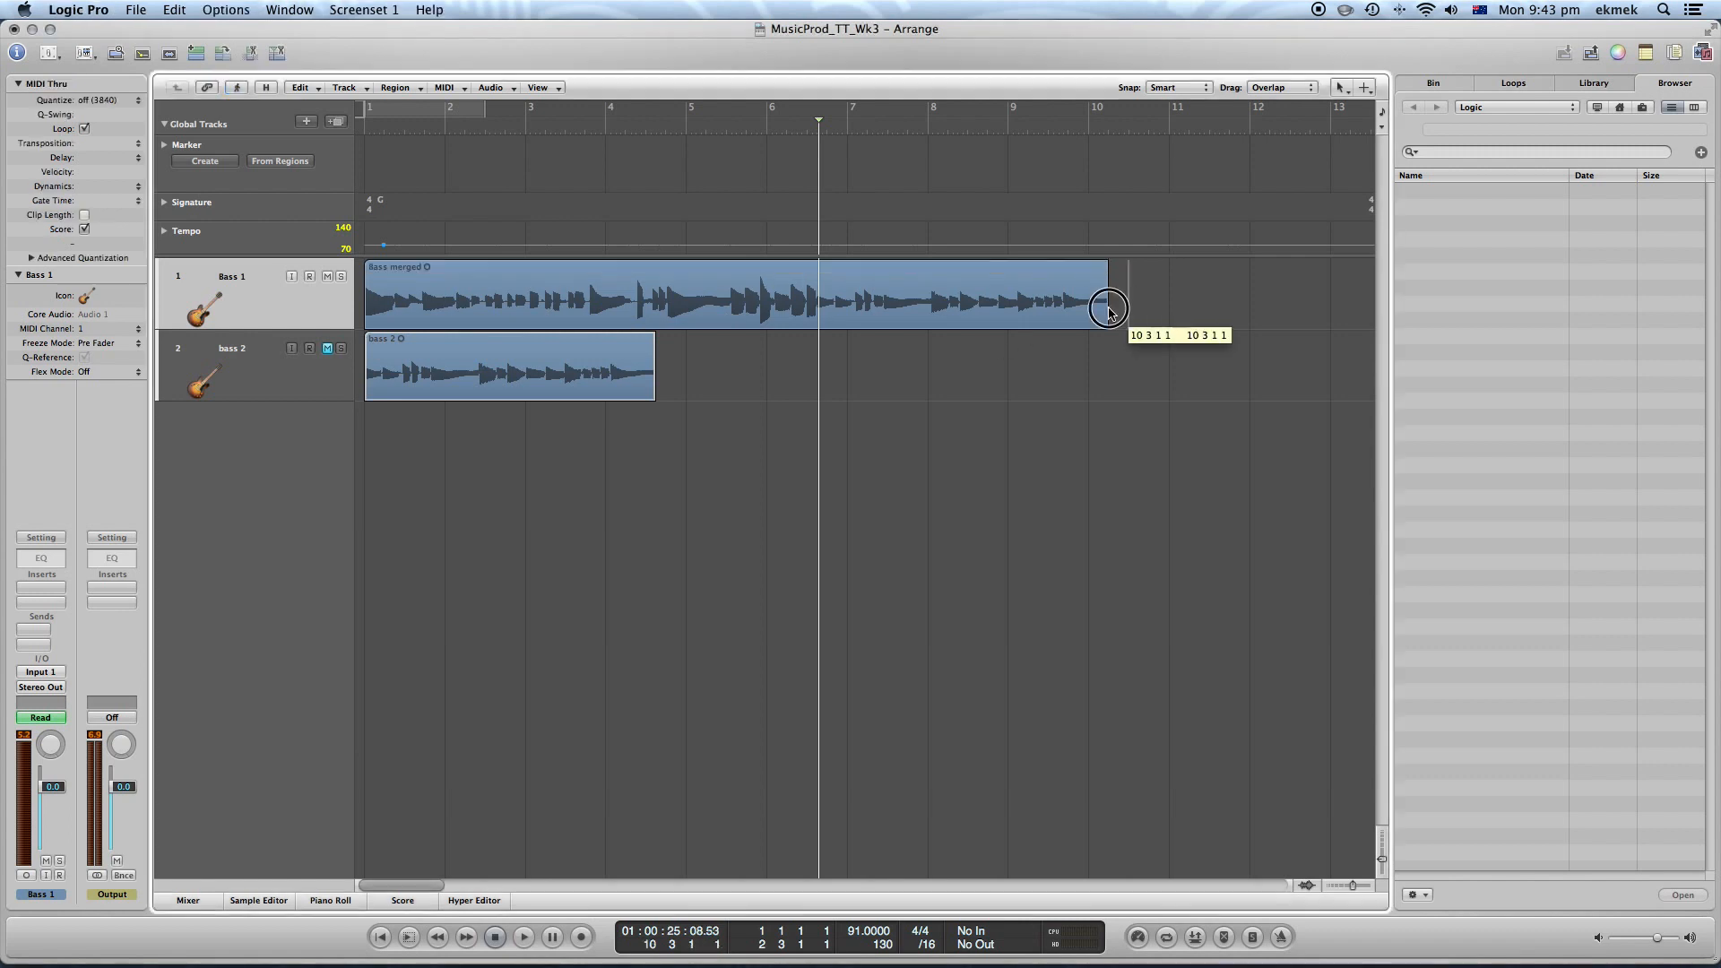
drag(1110, 311, 819, 299)
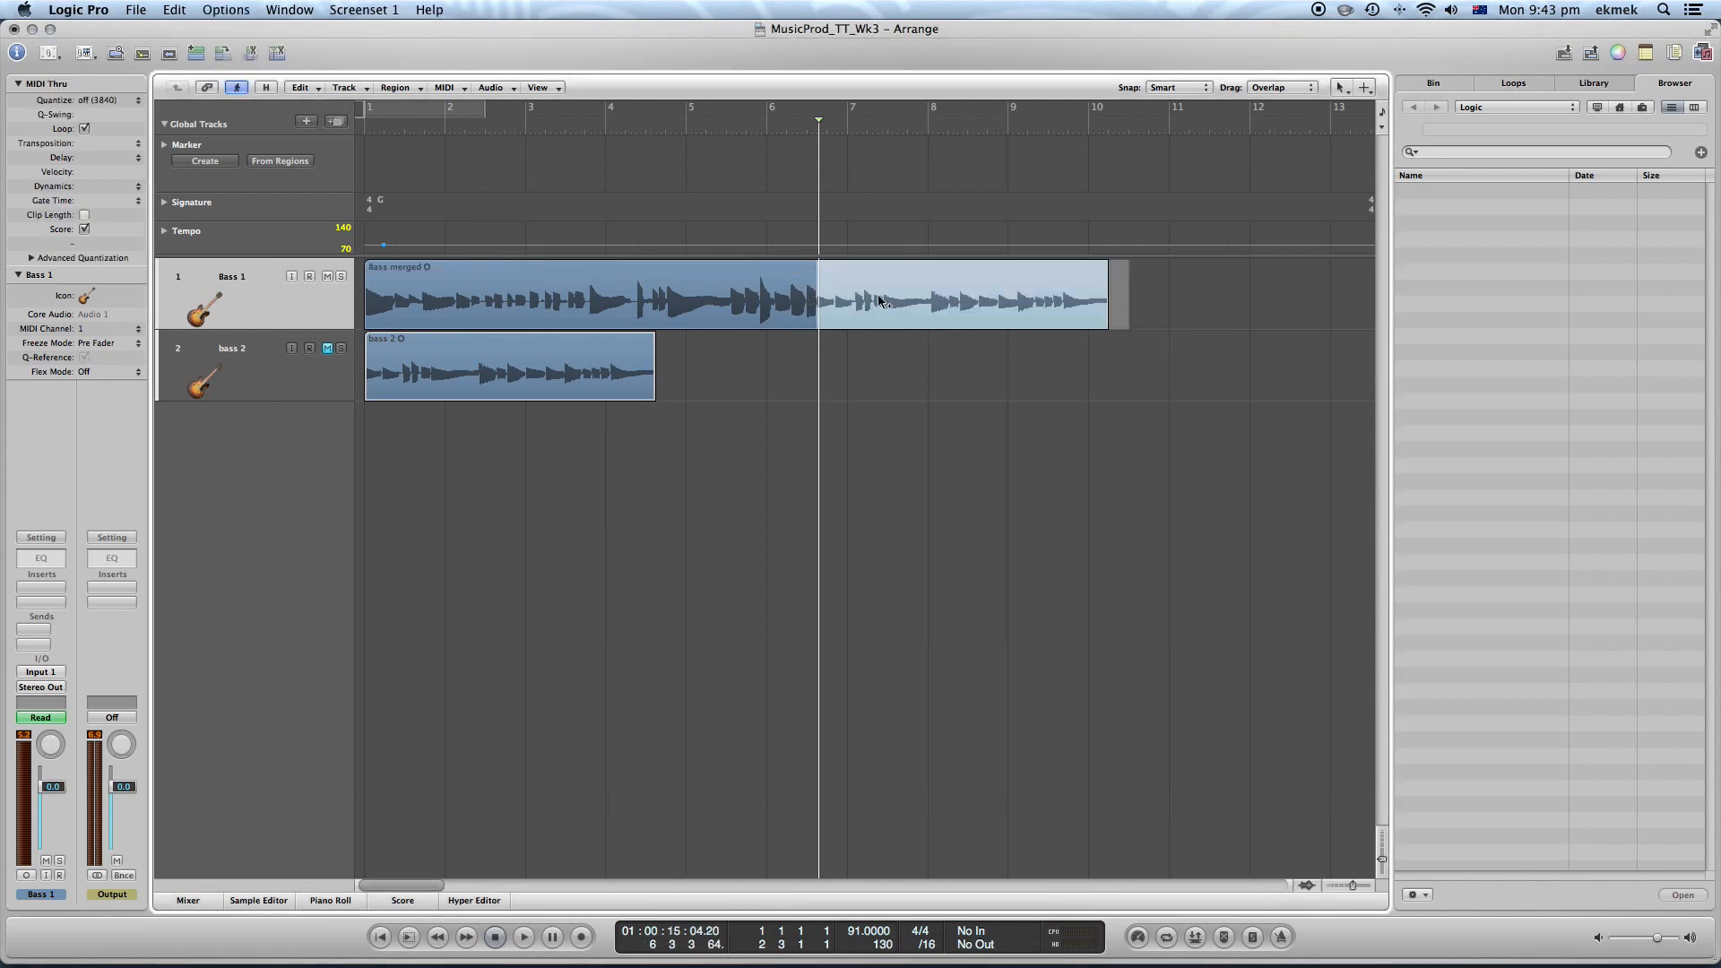
click(1157, 303)
click(1037, 301)
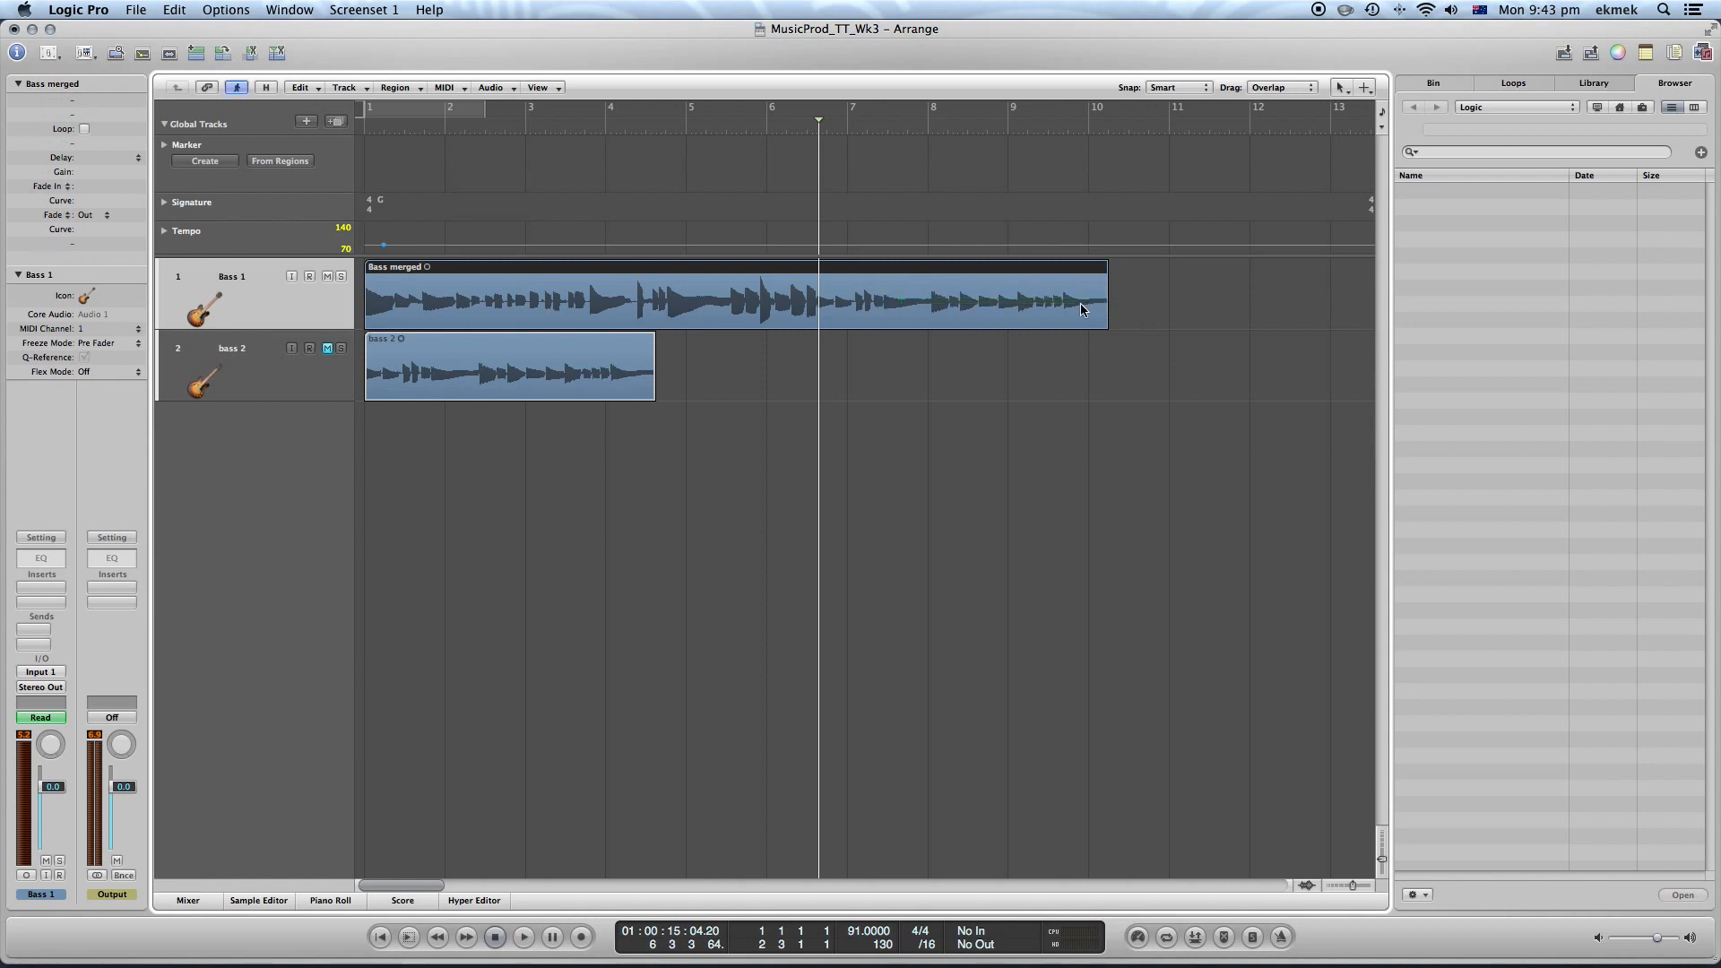
drag(1081, 309, 816, 301)
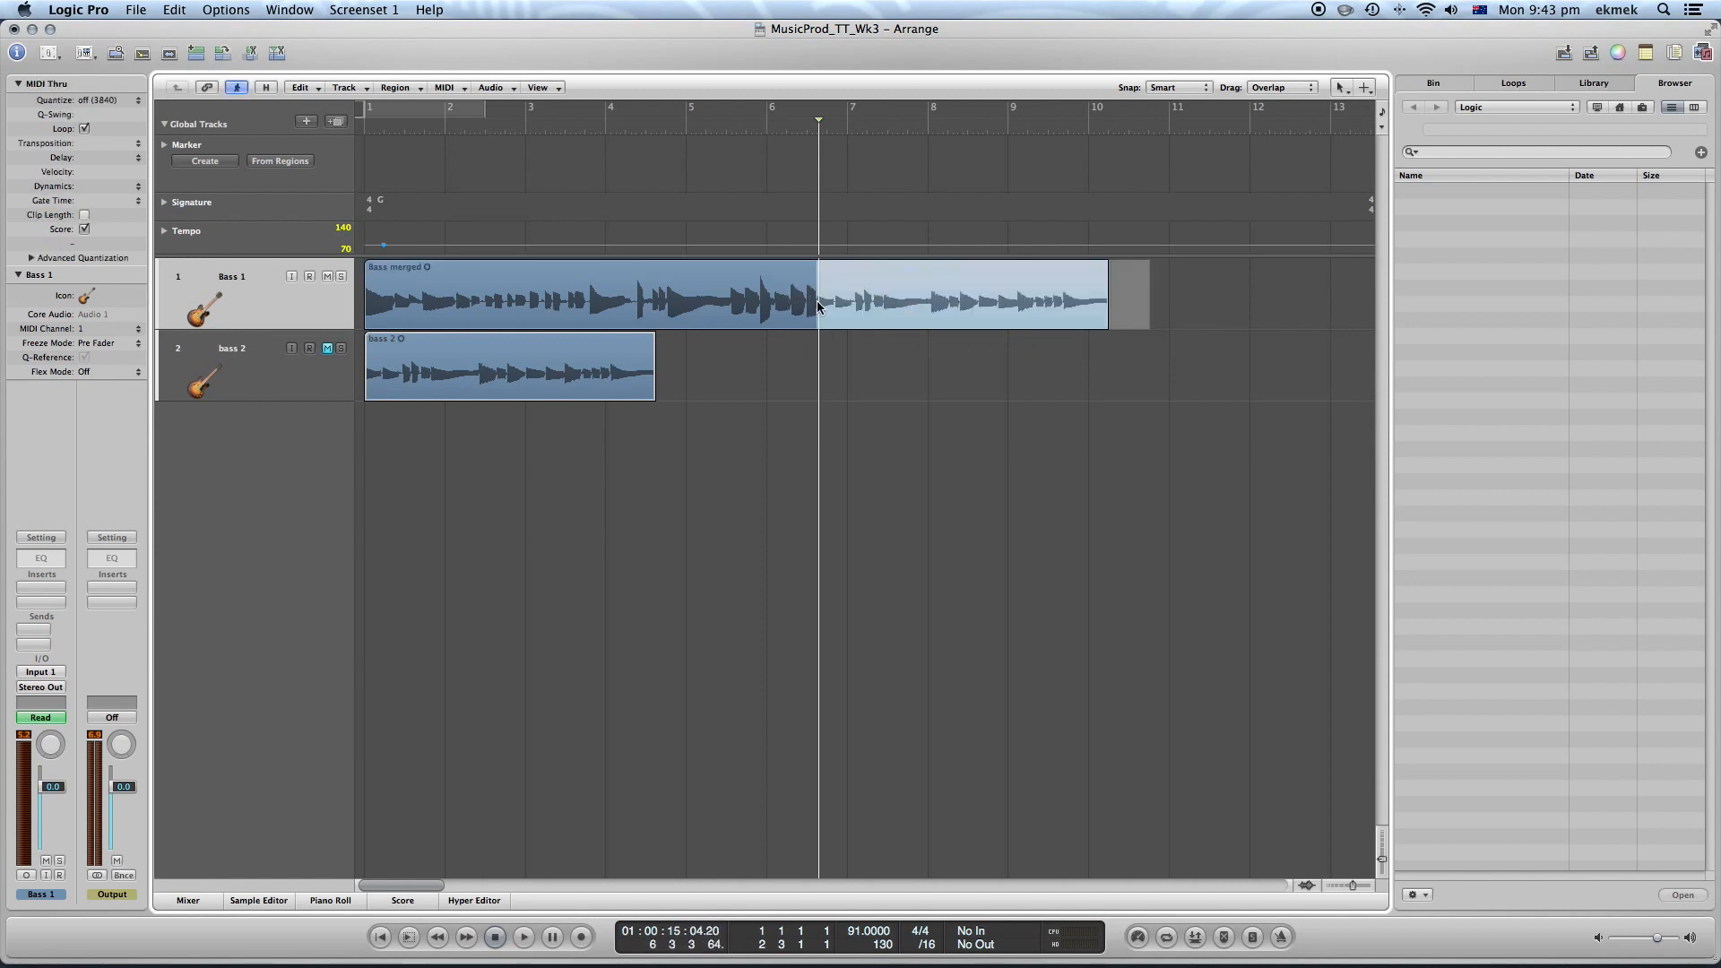
click(821, 301)
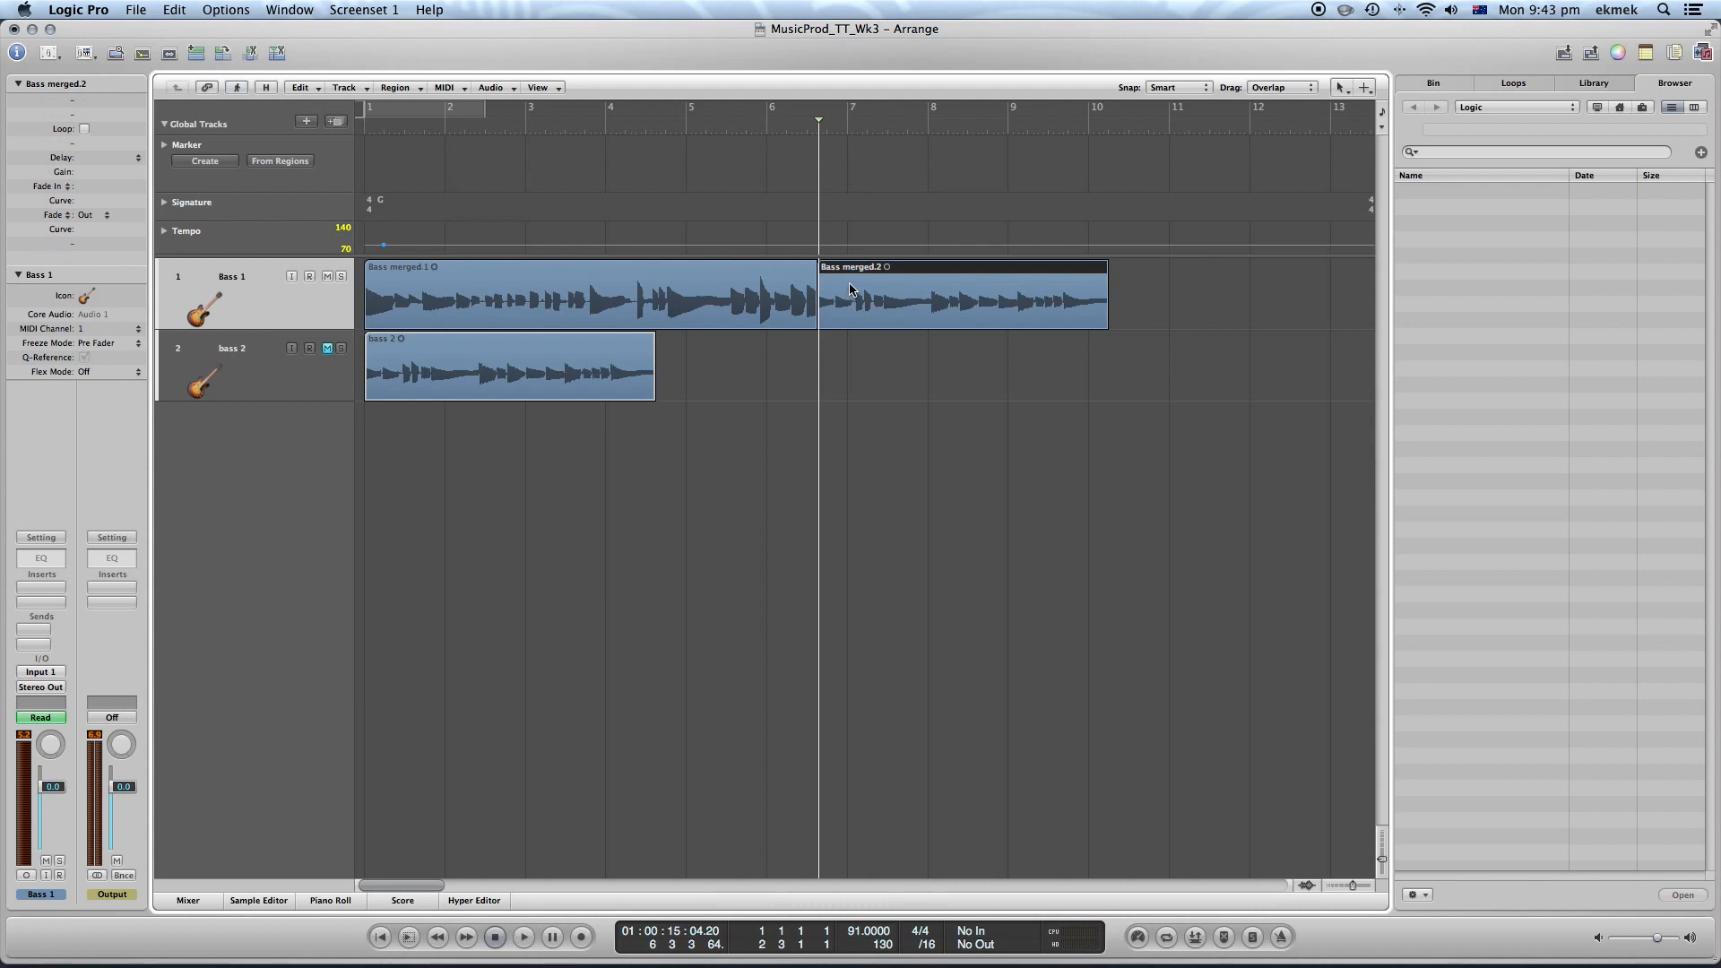
Rename the first region "Key of G" and the second region "Key E"
click(654, 271)
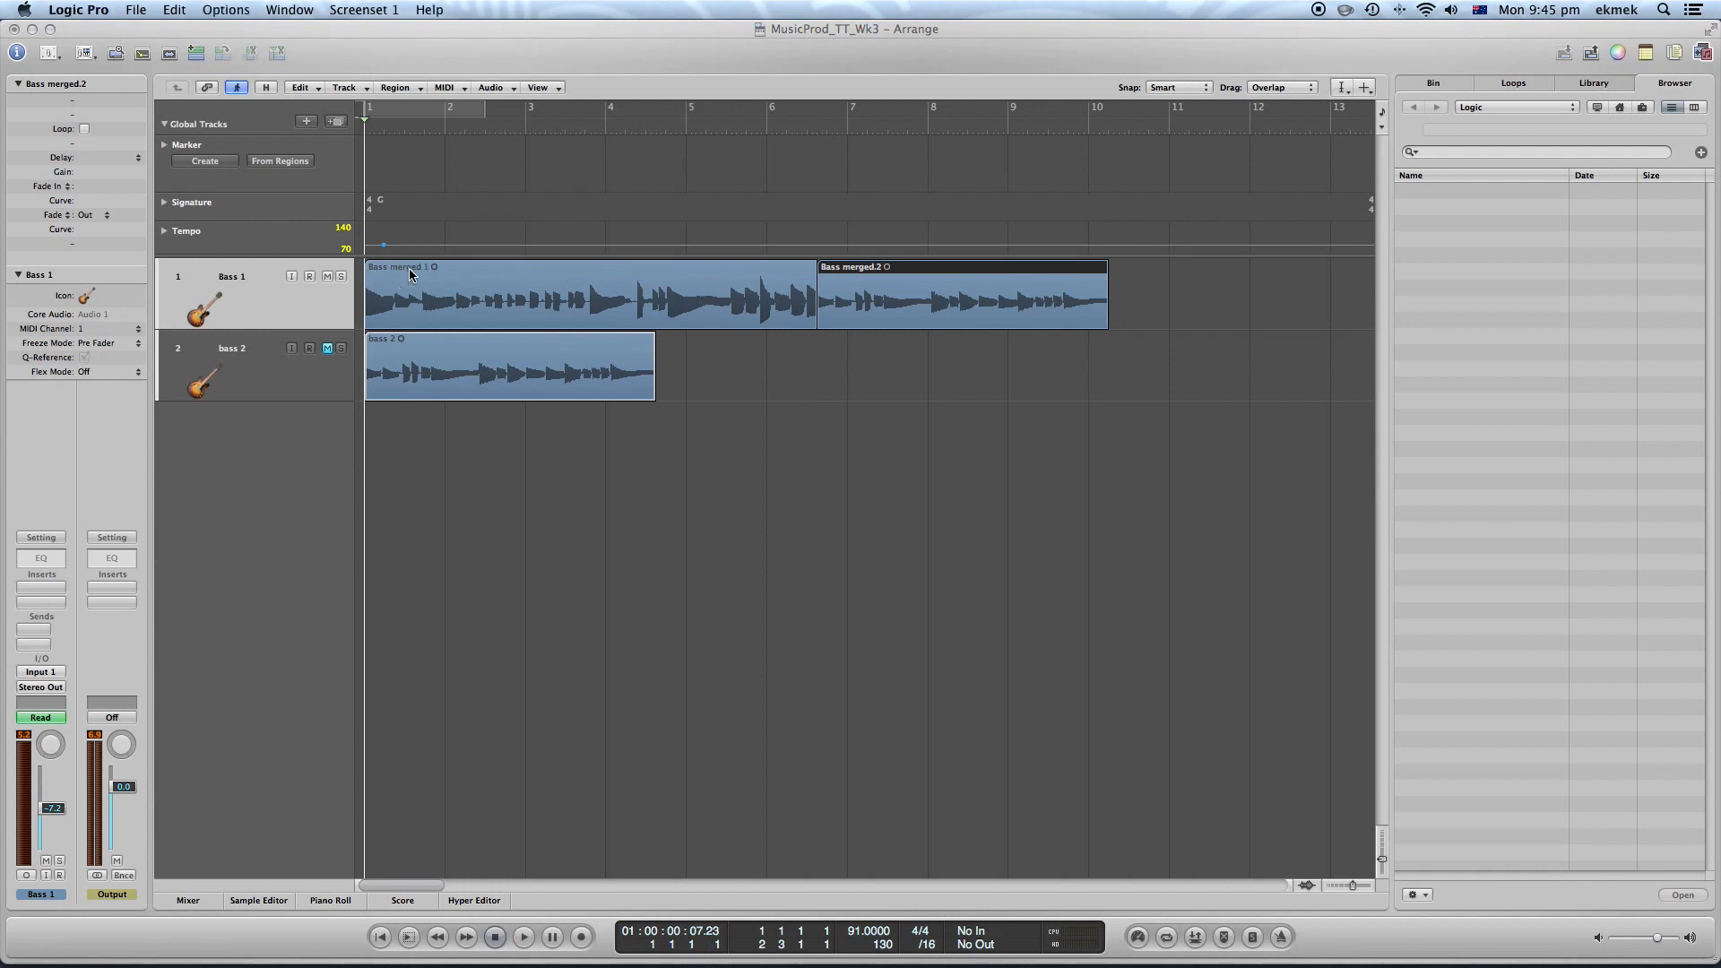
click(408, 267)
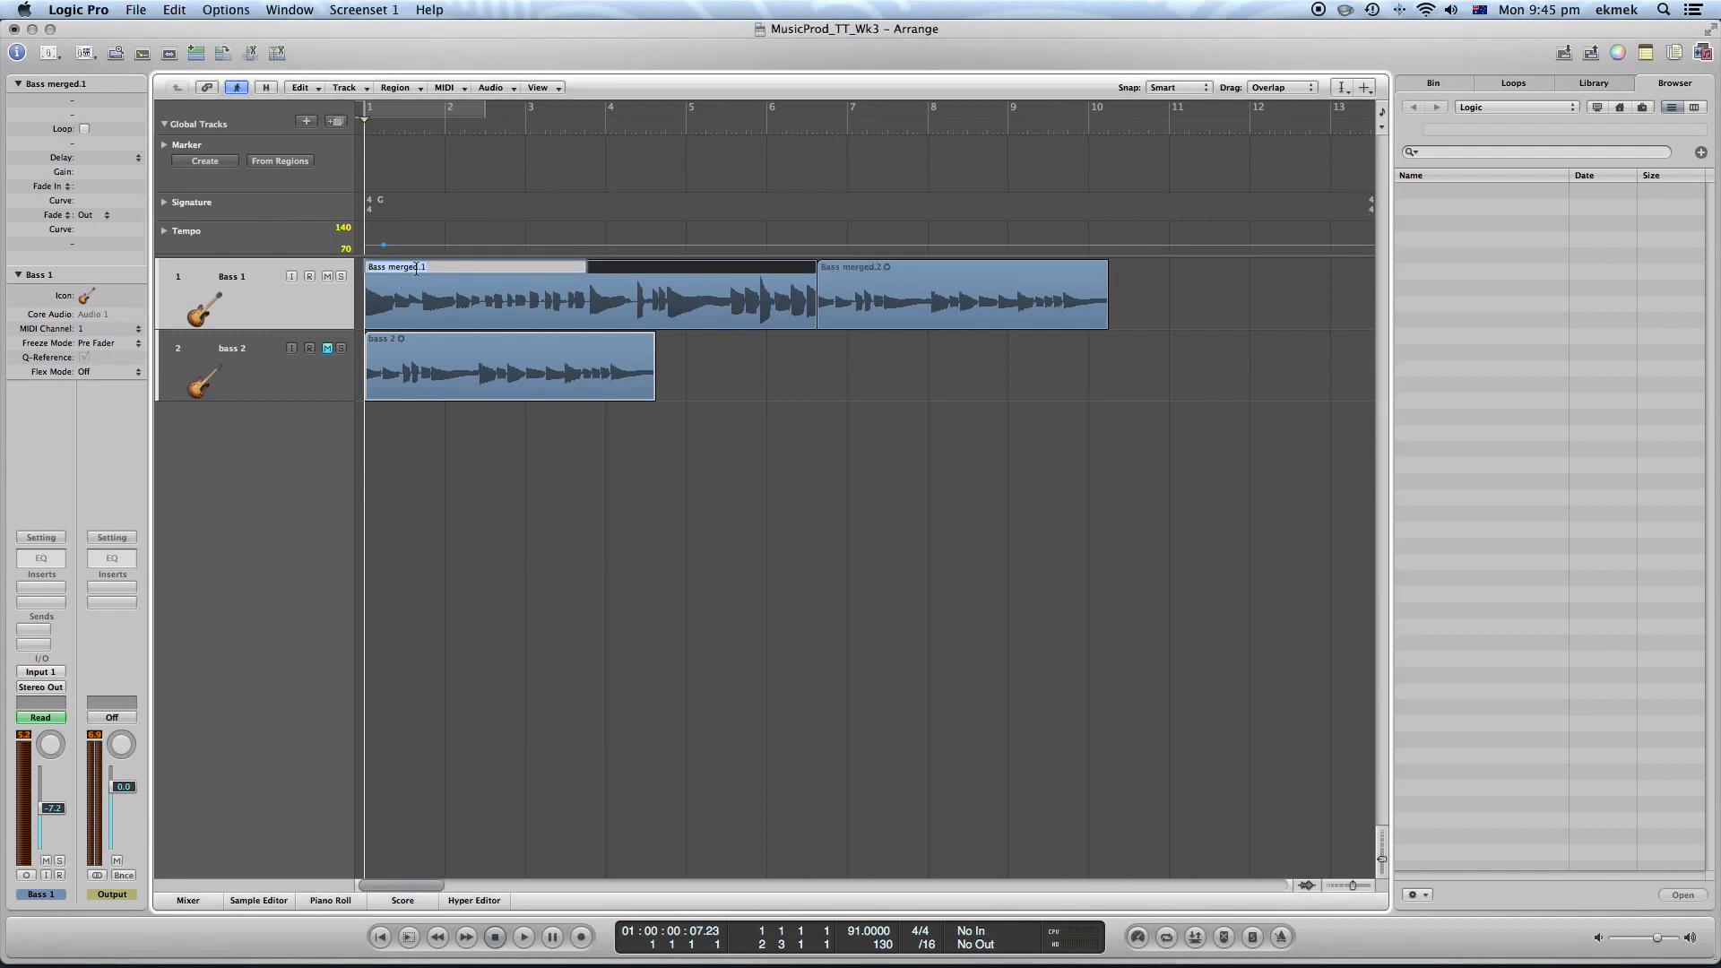
text(Key of G)
click(929, 268)
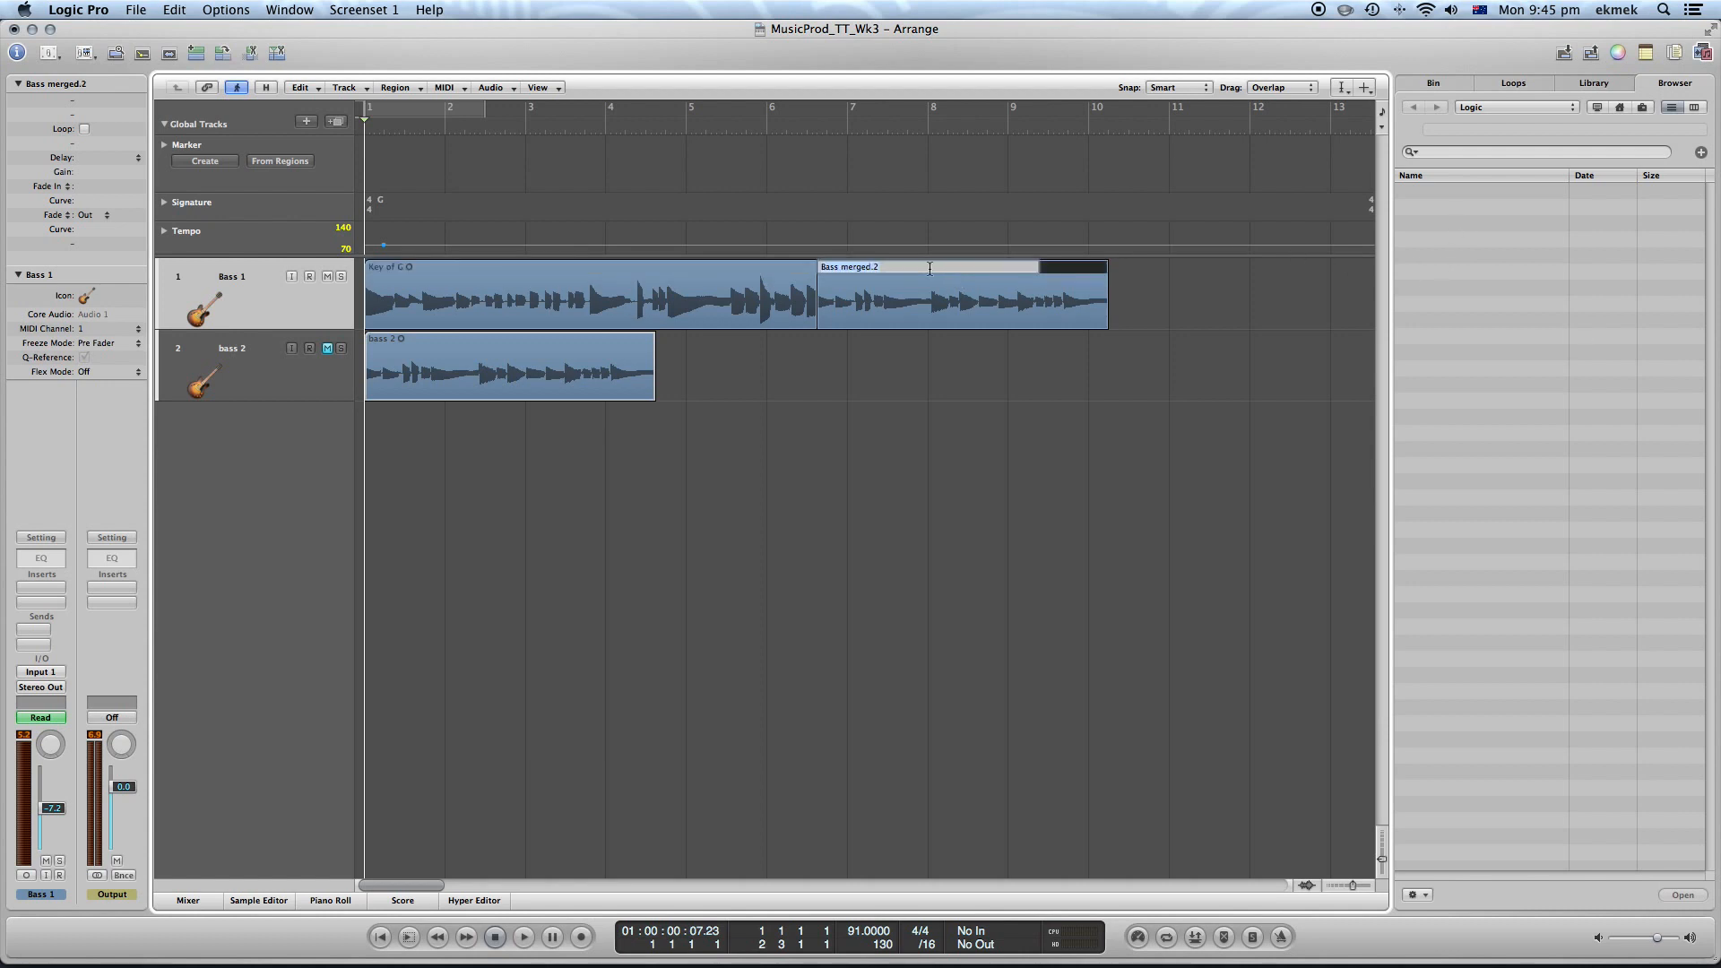
text(Key E)
click(843, 414)
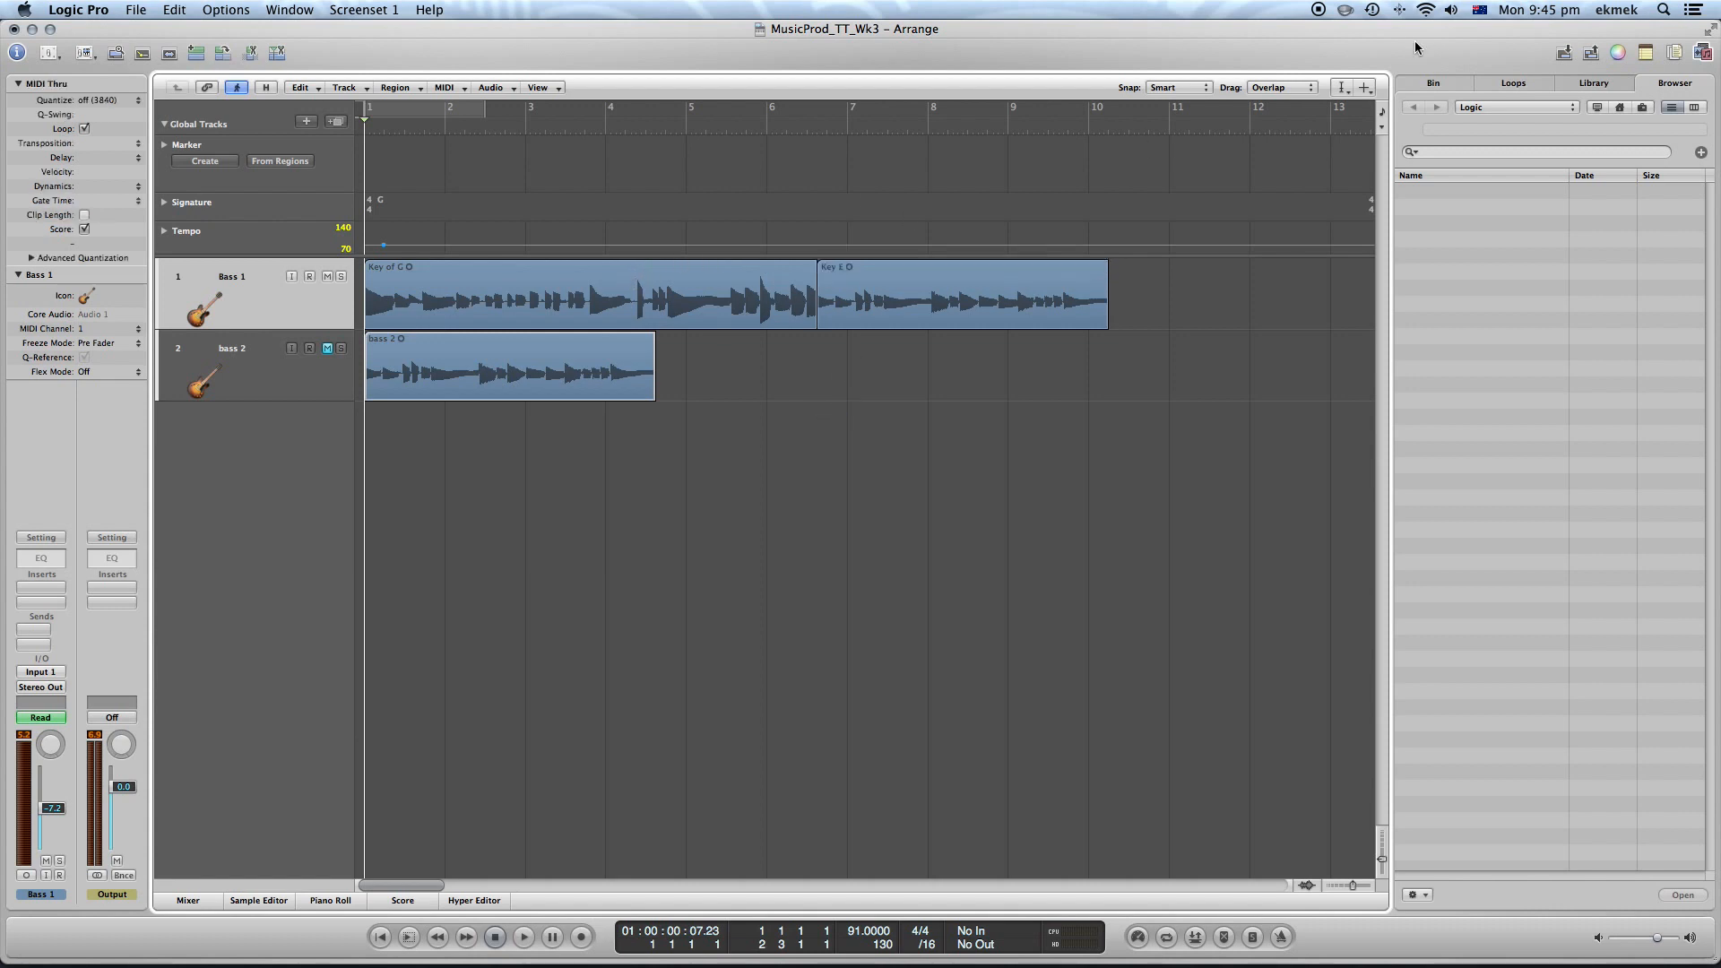
Switch back to the Pointer Tool and color the Key of G region green and the Key E region yellow
click(1342, 87)
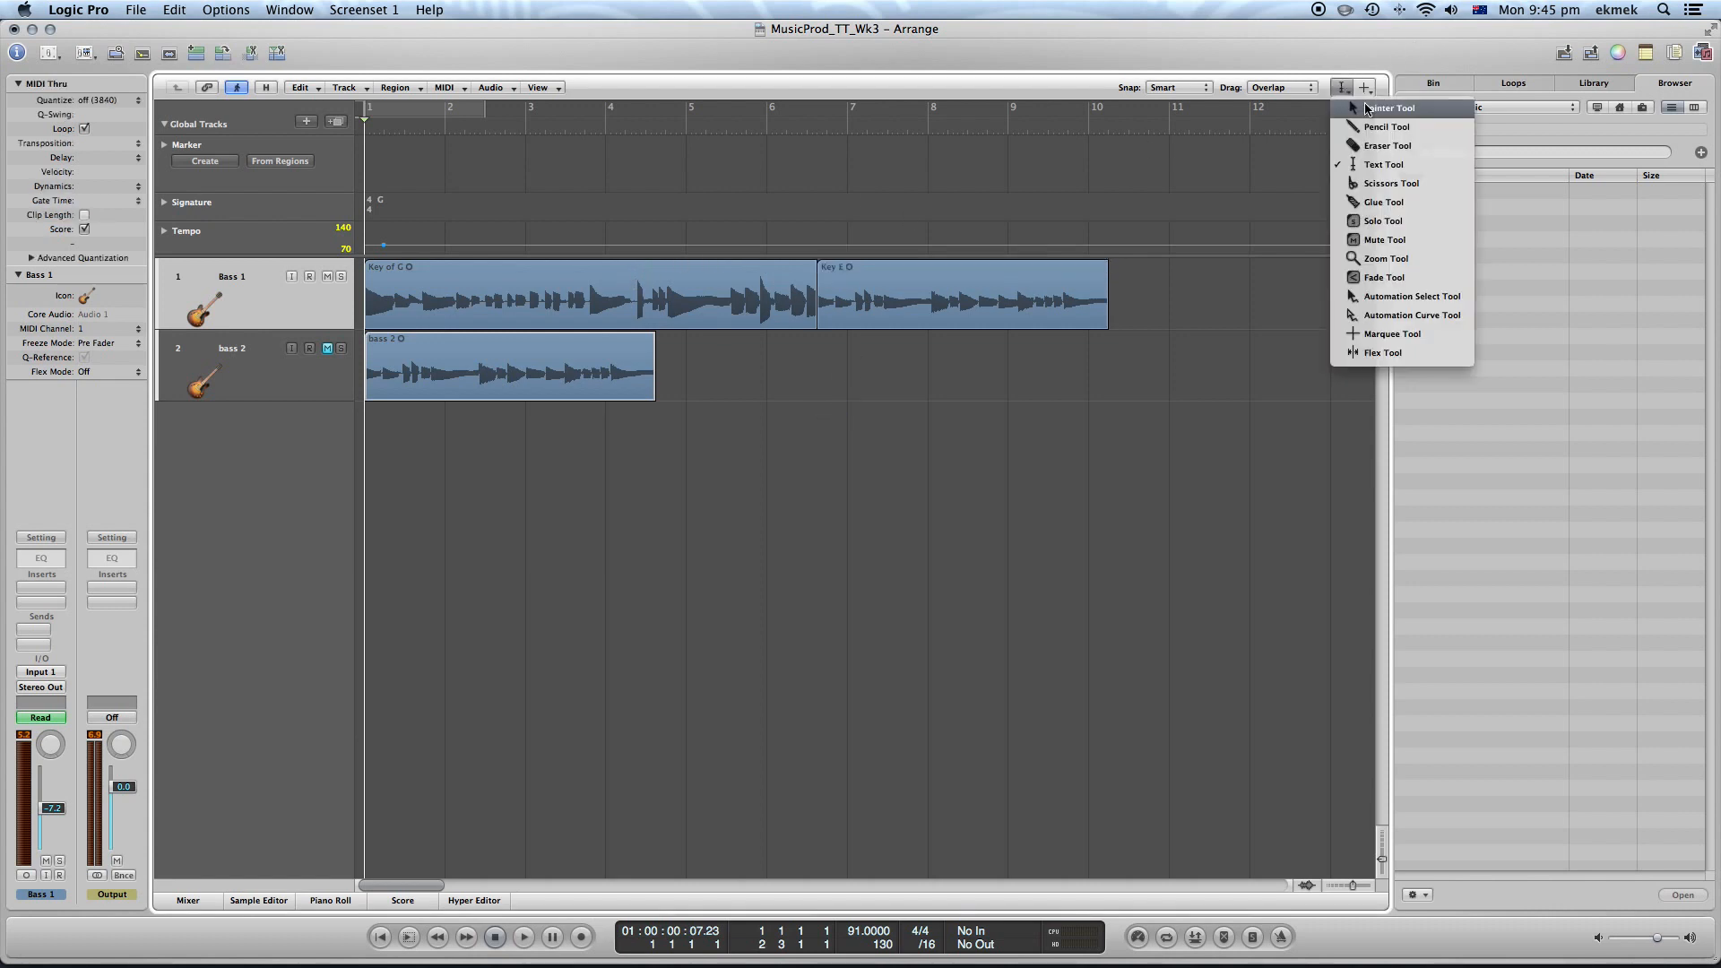
click(1399, 115)
click(694, 266)
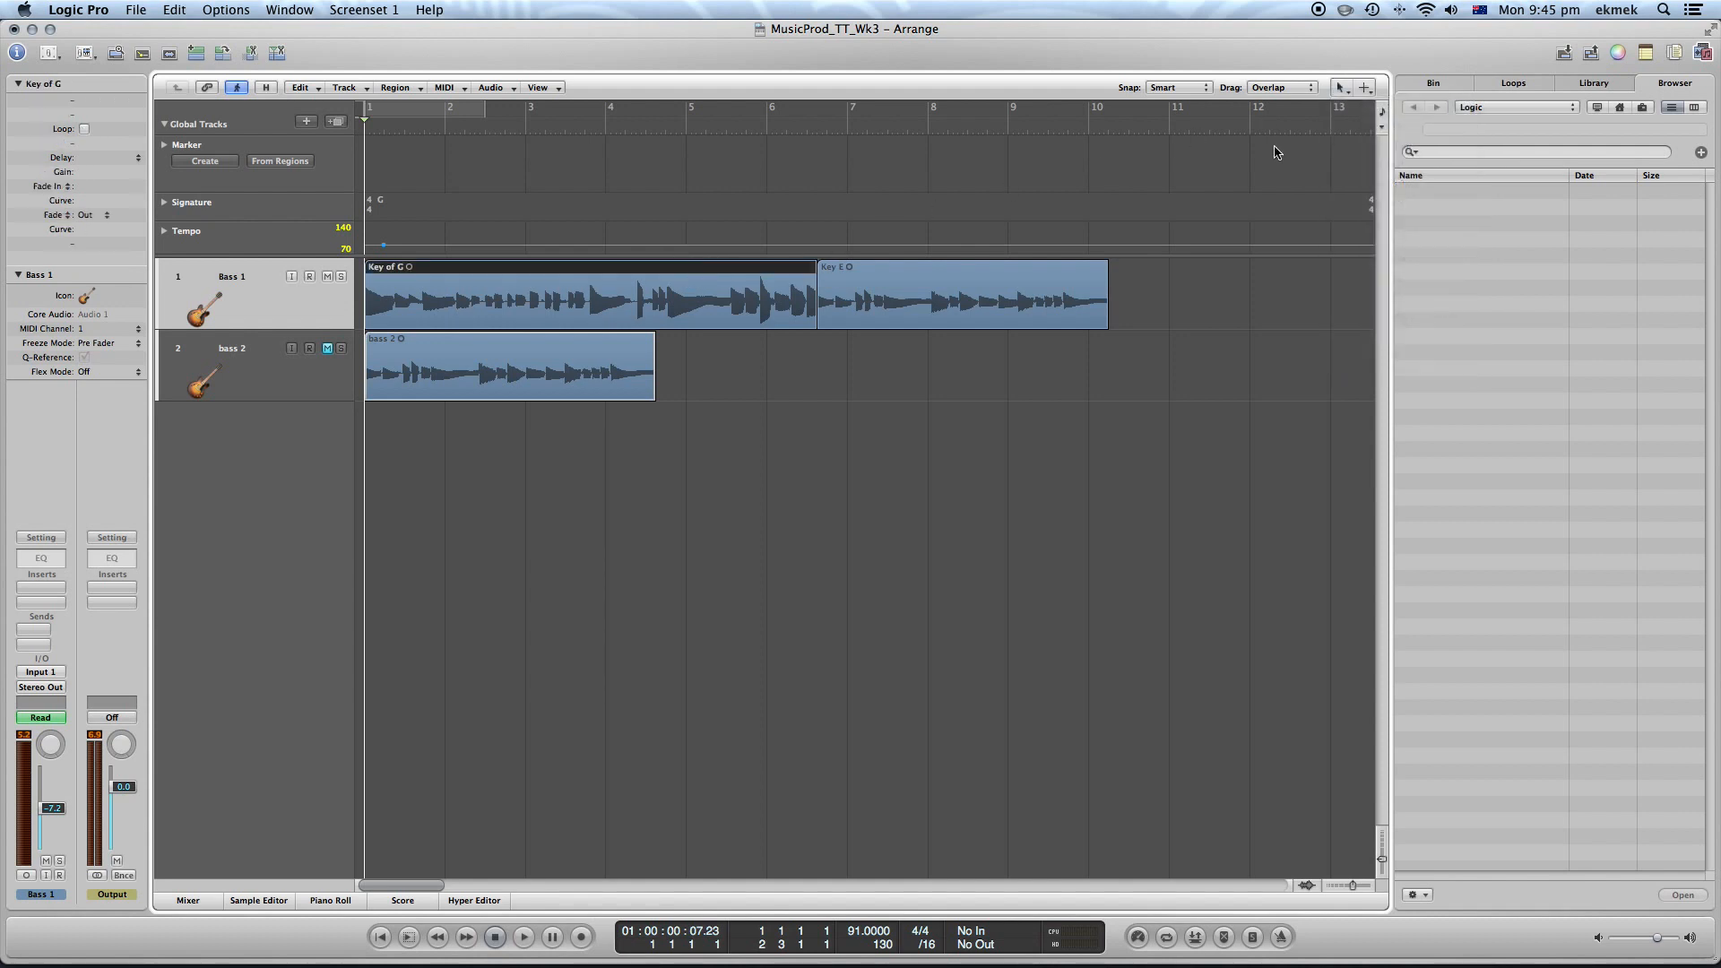
click(1618, 52)
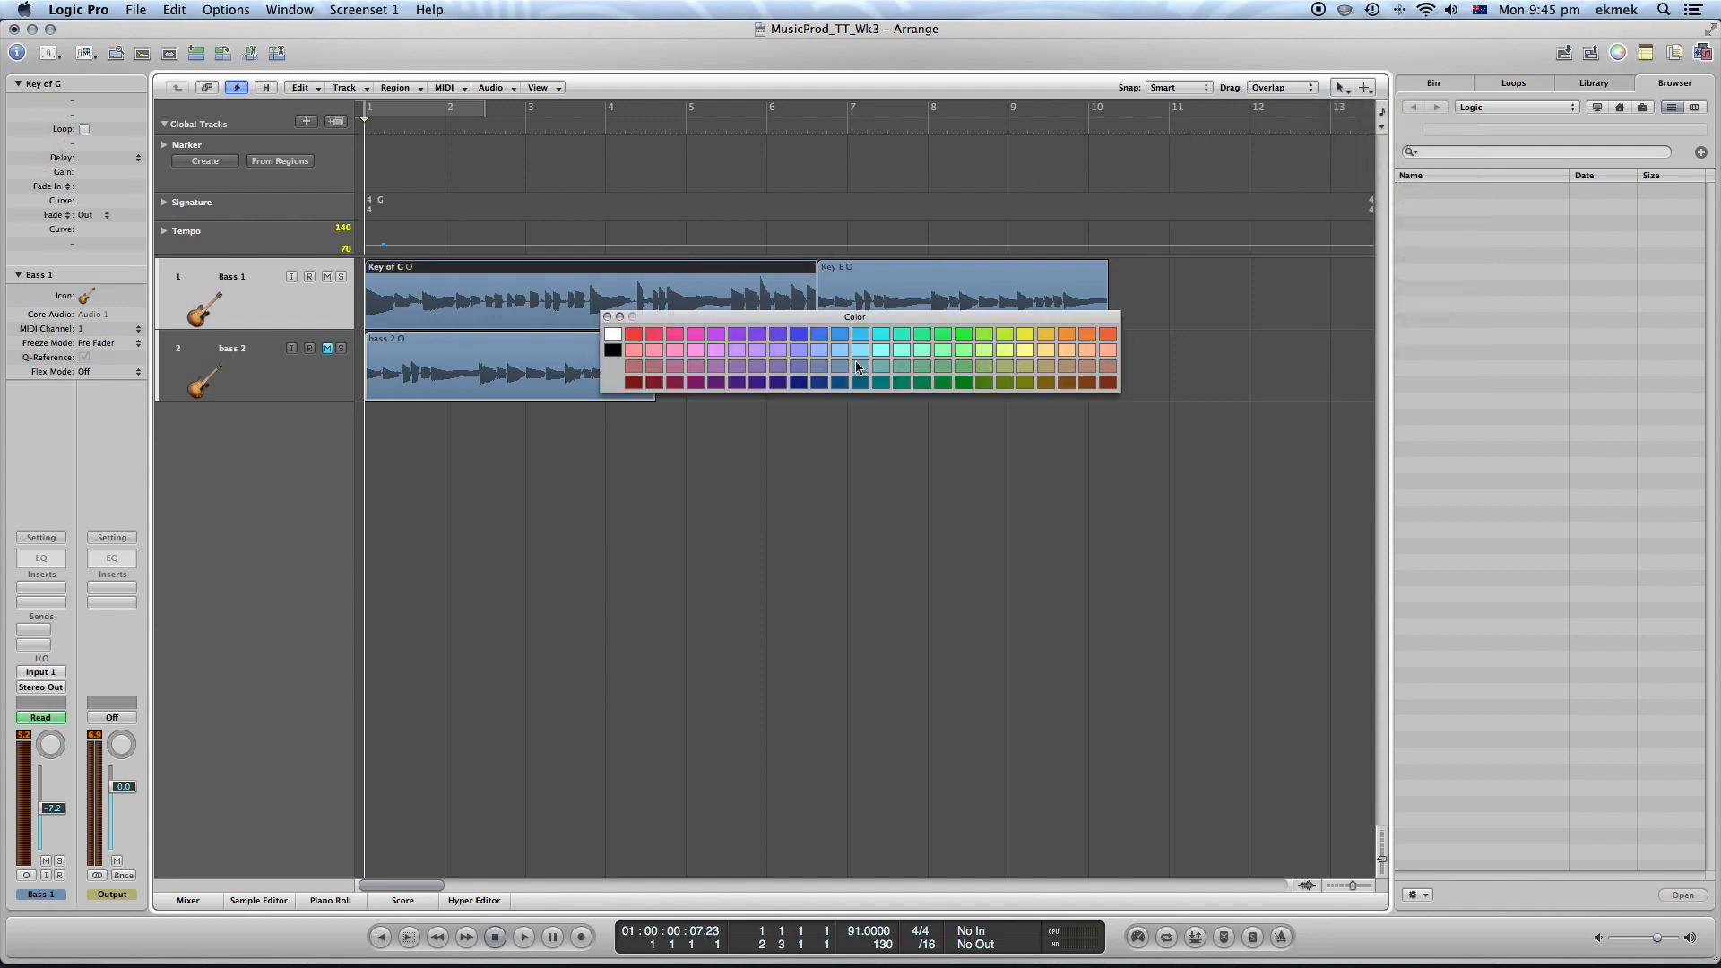
click(672, 335)
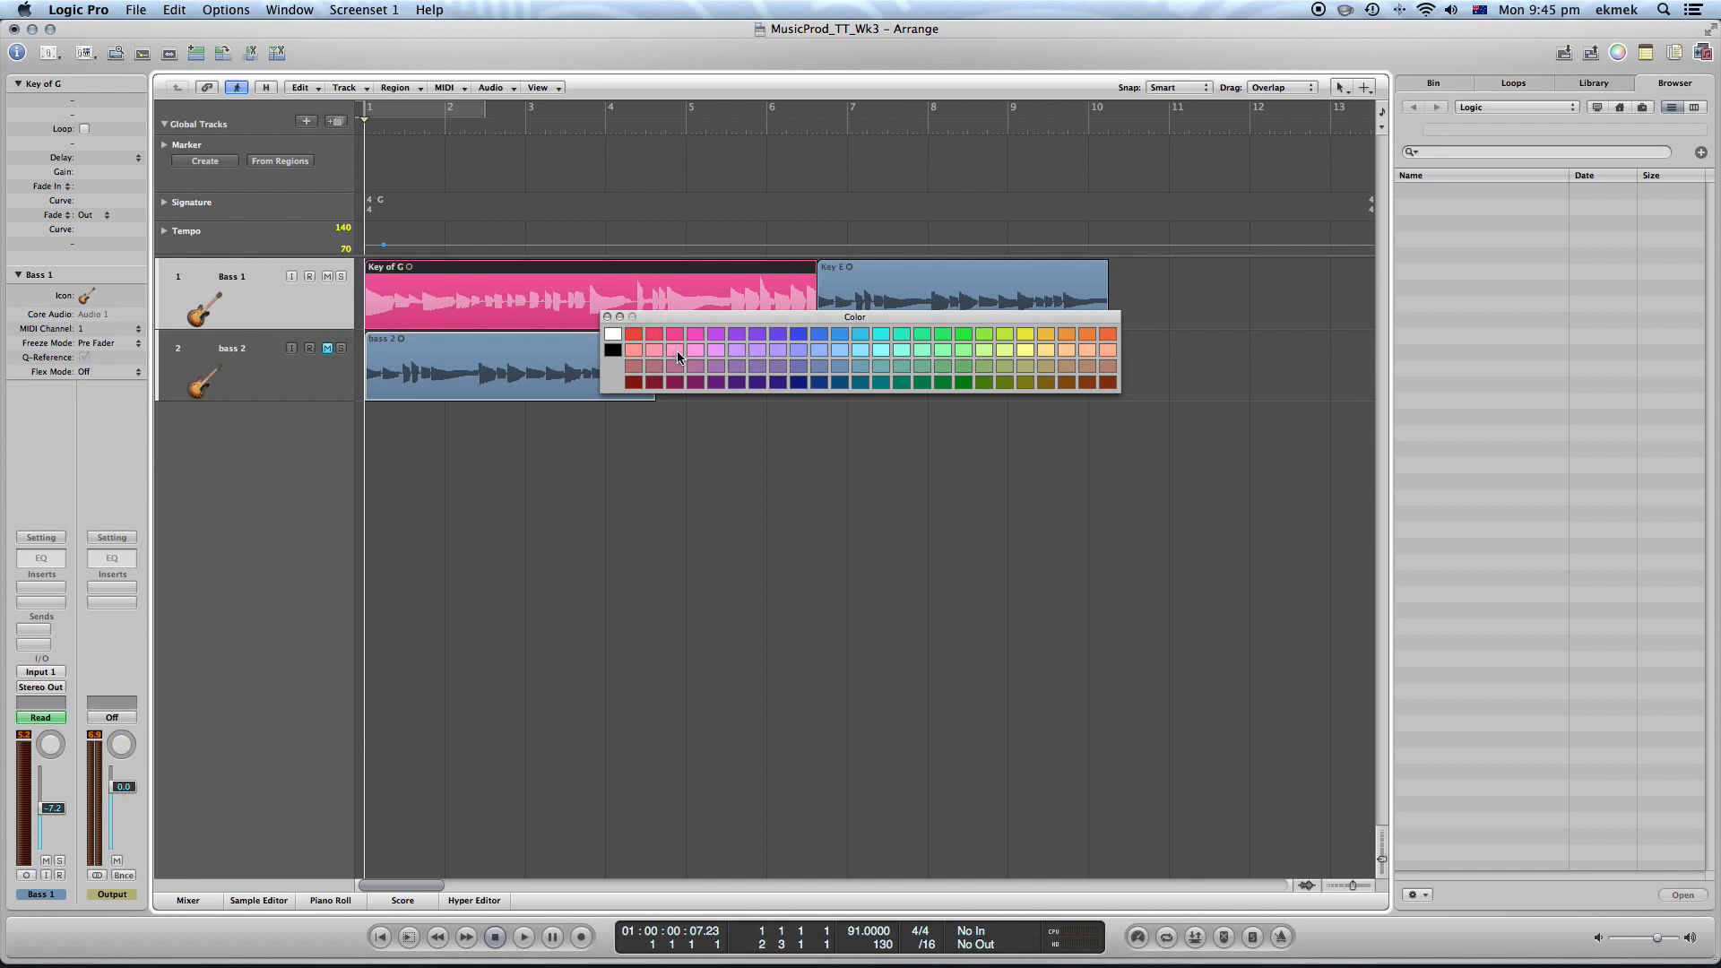
click(941, 366)
click(959, 269)
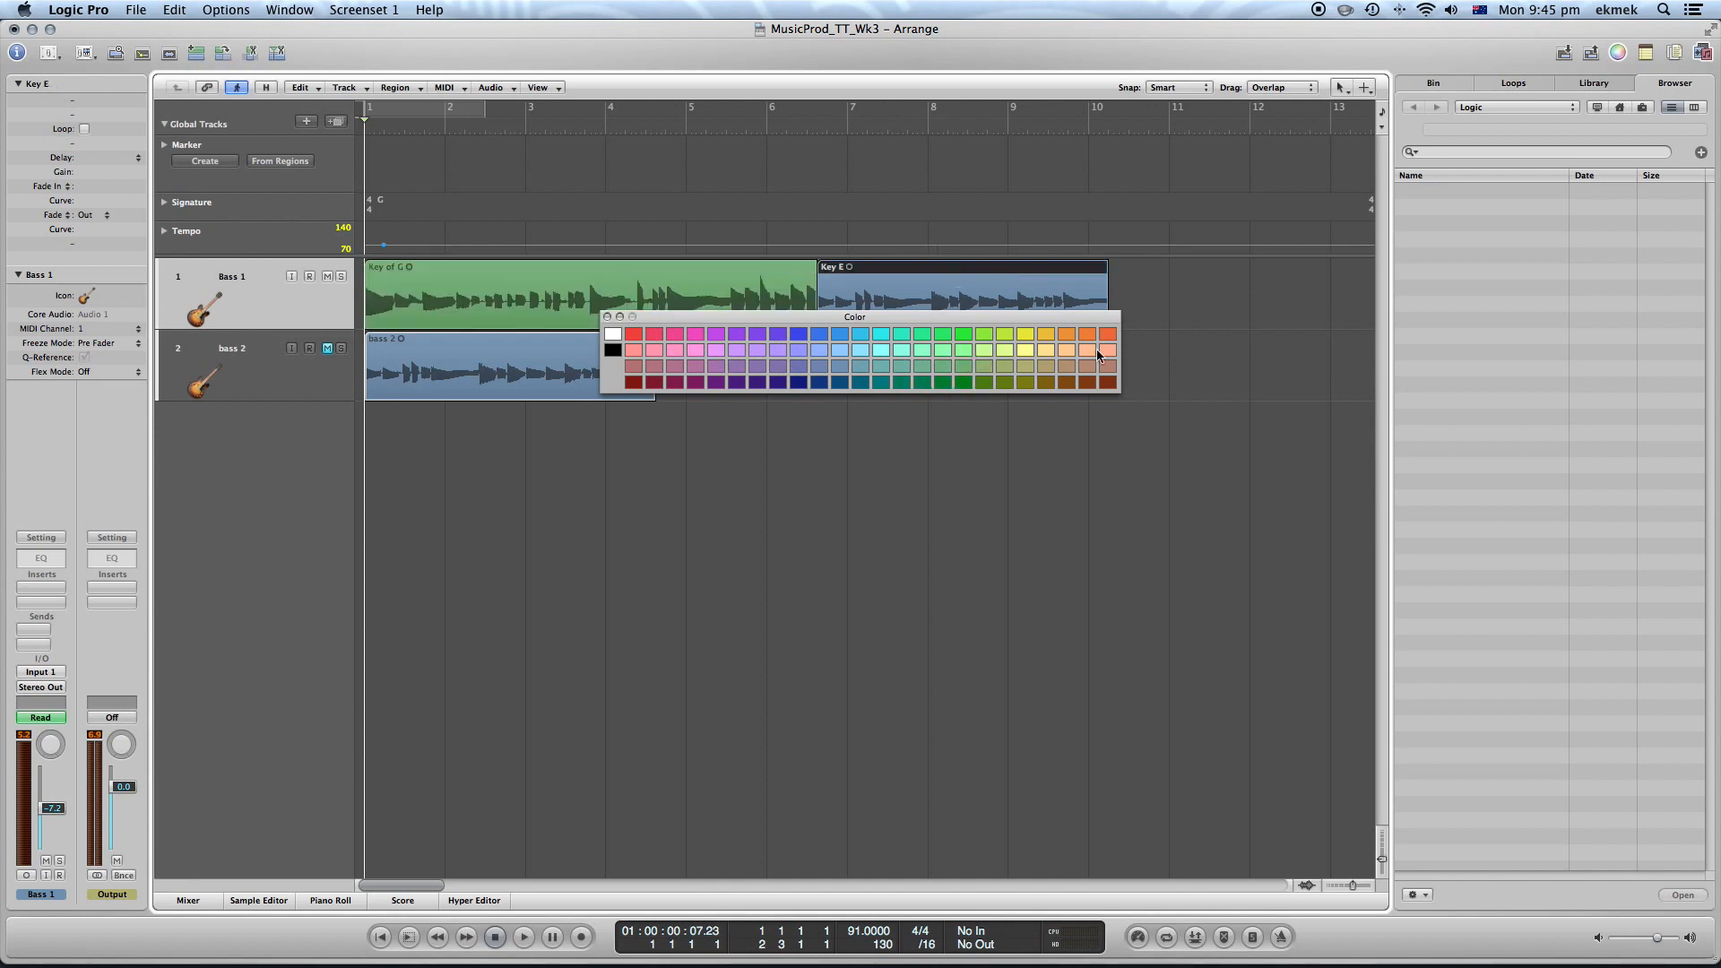
click(1041, 334)
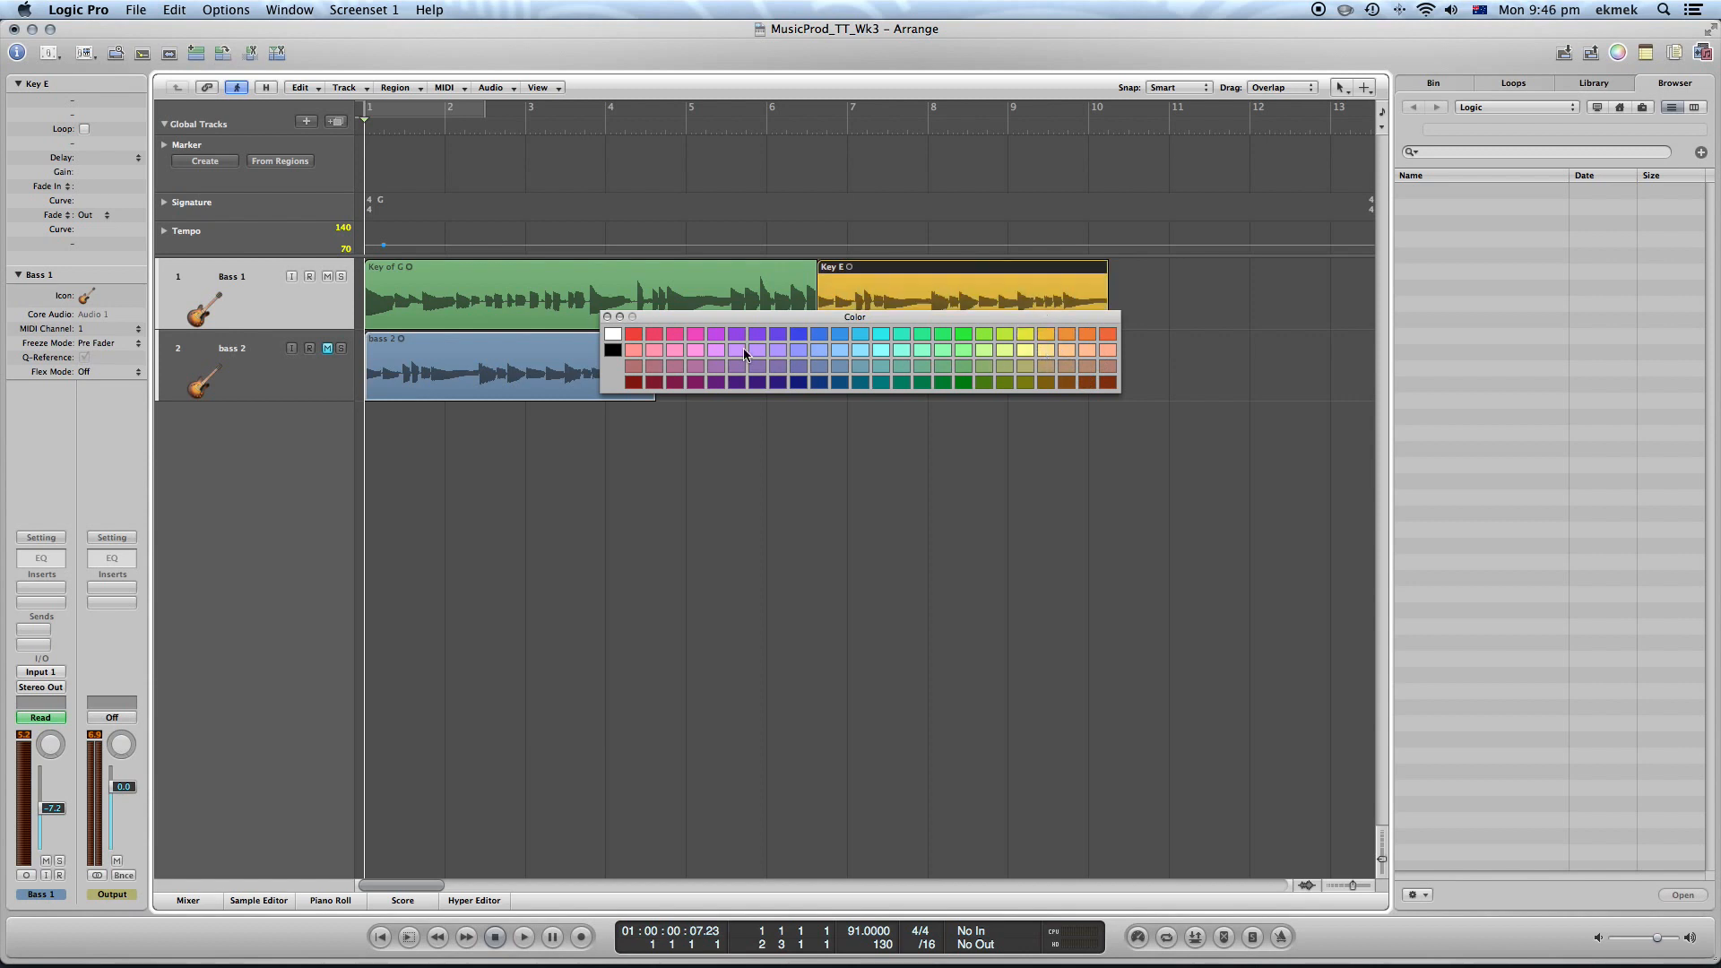
click(608, 318)
Delete the bass 2 region and its track, without deleting the automation data
click(644, 360)
click(301, 387)
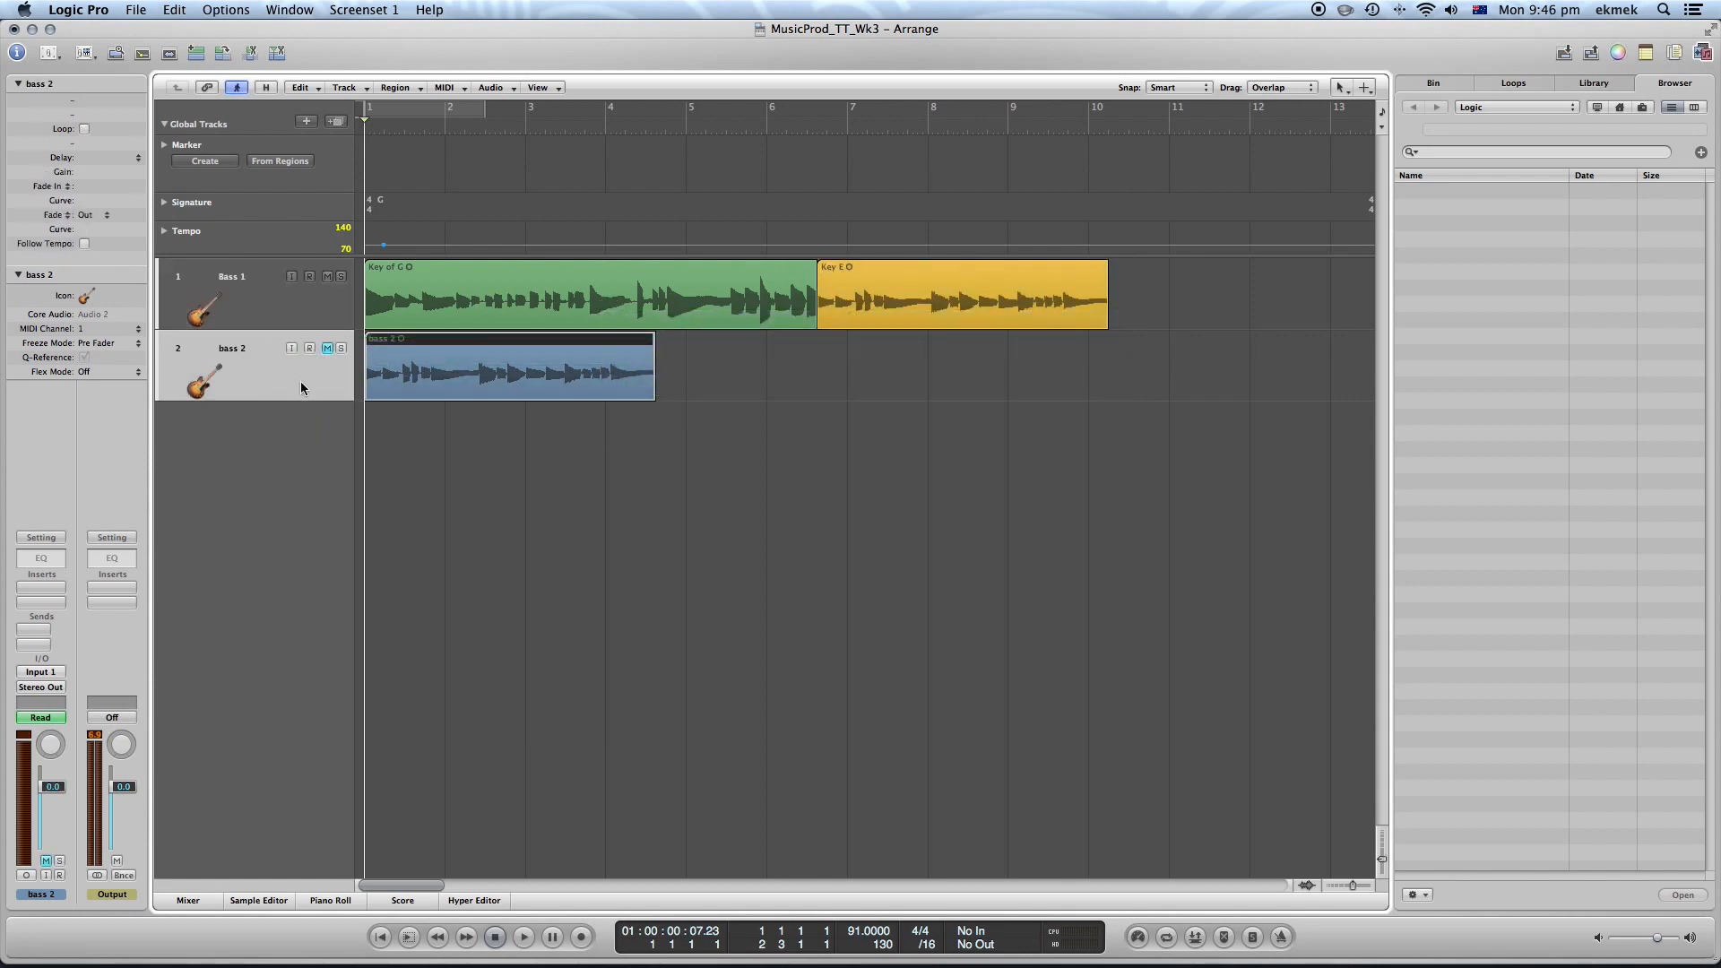
key(Delete)
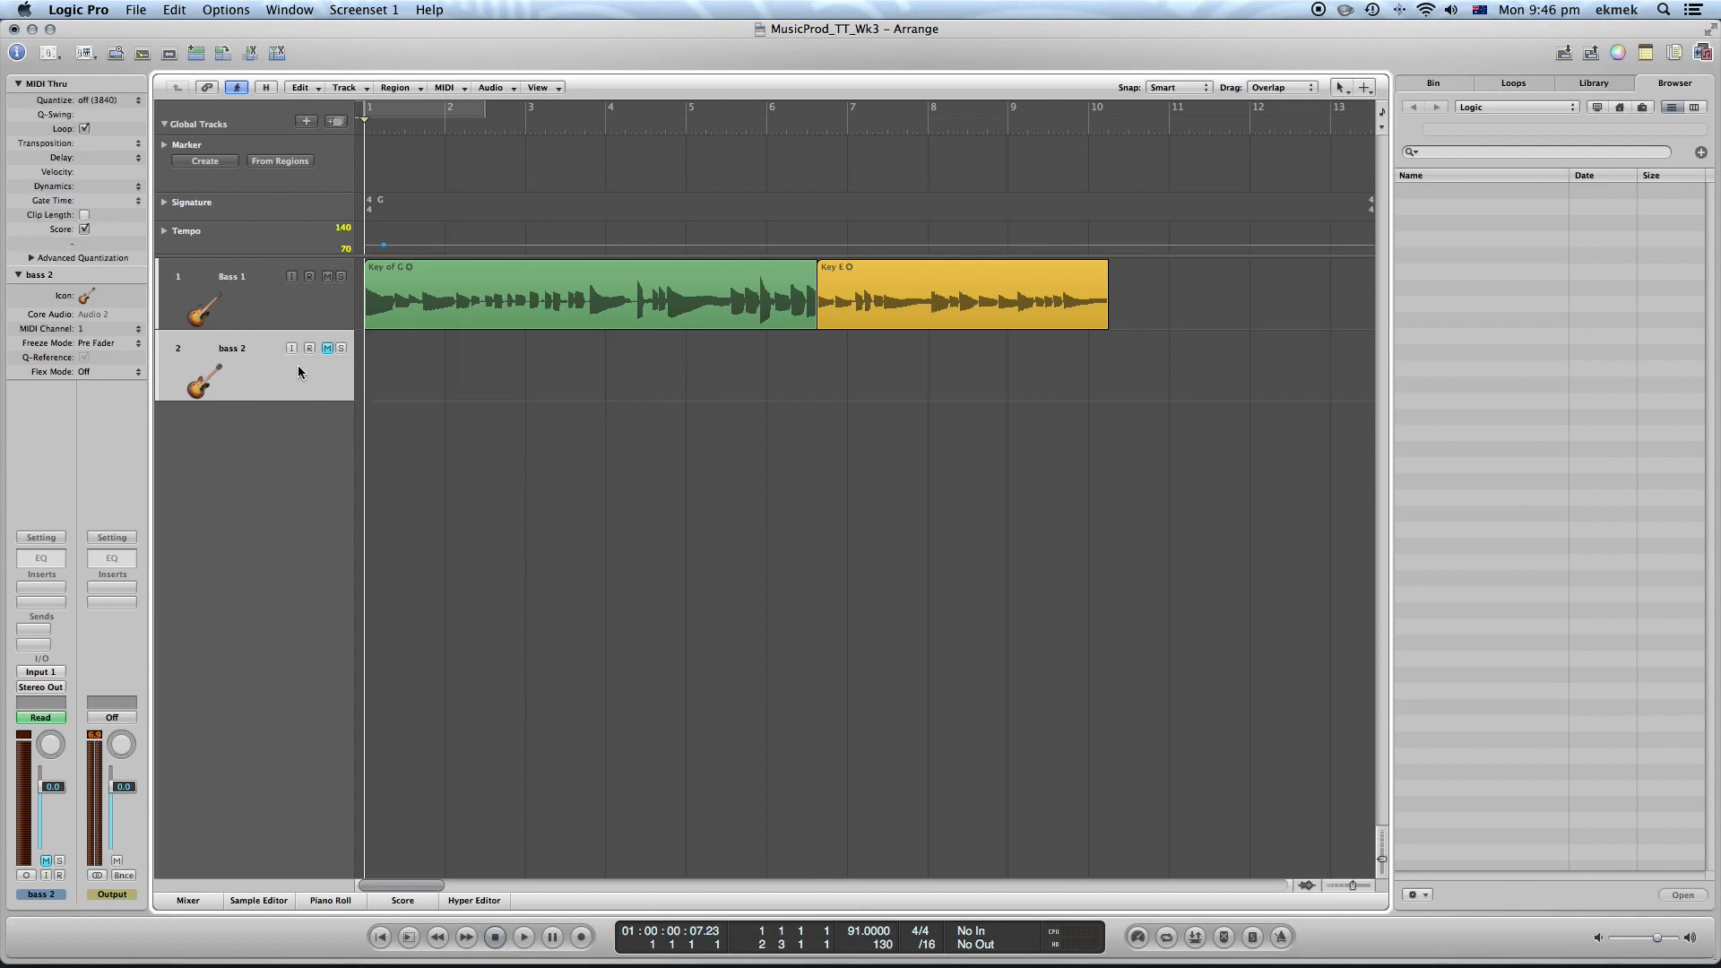
key(super+BackSpace)
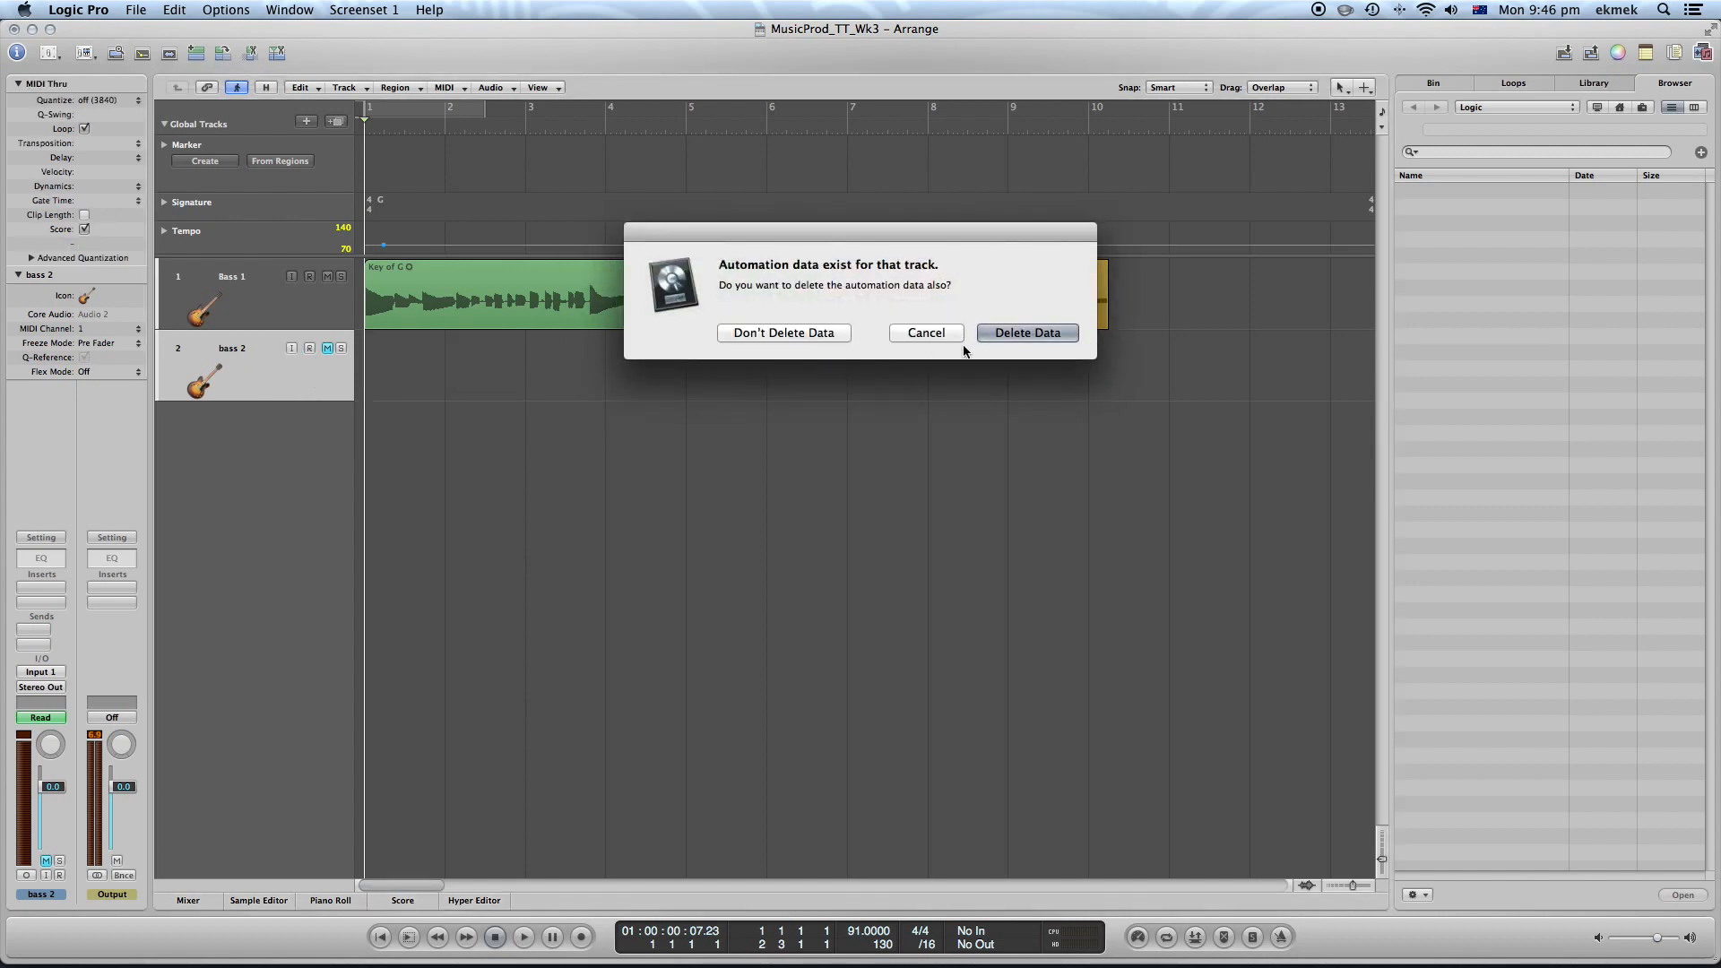
click(796, 338)
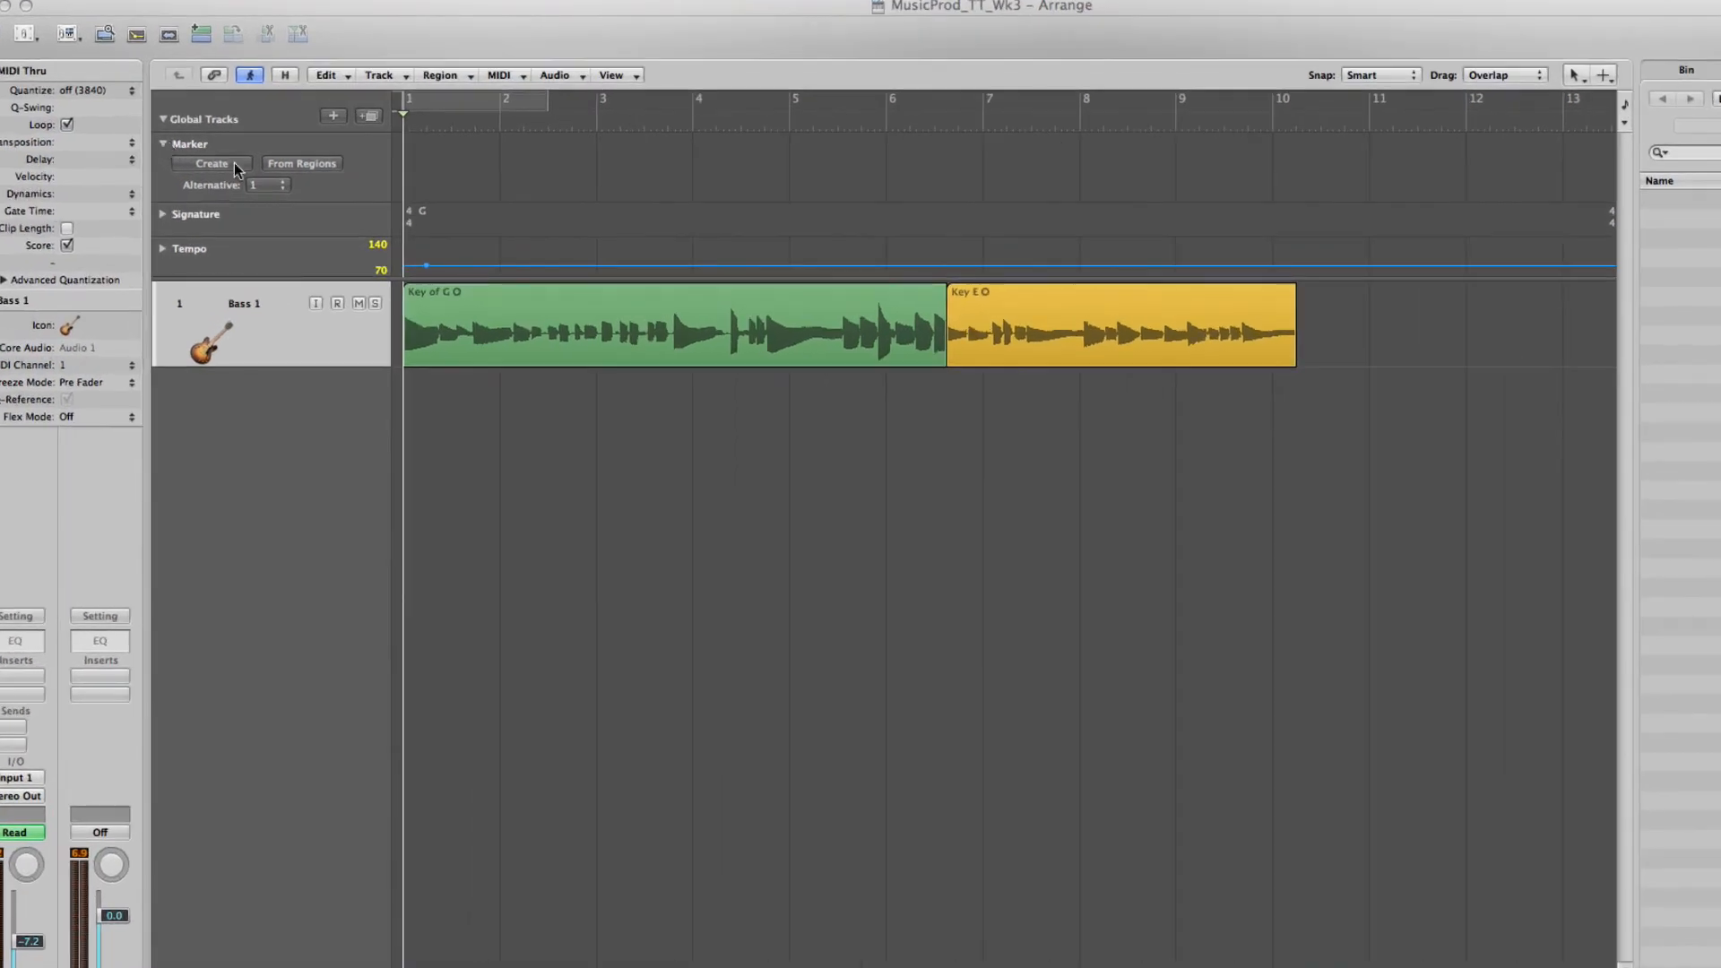
Select both Bass 1 regions and create markers from the regions
click(315, 165)
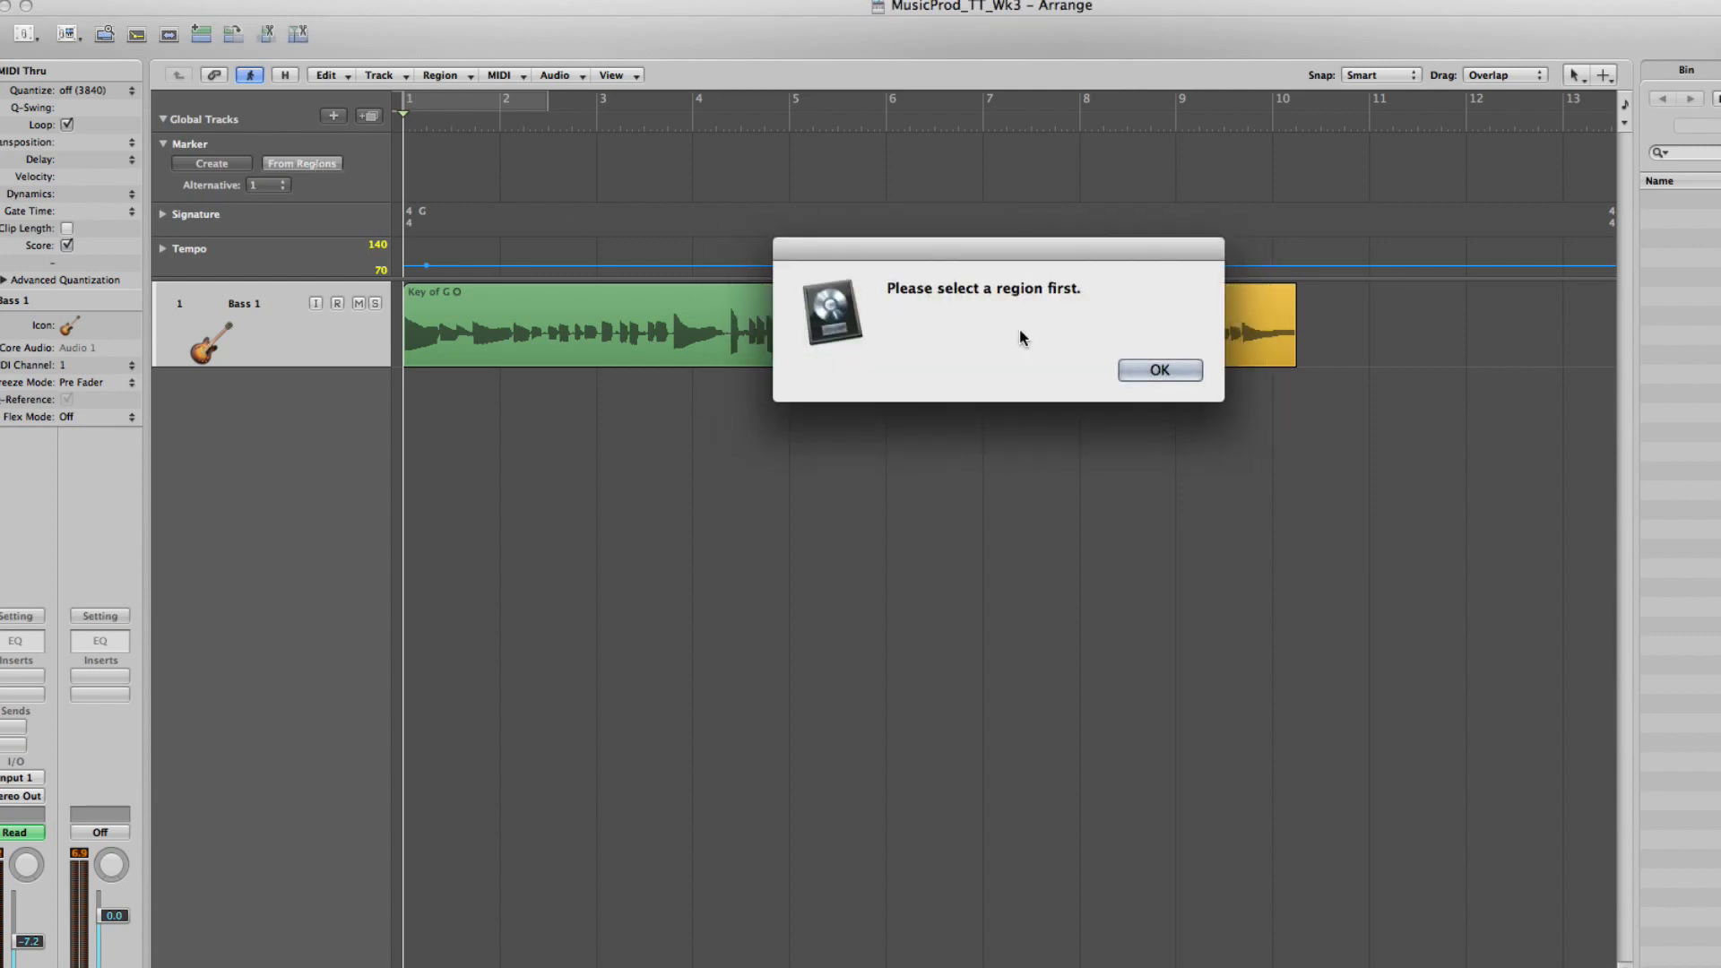
click(1159, 368)
drag(1360, 410, 468, 282)
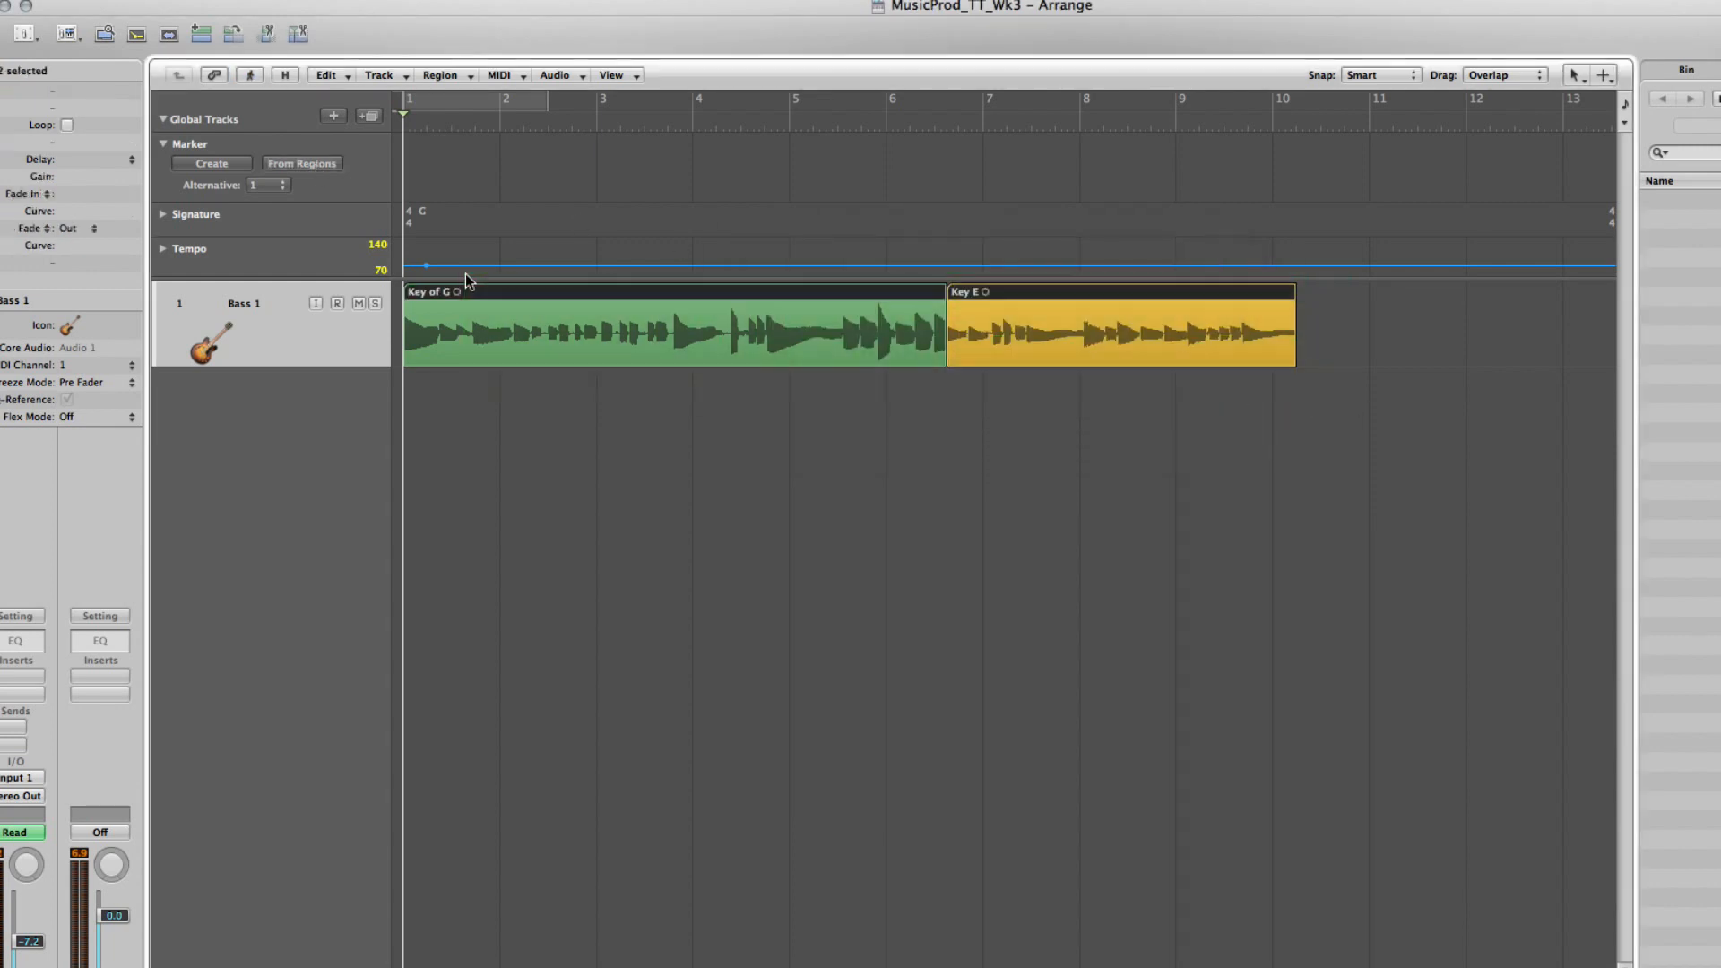
click(302, 164)
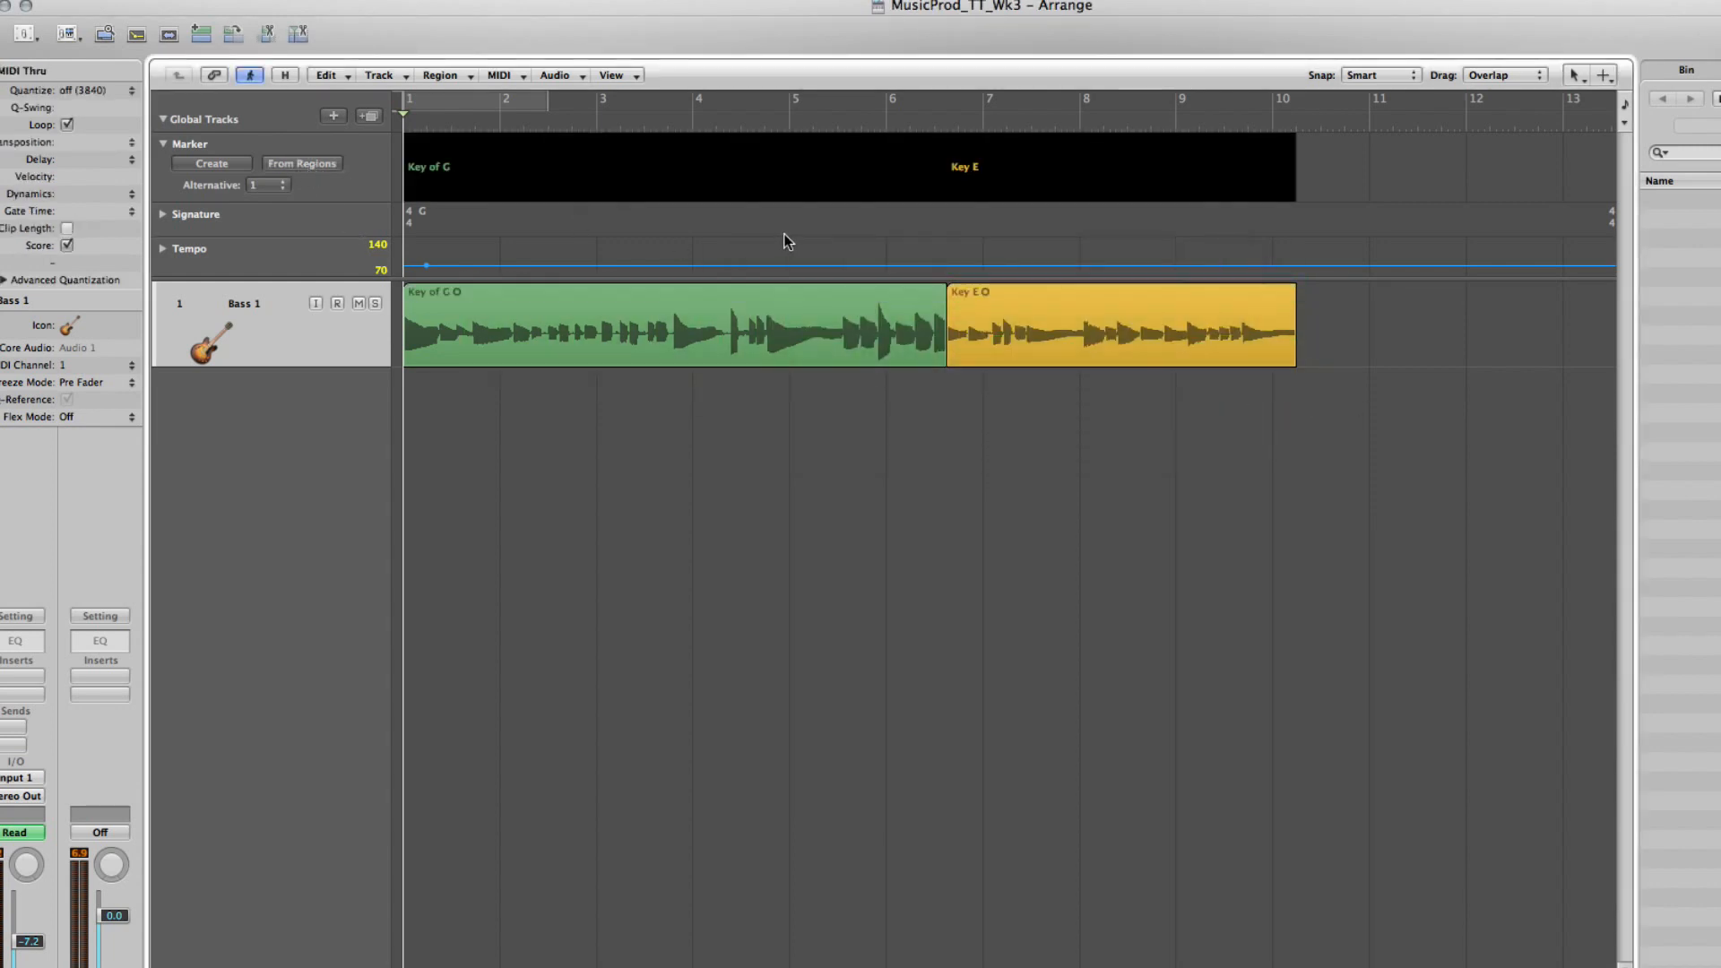
Rename the first marker "Intro"
double_click(472, 167)
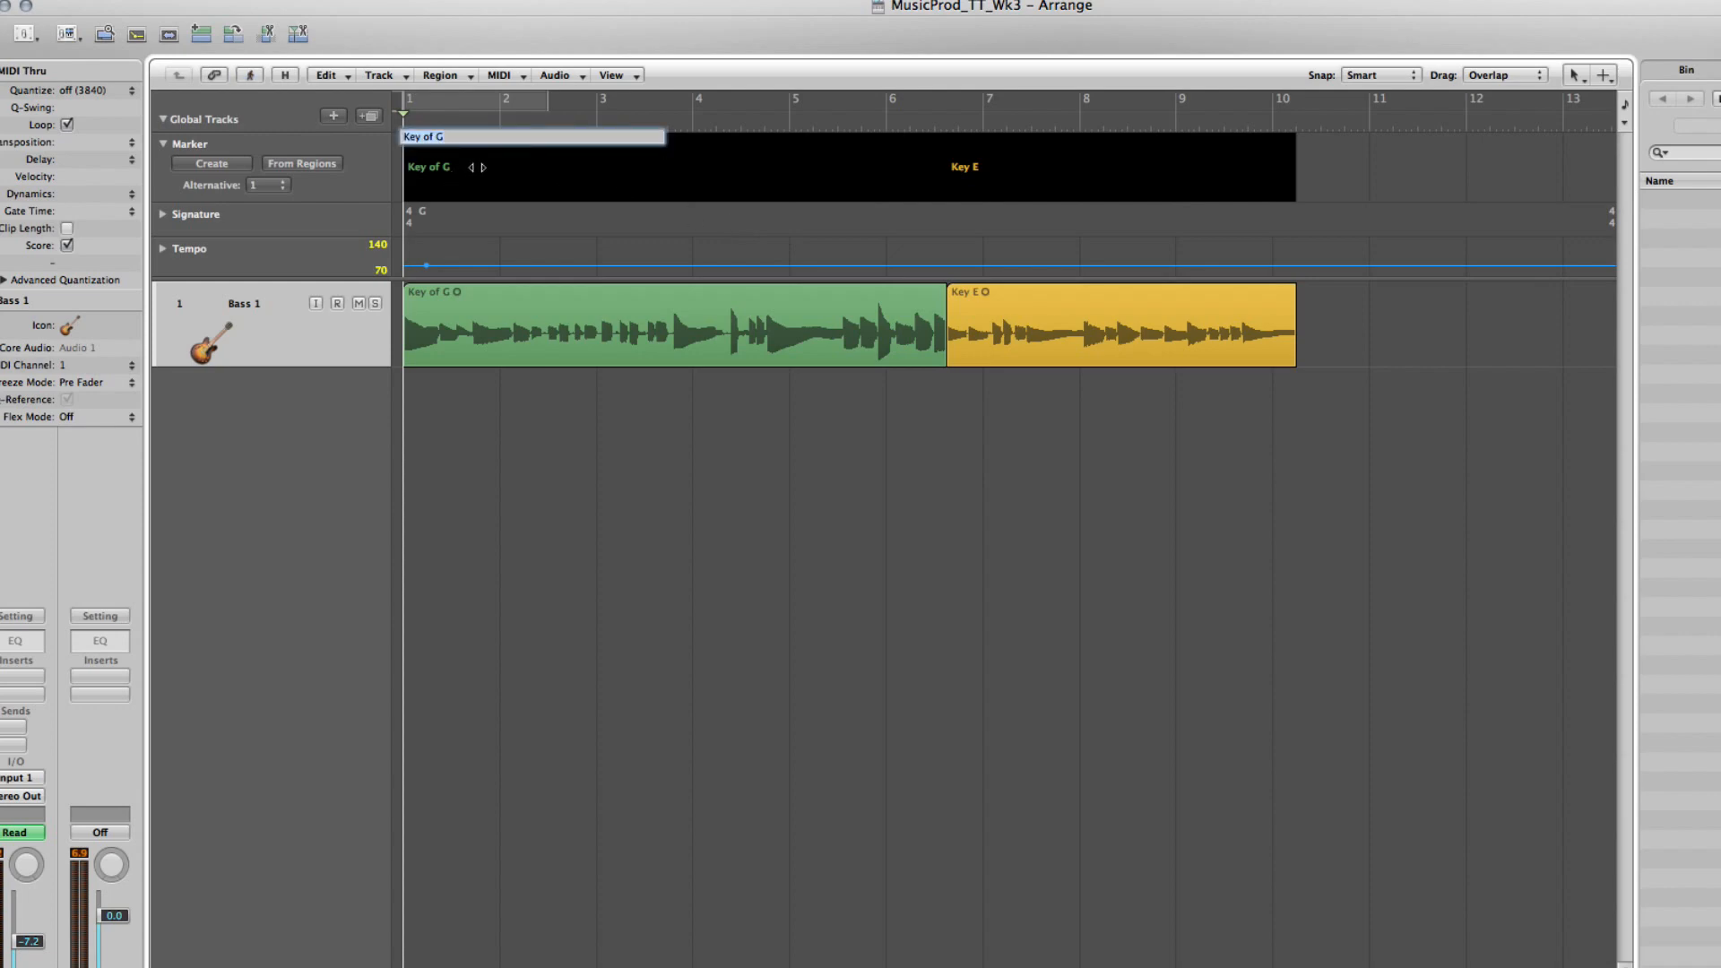
text(Key 1)
drag(517, 138, 399, 146)
text(Intro)
key(Return)
Try to edit the Key E marker's name
click(980, 155)
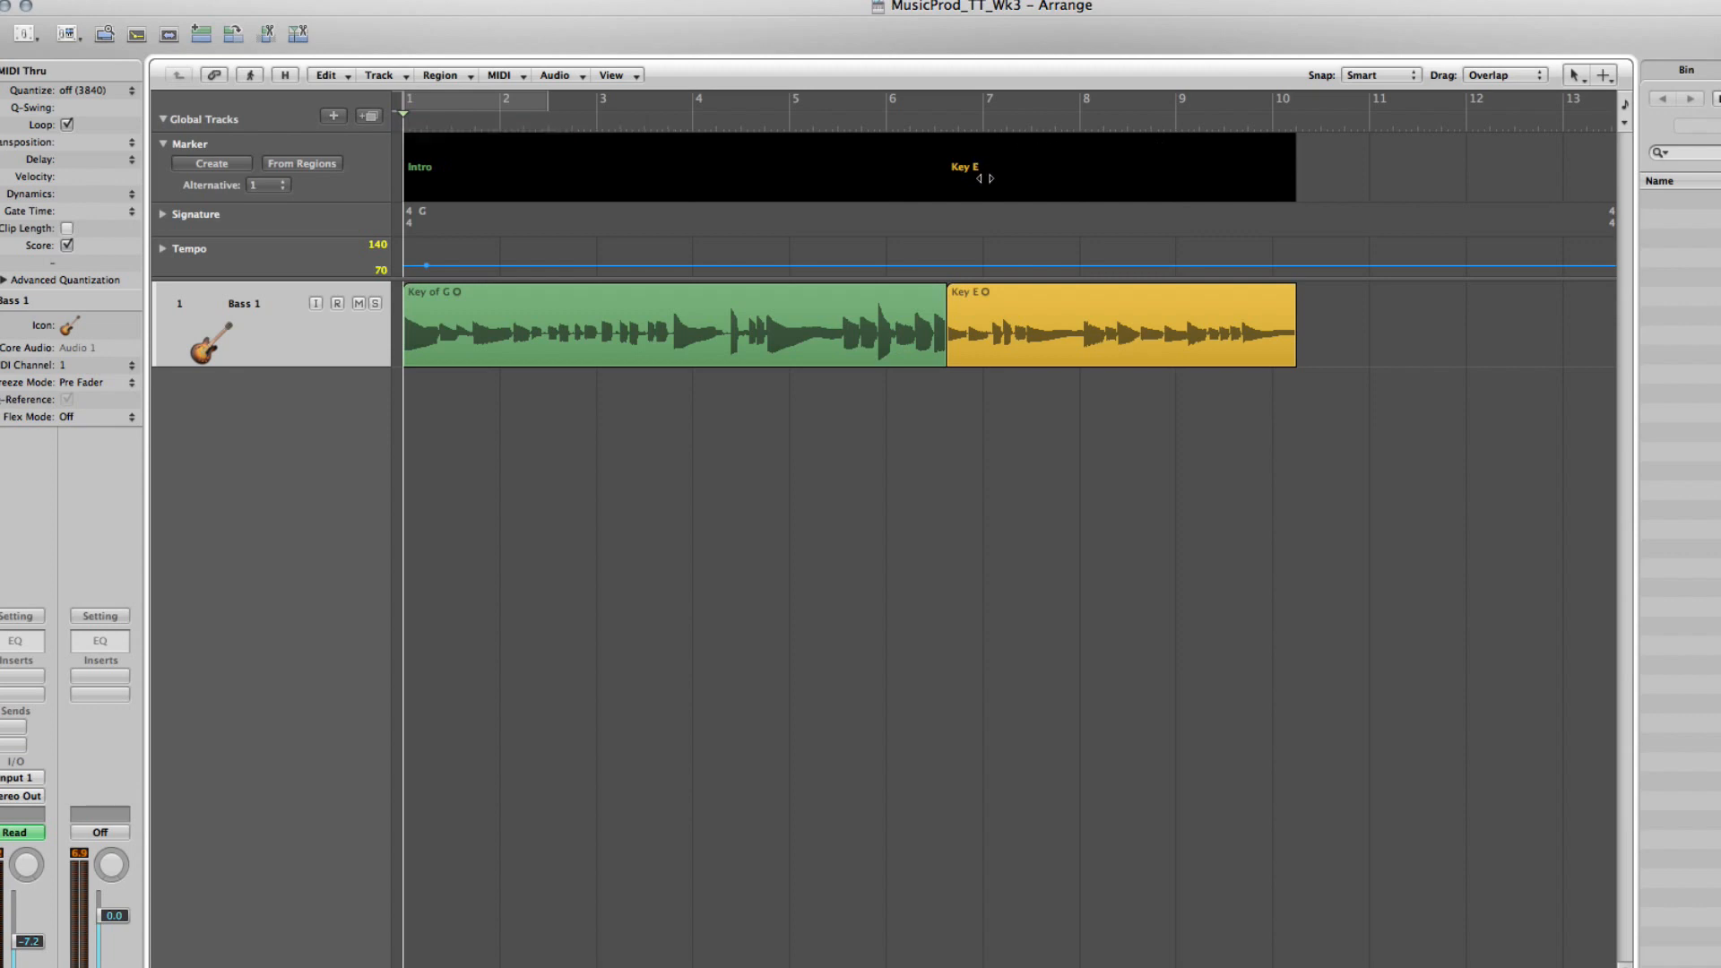
double_click(979, 168)
double_click(1019, 160)
double_click(1006, 147)
click(963, 166)
double_click(966, 166)
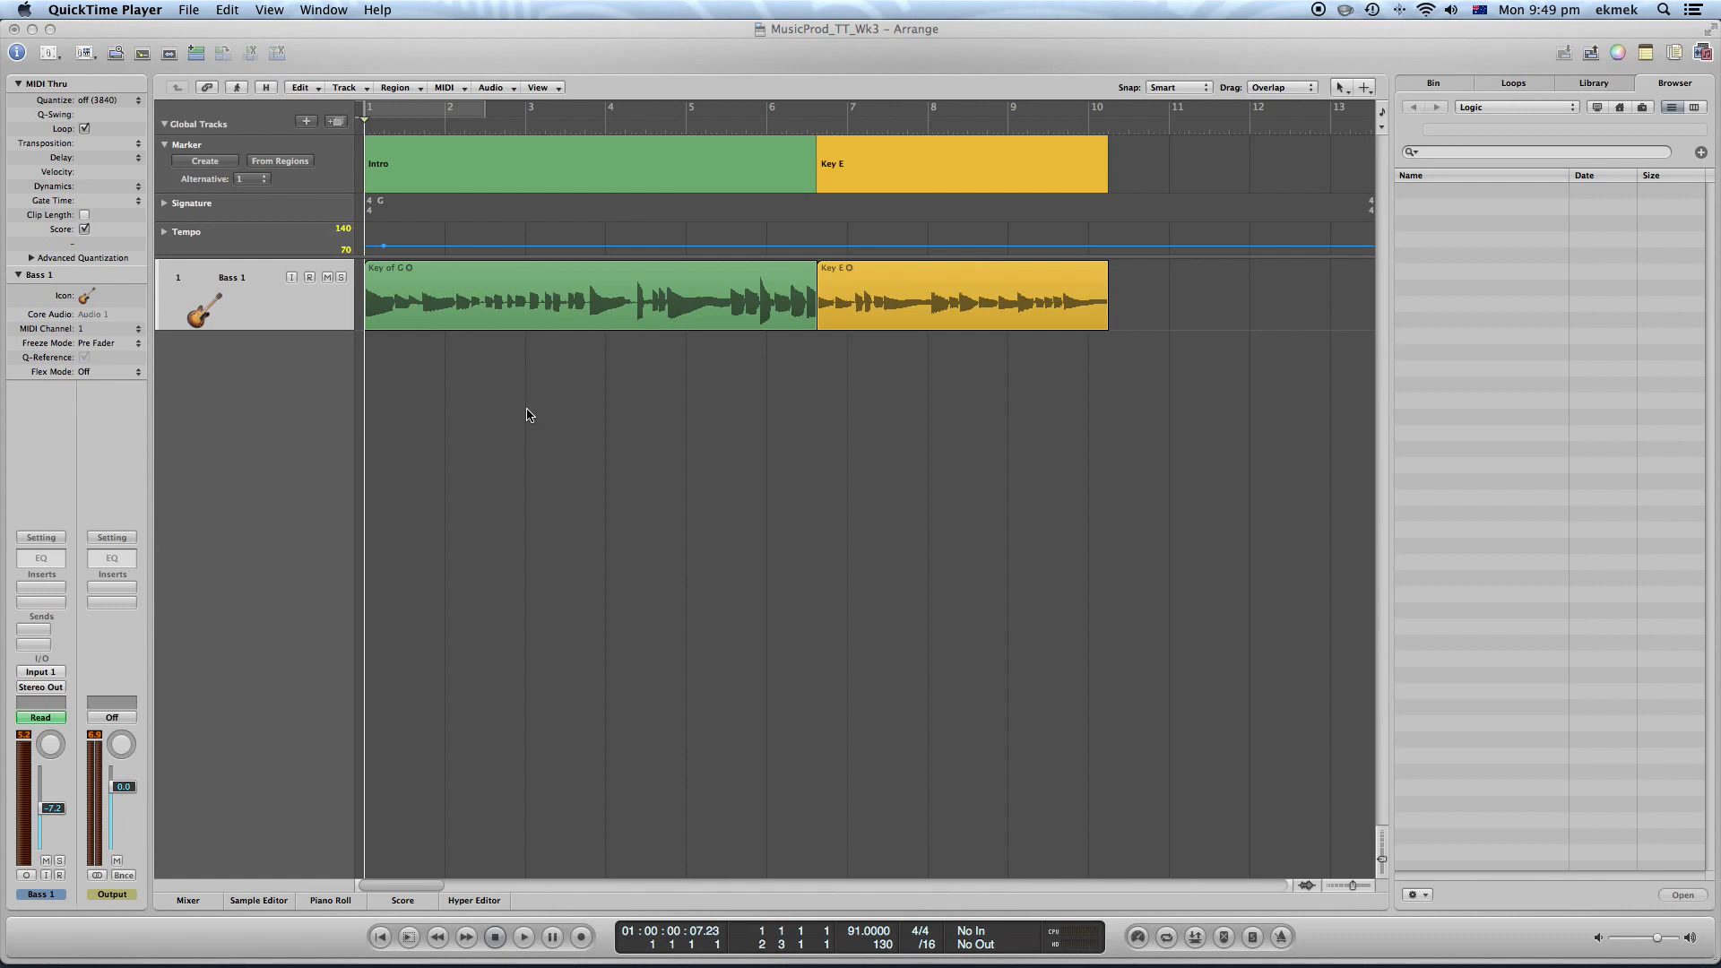
Turn on cycle mode, set the cycle range from bar 1 to about bar 10, and play it back
click(166, 153)
click(166, 148)
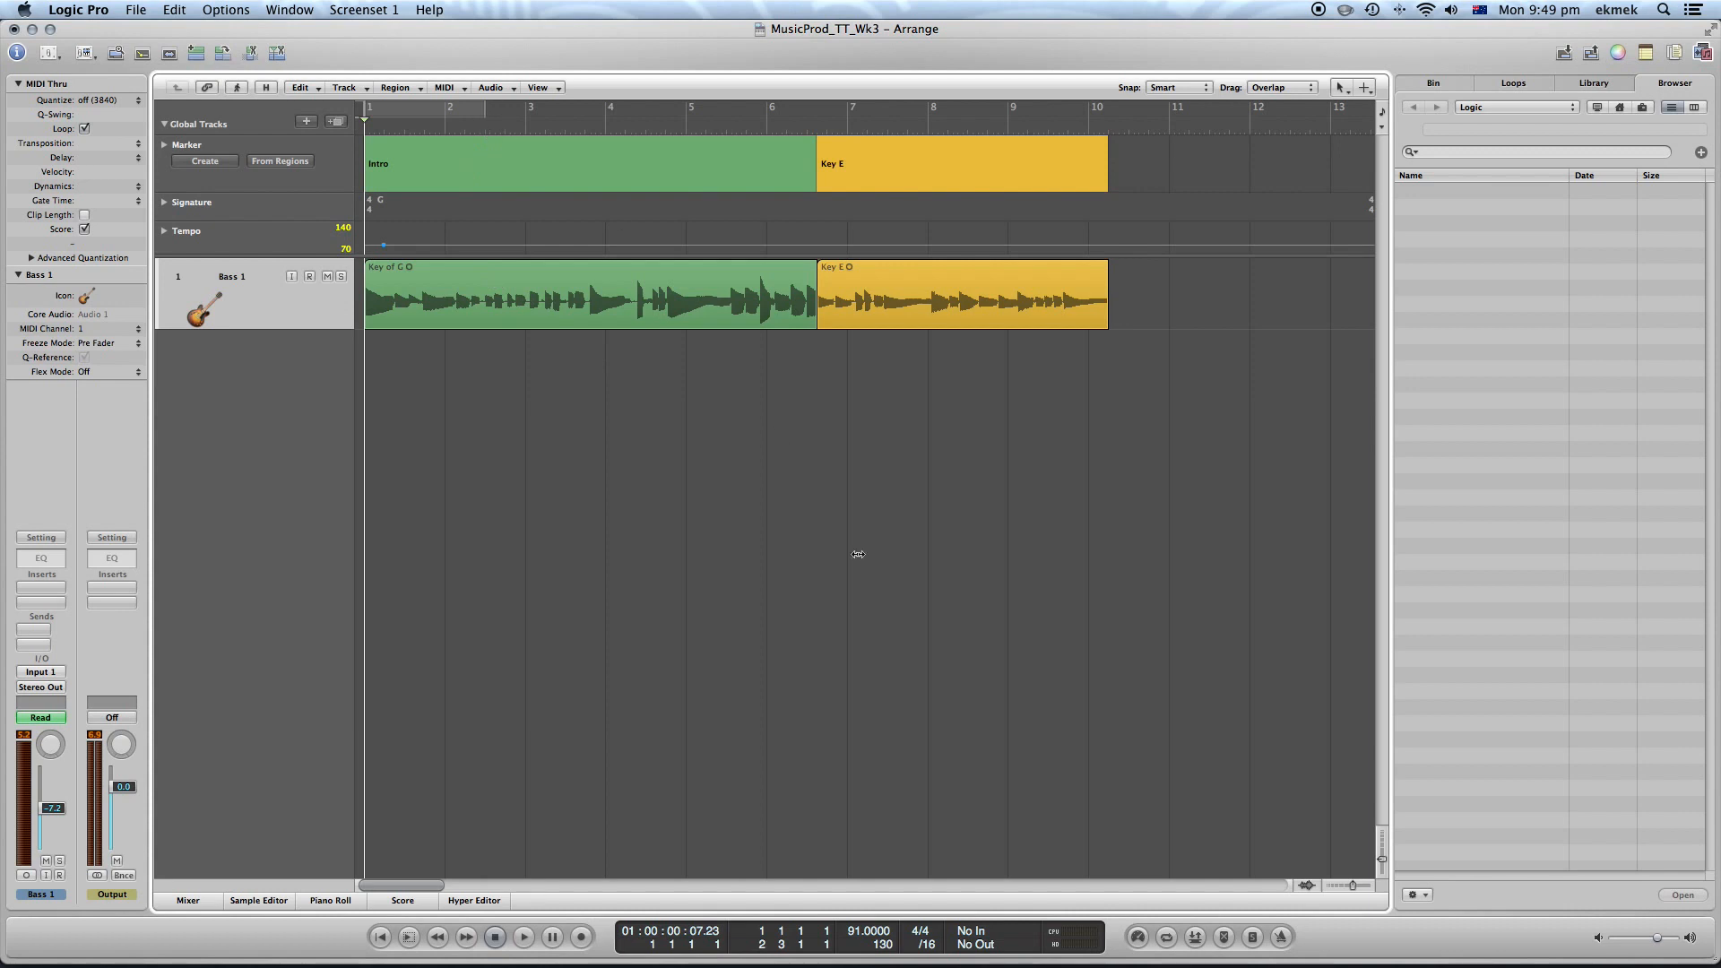
click(1167, 938)
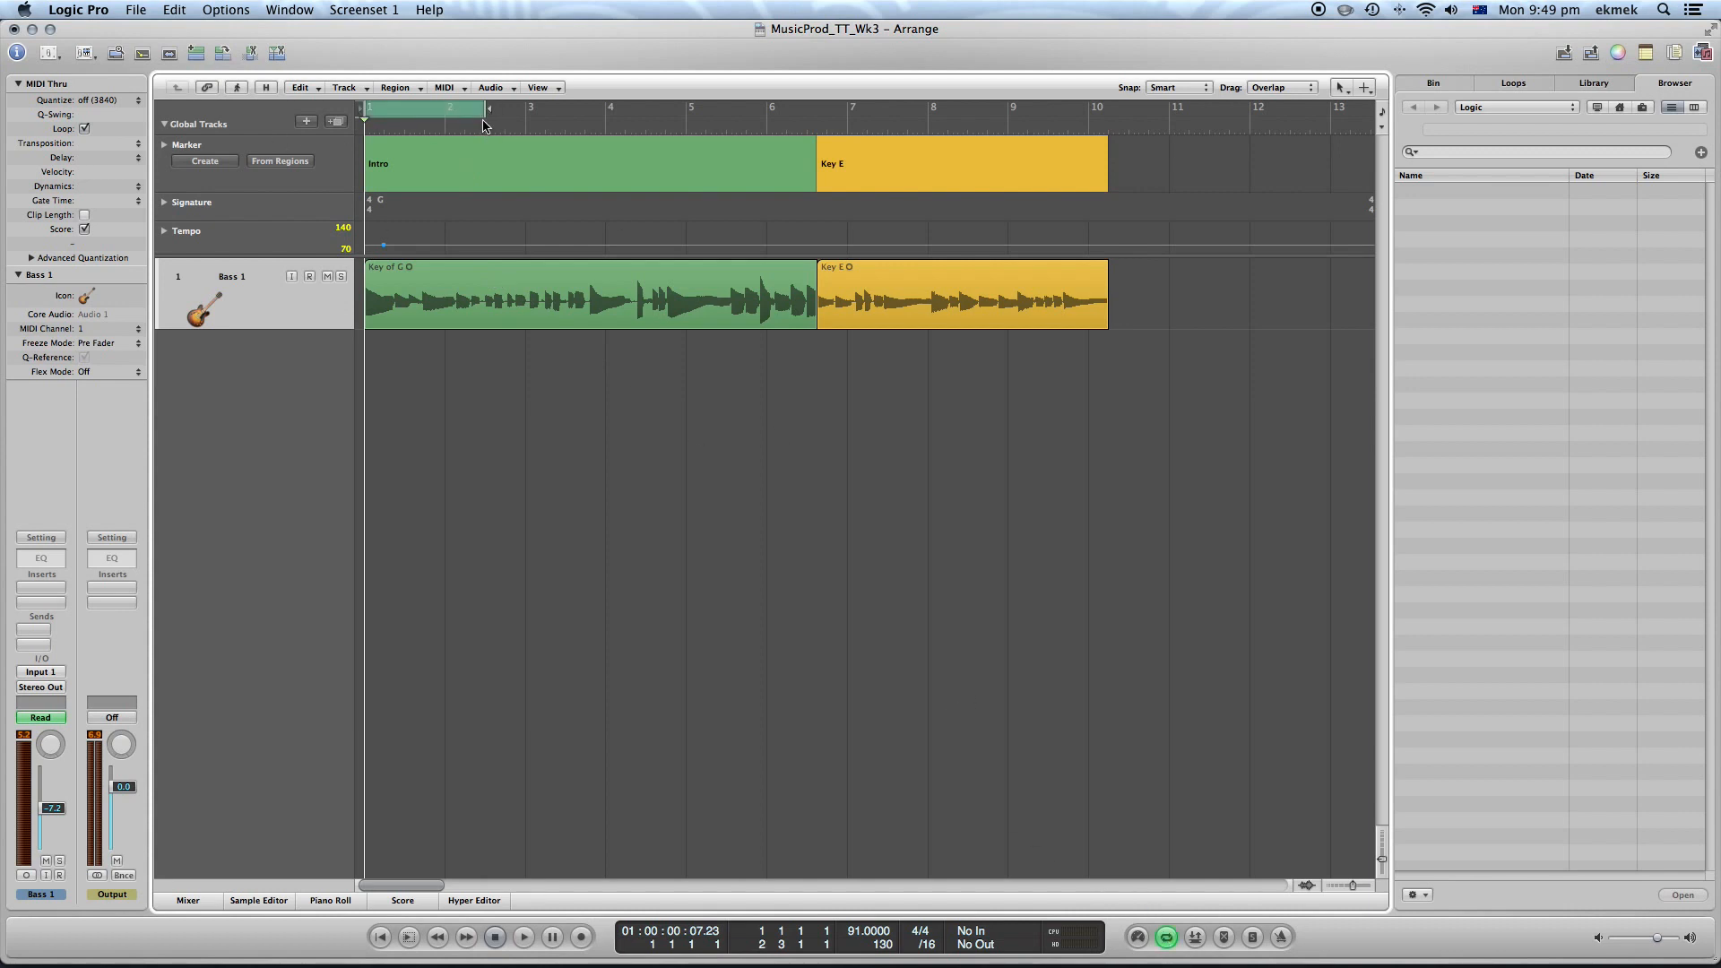
drag(486, 112, 1110, 113)
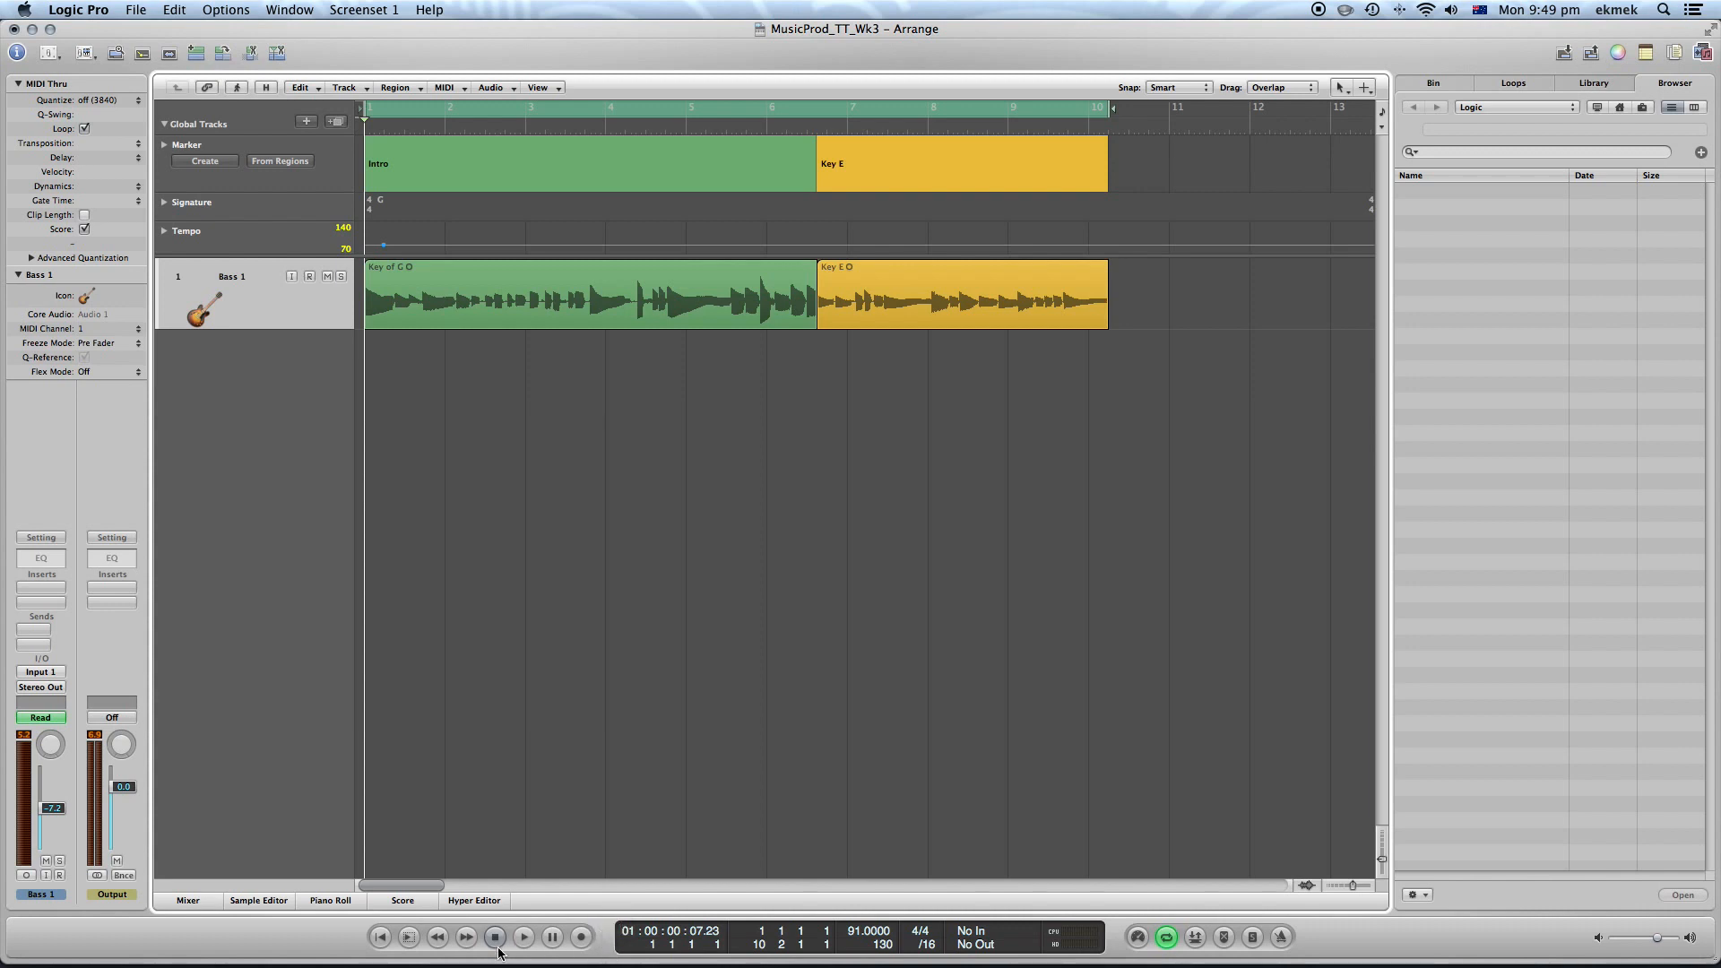
click(525, 940)
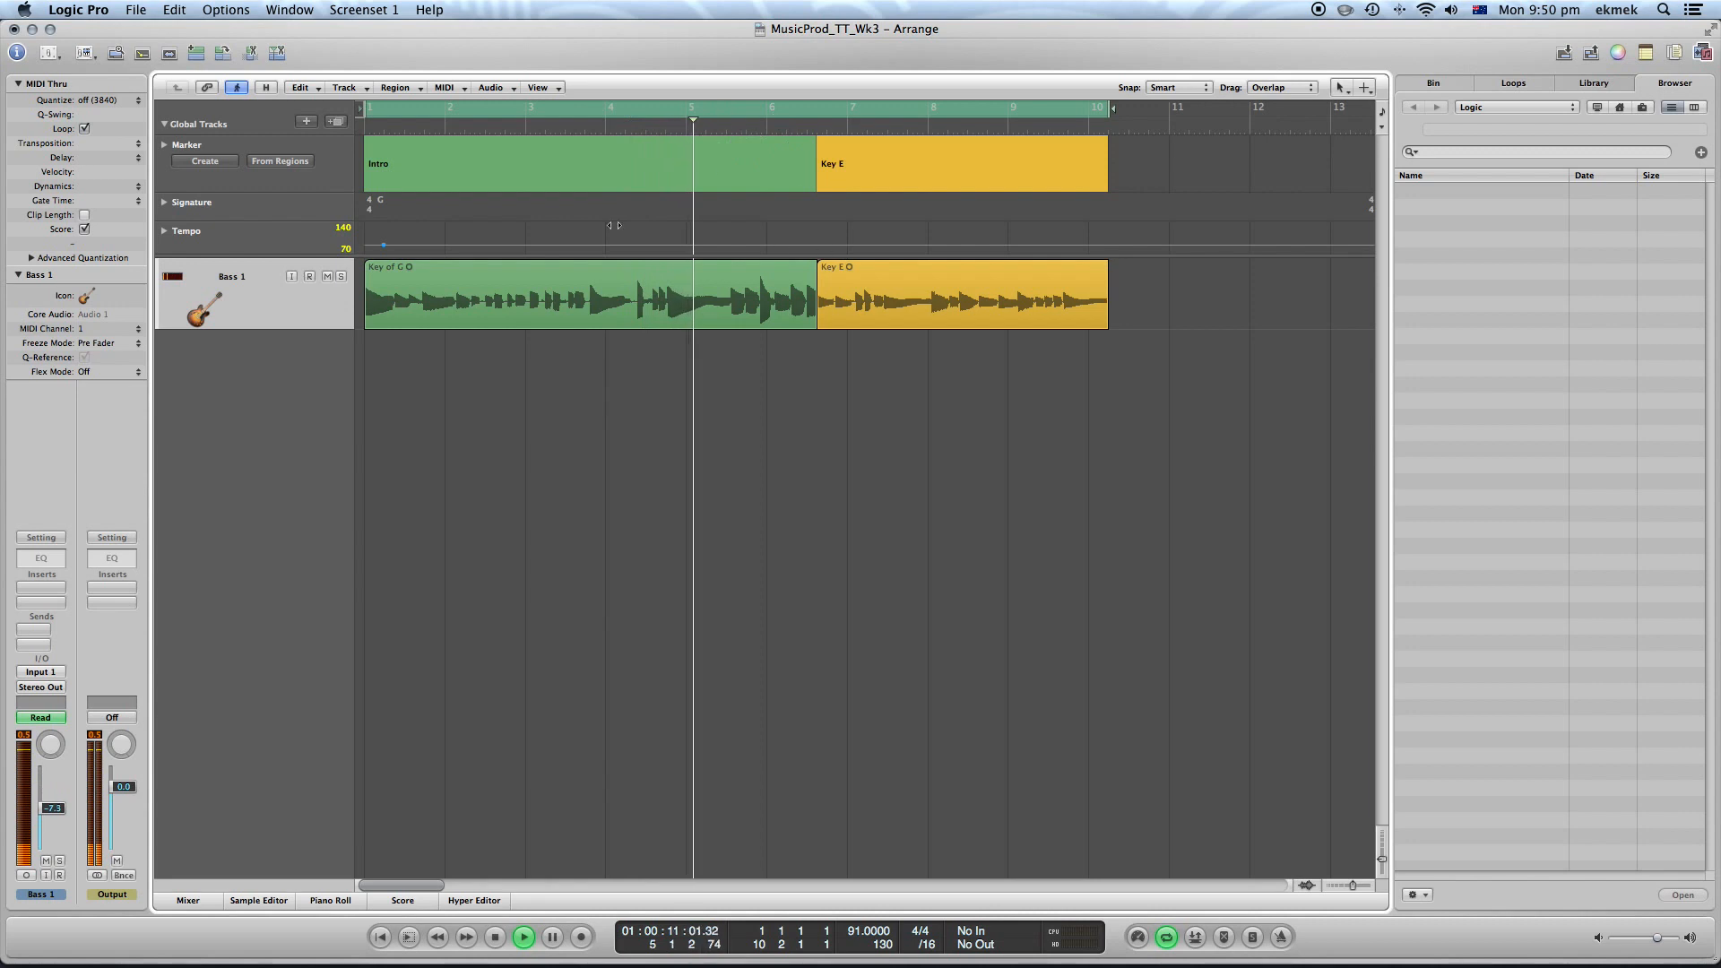
Narrow the cycle range to about bars 4.6 to 6.1 around the joint between regions, then stop playback
drag(1111, 108, 778, 108)
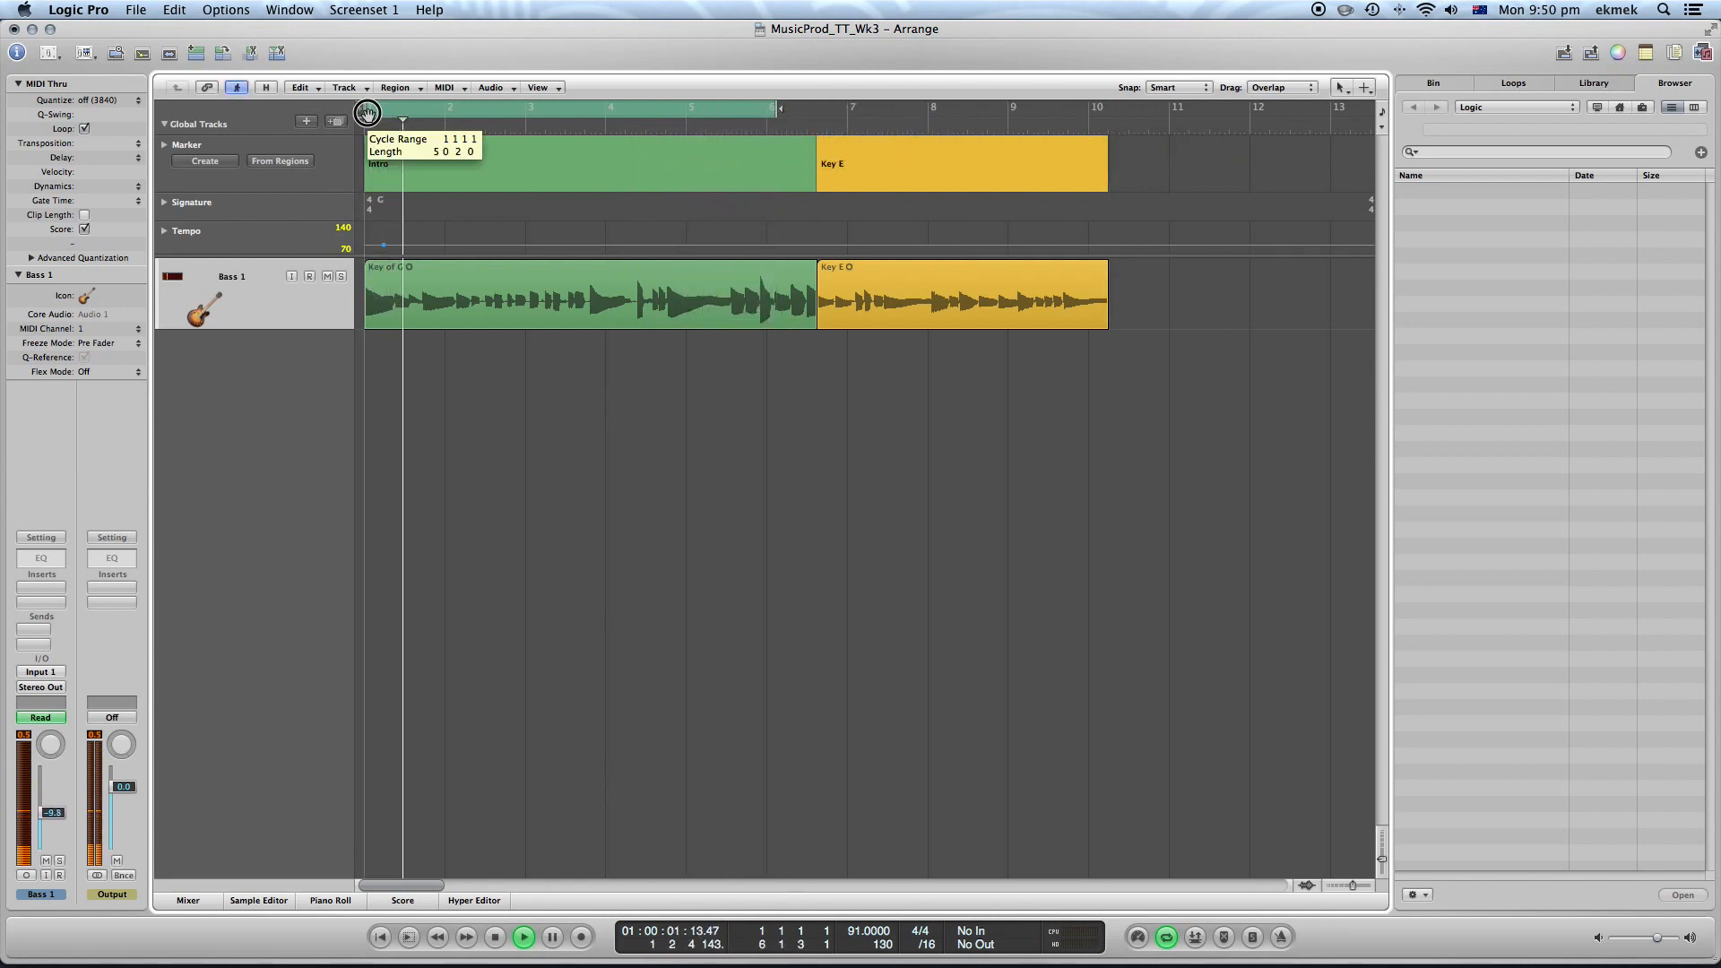
drag(366, 112, 661, 110)
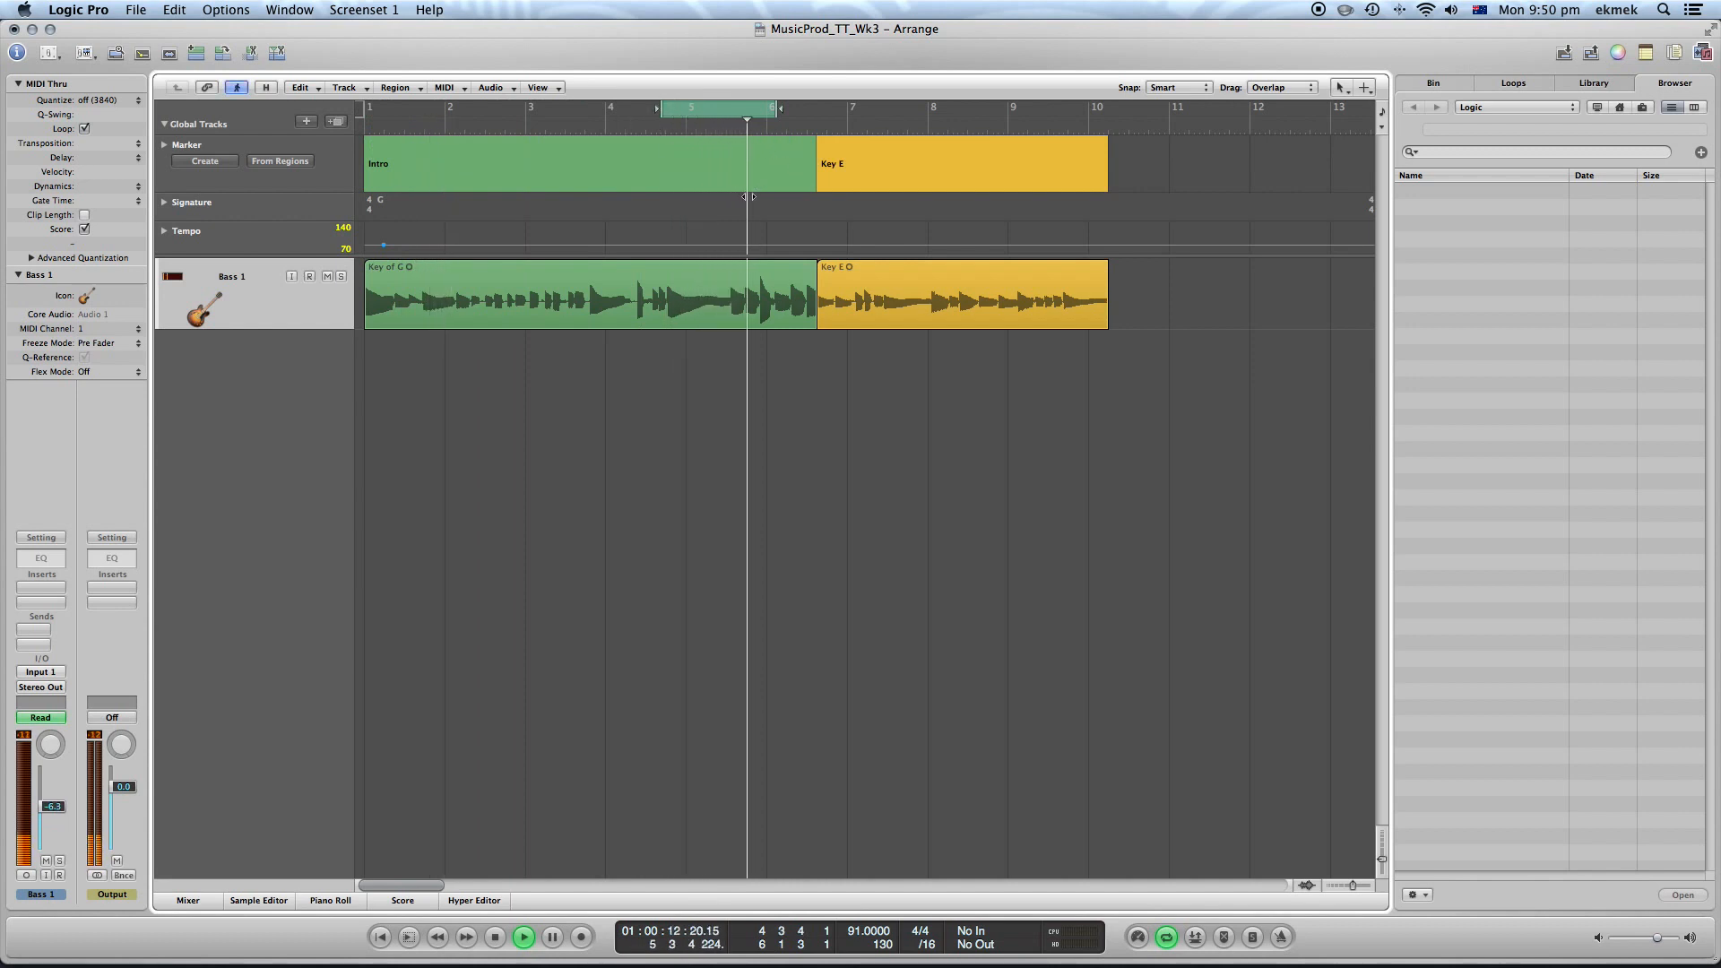
click(495, 937)
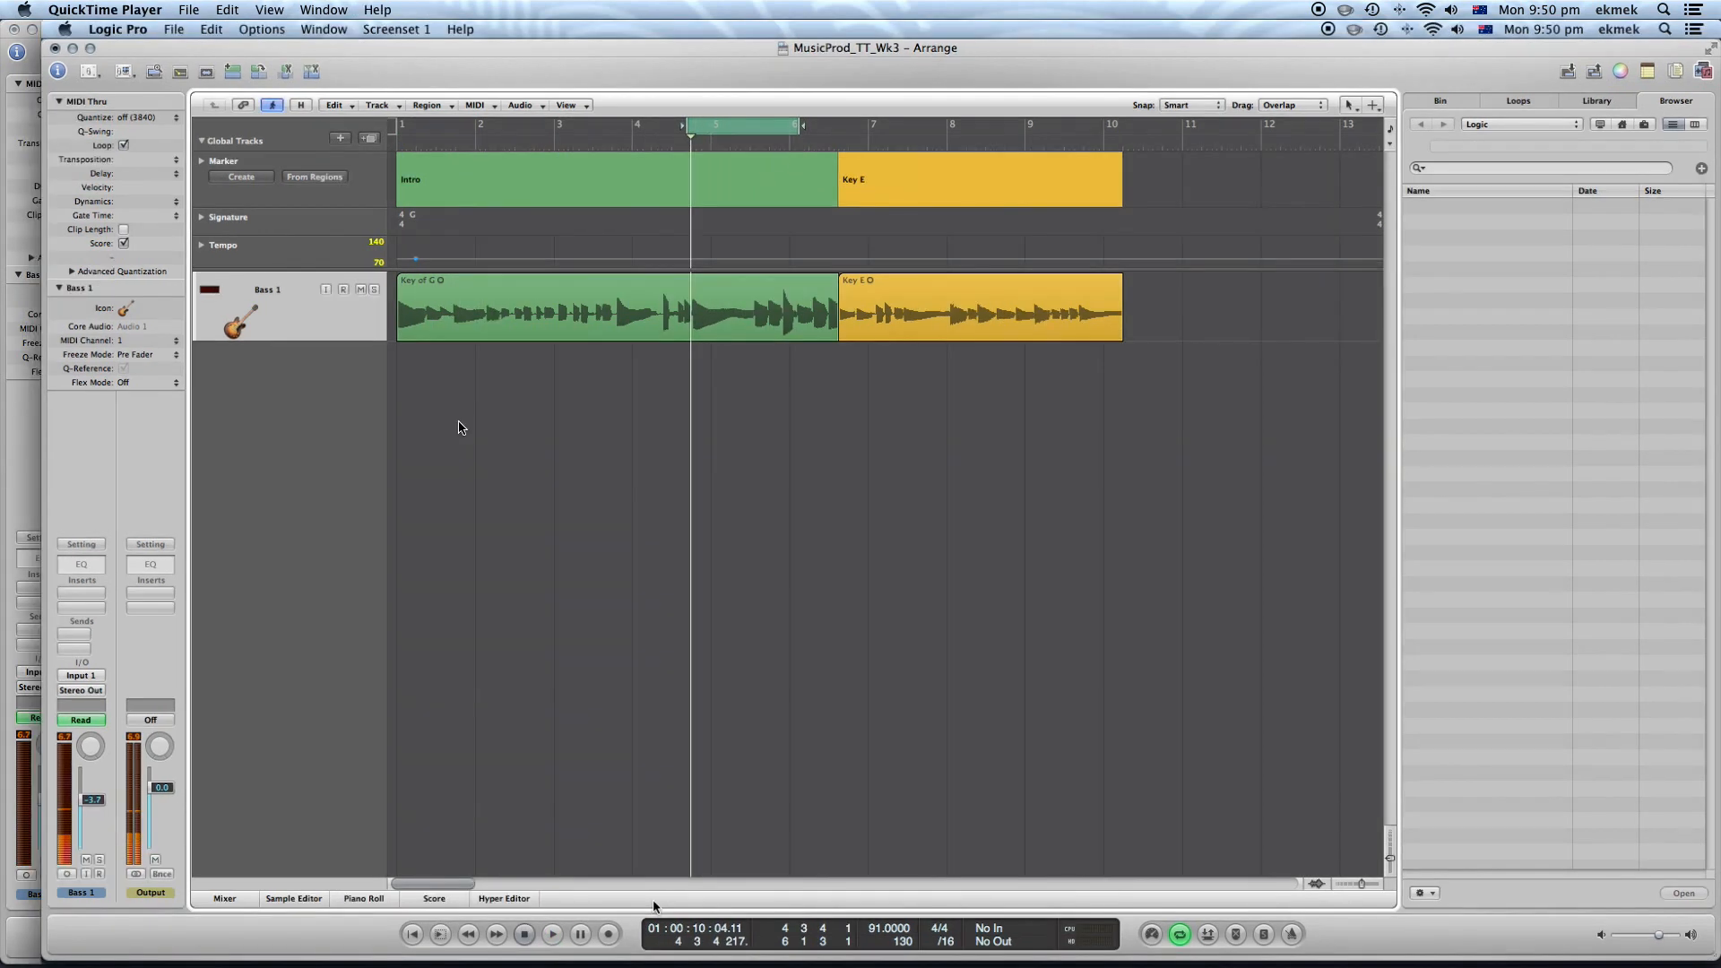